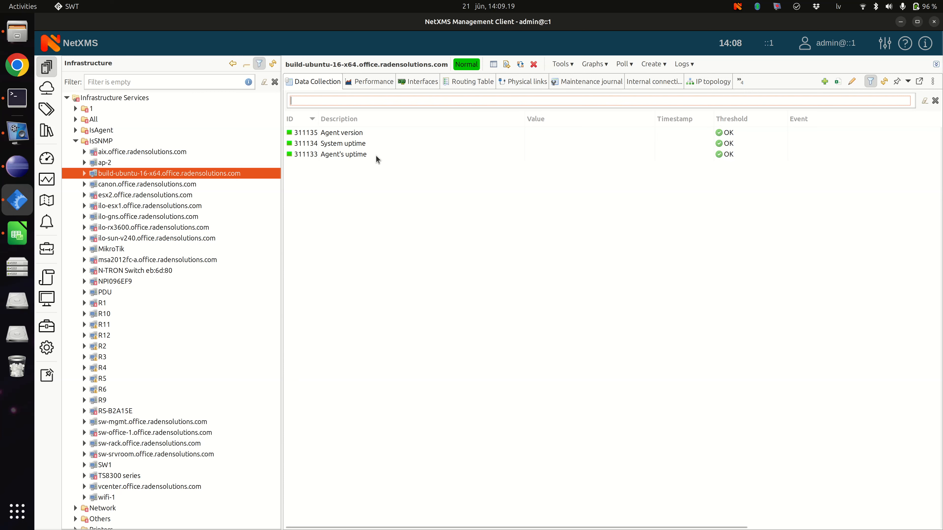
Step: Examine the data collection items of build-ubuntu-16-x64 and ap-2, including the agent version and dummy value entries
click(359, 138)
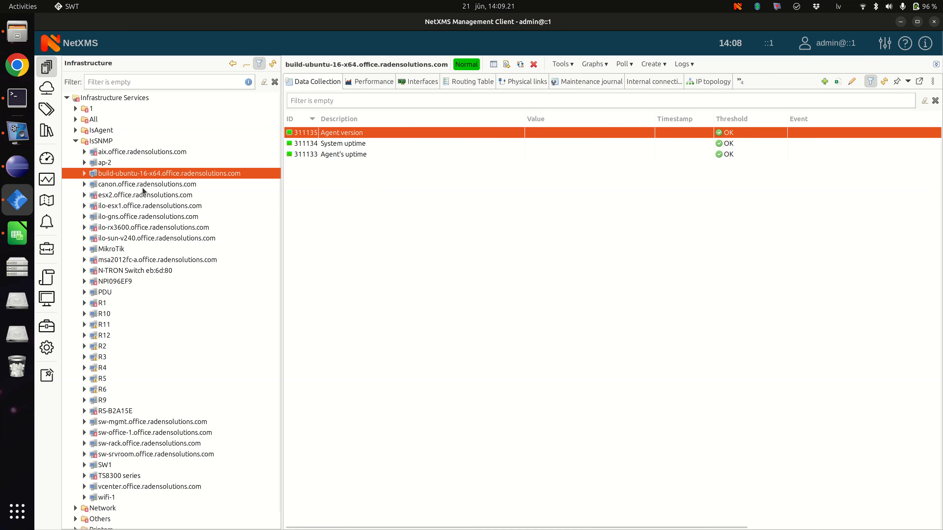
click(106, 166)
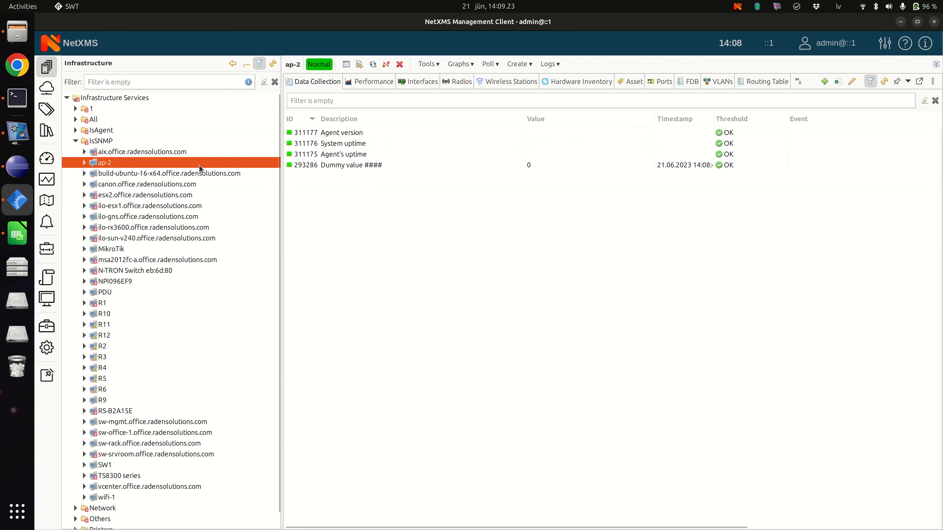
click(450, 166)
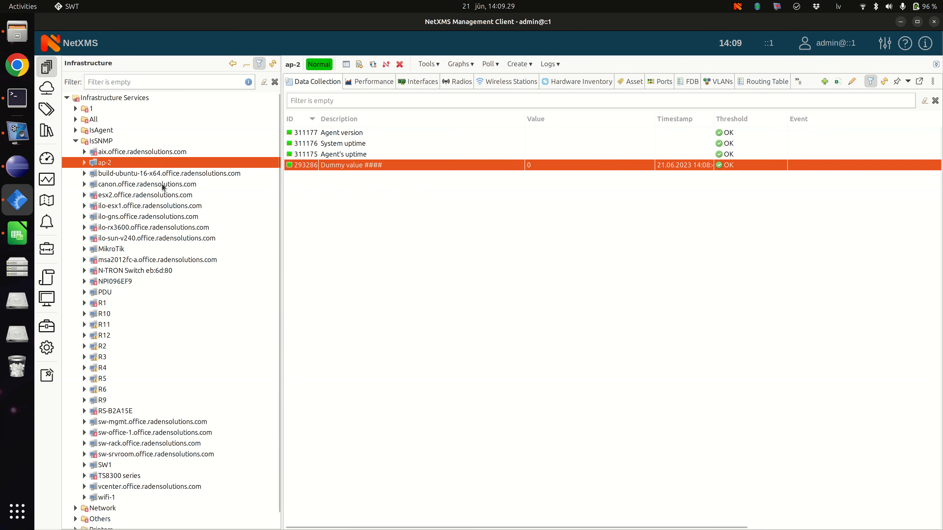
Step: Examine the canon node's printer output status, magenta toner level and printer status items in its data collection
click(151, 185)
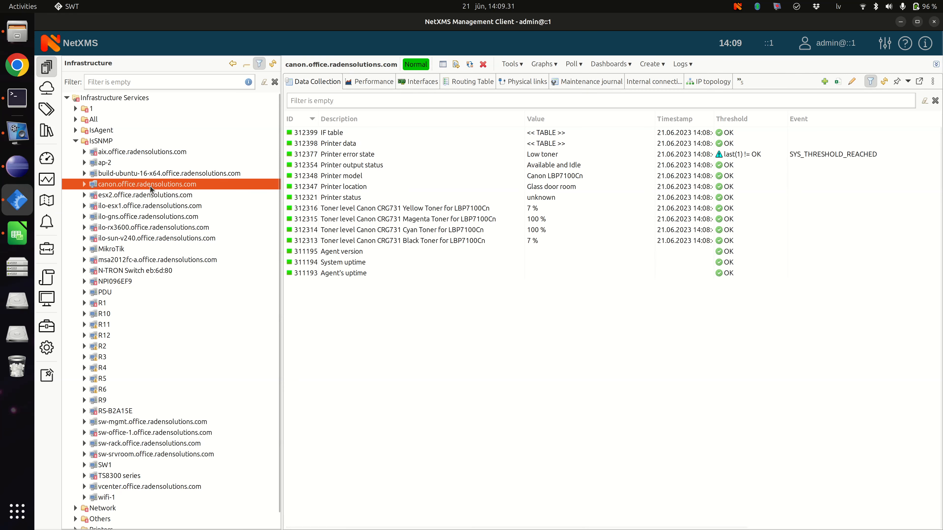
click(475, 165)
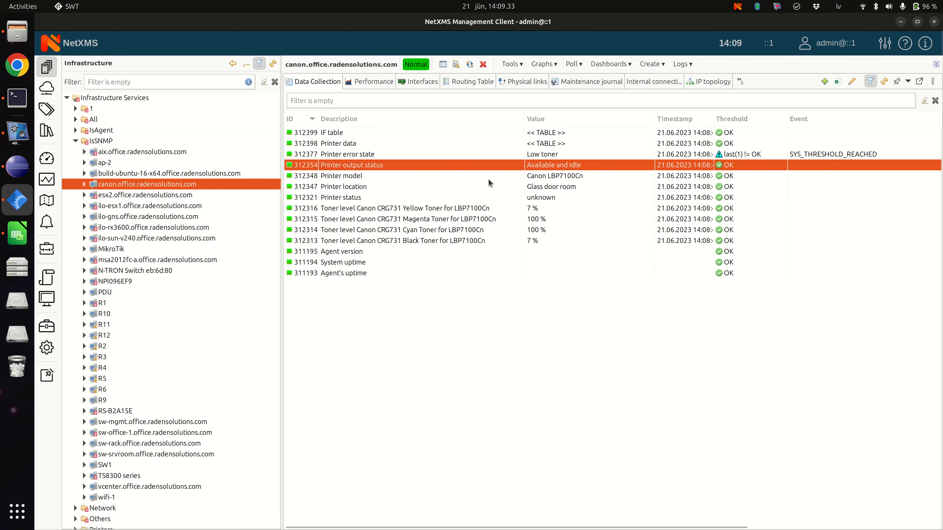
click(487, 222)
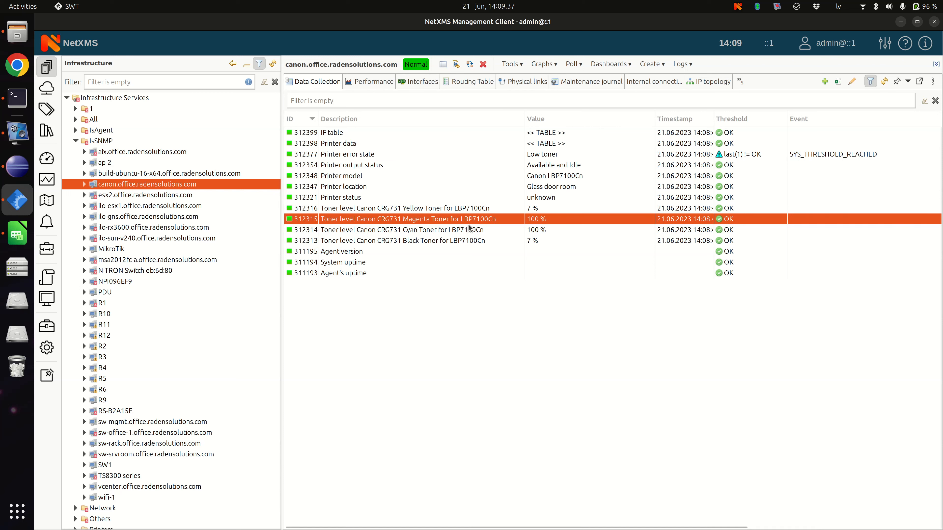
click(481, 197)
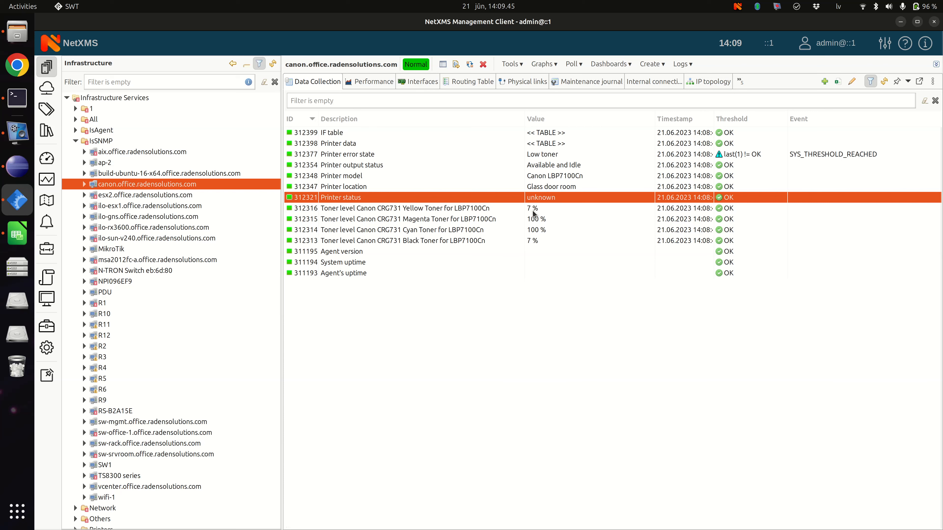
Step: Review the available data collection actions for the build-ubuntu-16-x64 node, such as creating a new parameter or table
click(145, 173)
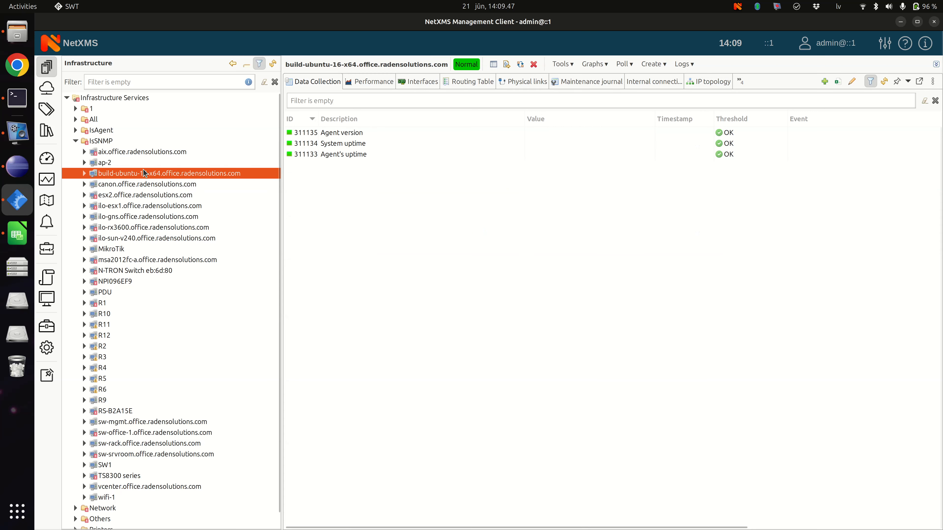
right_click(409, 200)
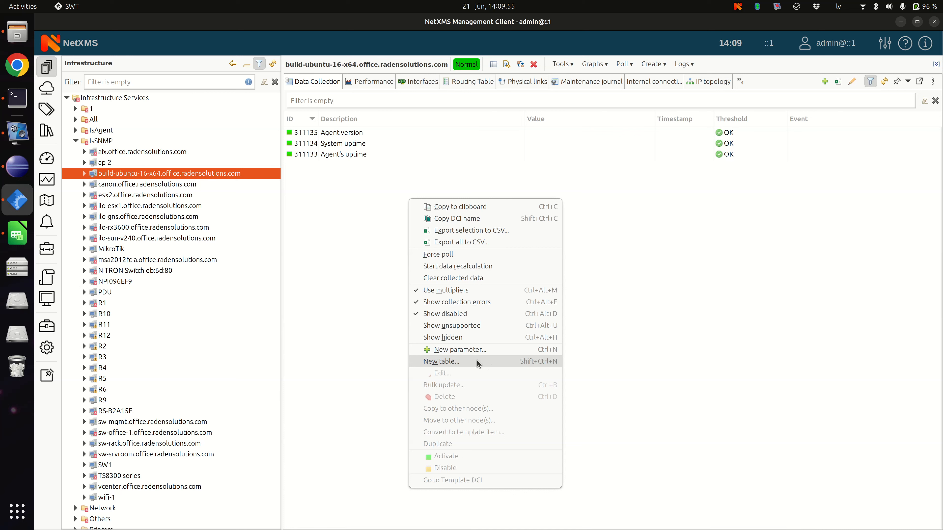
click(374, 259)
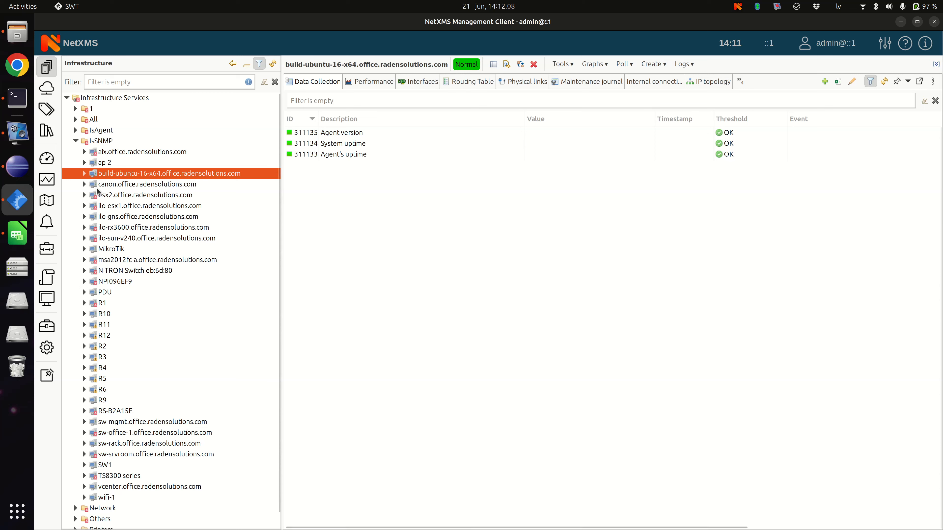
Step: View the last values of the canon node's Printer data table and close that table view
key(Down)
double_click(537, 143)
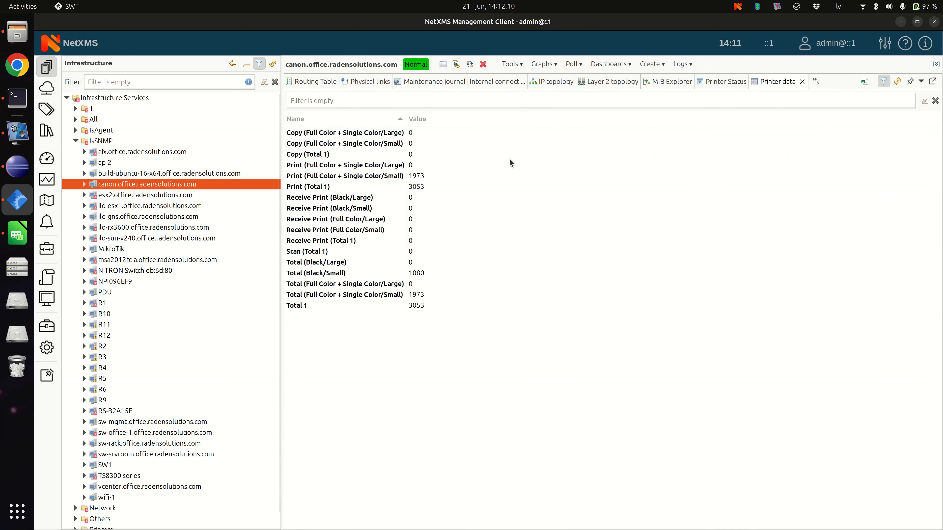
click(802, 81)
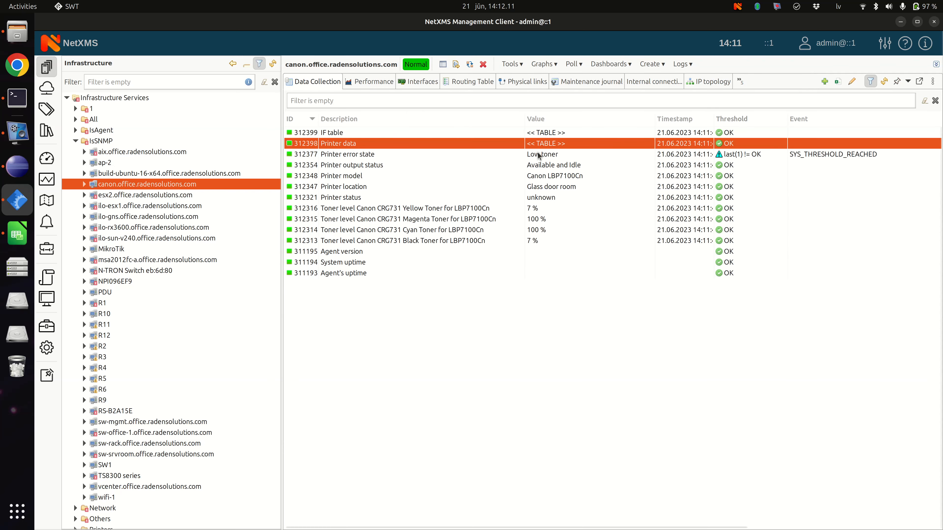
Step: Open the table threshold settings in the properties of the canon node's Printer data item
right_click(448, 145)
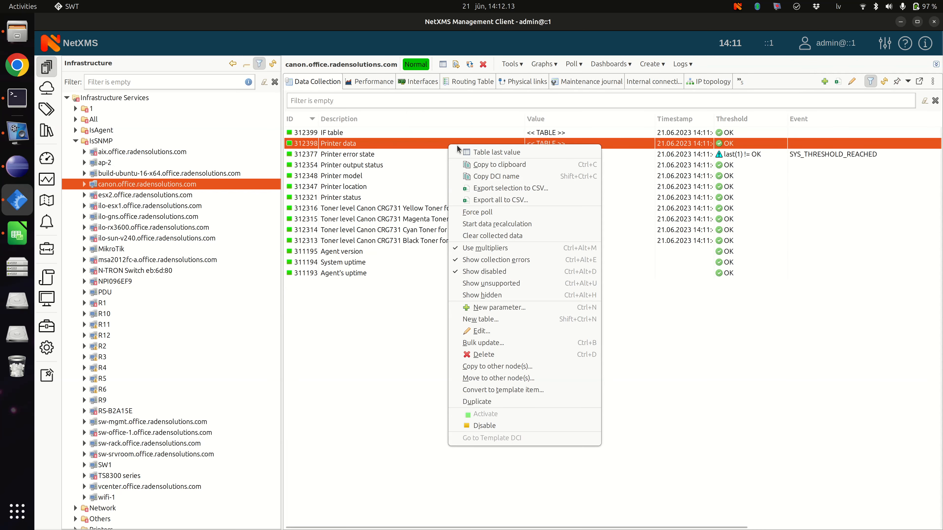
click(516, 331)
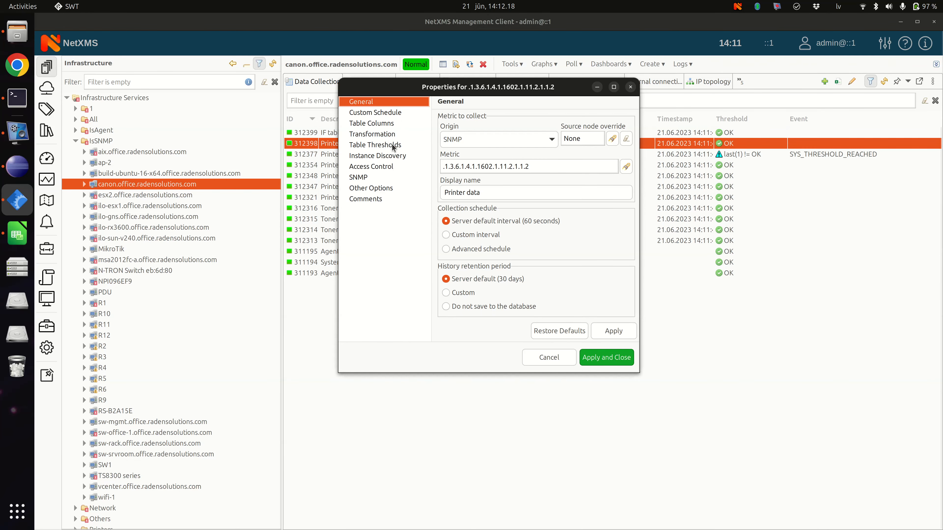
click(393, 146)
Step: Draft a table threshold with one condition using the Name column and the less than operator, and discard it
click(624, 311)
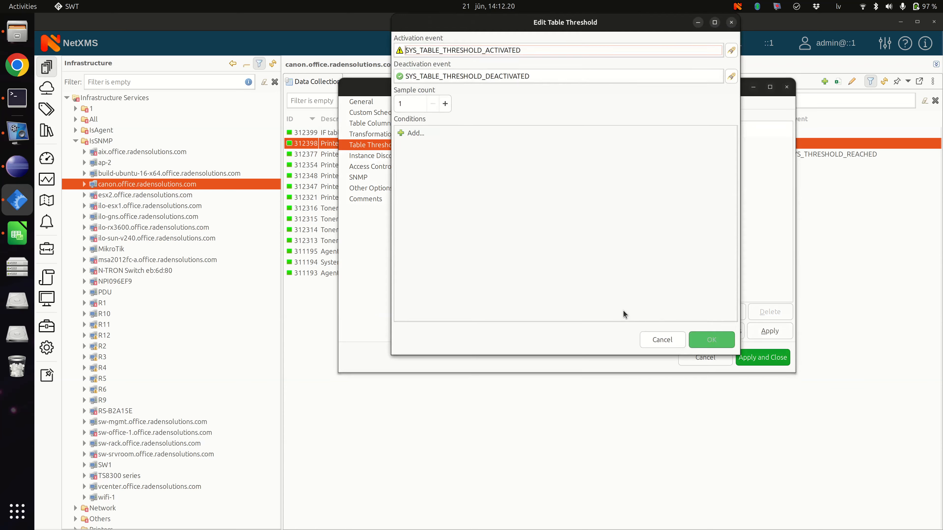
click(425, 136)
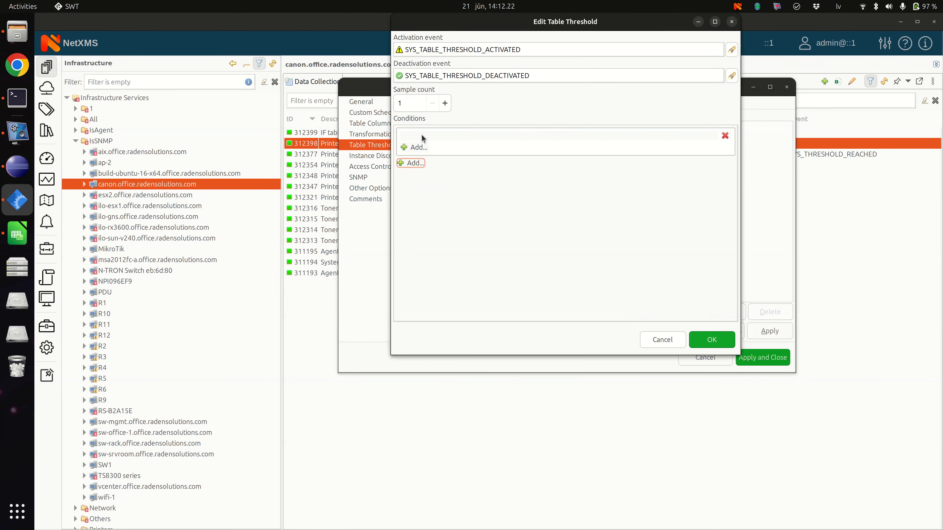
click(420, 148)
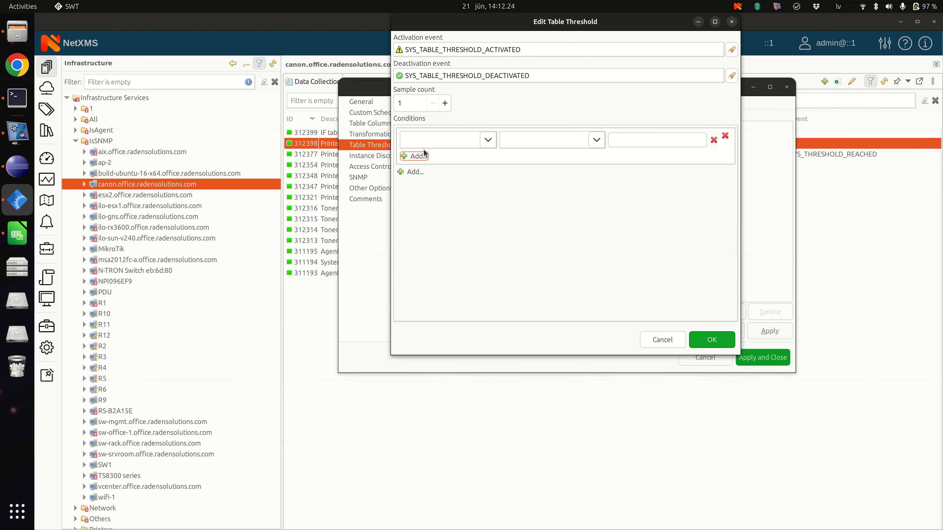
click(487, 141)
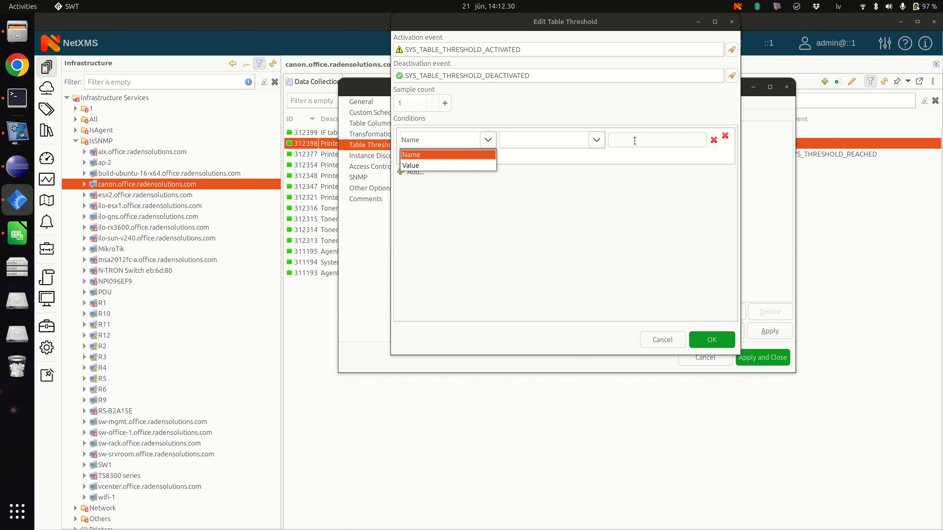
click(591, 145)
click(591, 144)
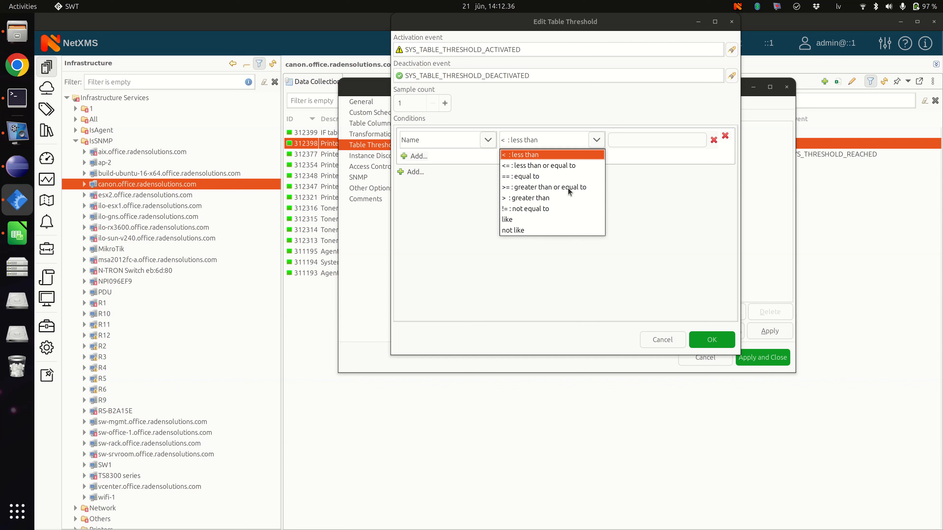
click(650, 160)
click(641, 144)
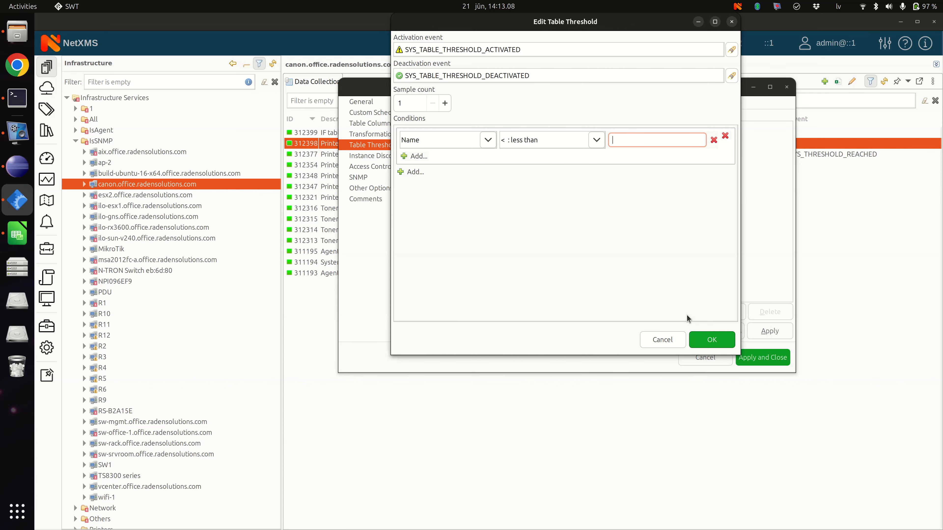
click(663, 339)
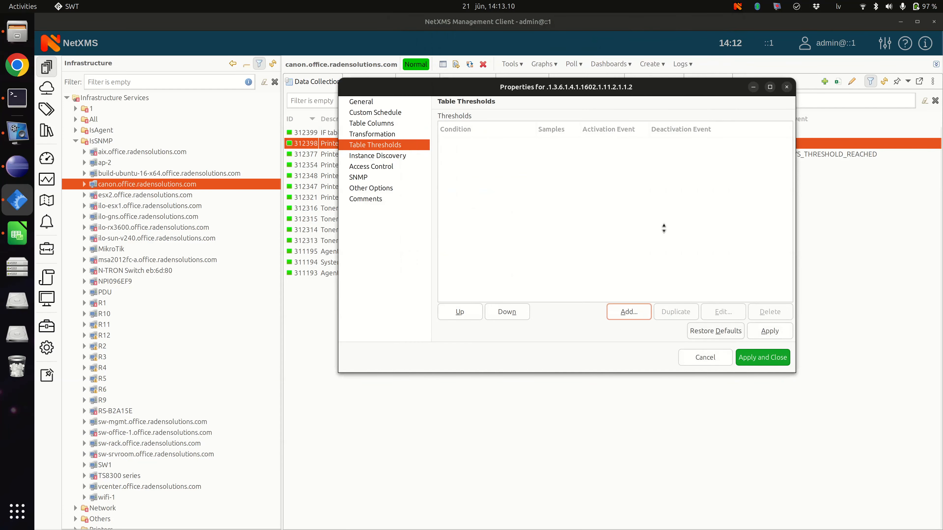
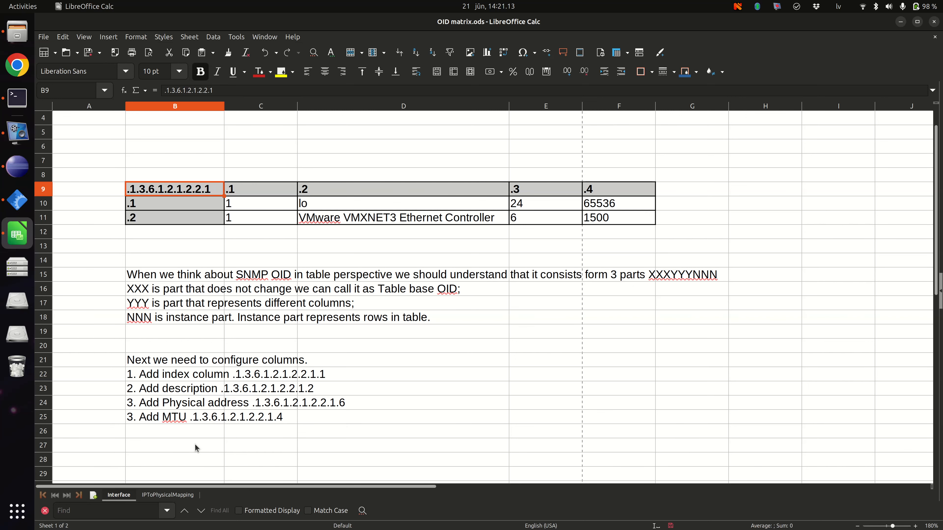
Step: Copy the base OID .1.3.6.1.2.1.4.35.1 from the IPToPhysicalMapping sheet and look it up in the NetXMS MIB Explorer
click(168, 495)
double_click(223, 204)
drag(220, 204, 118, 206)
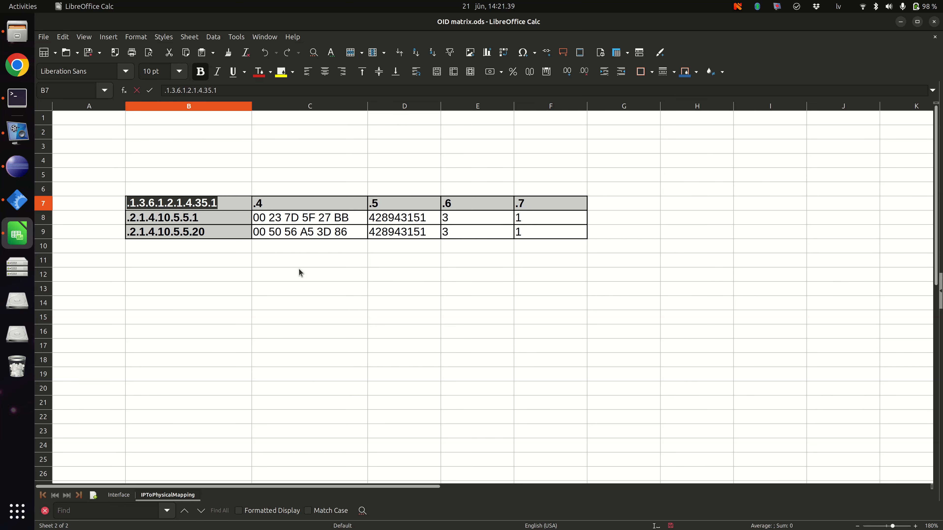
key(ctrl+c)
key(alt+Tab)
drag(682, 110, 614, 113)
key(ctrl+v)
scroll(359, 169, up, 4)
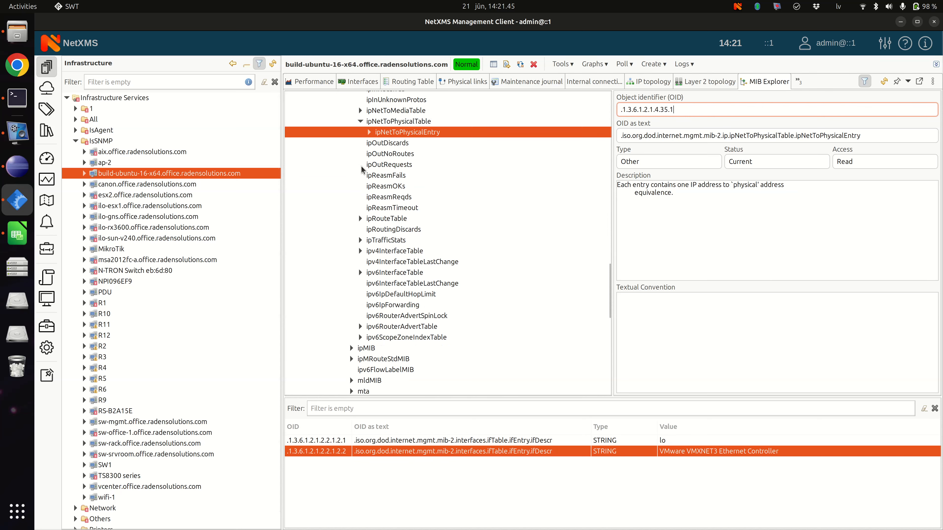
Step: Expand ipNetToPhysicalEntry in the MIB tree and run an SNMP walk on it
click(369, 239)
right_click(423, 206)
click(443, 212)
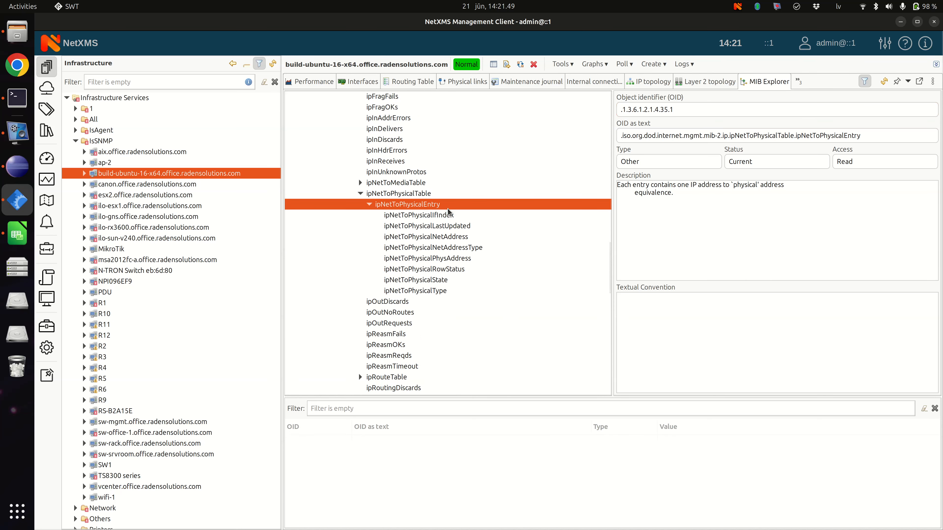
scroll(565, 490, up, 10)
scroll(565, 490, up, 8)
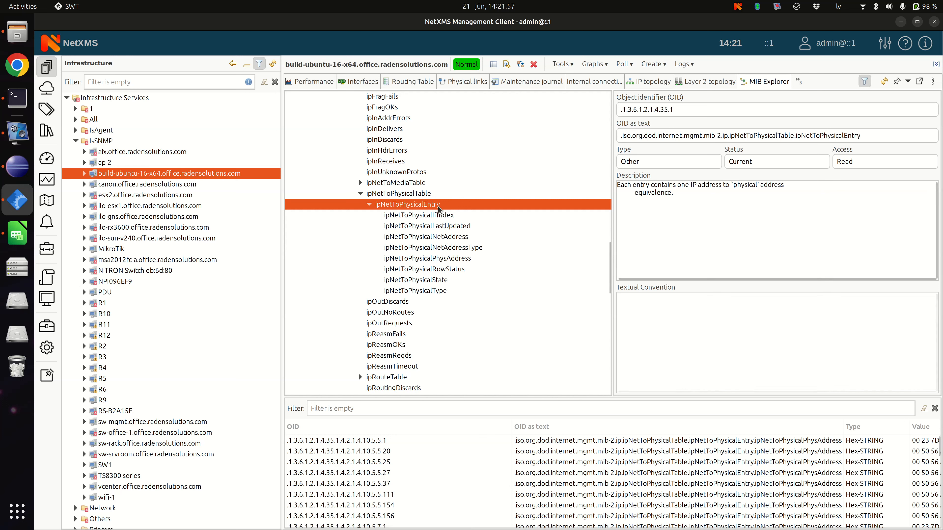
Step: Examine the OIDs and descriptions of the ipNetToPhysicalEntry columns from ipNetToPhysicalIfIndex to ipNetToPhysicalPhysAddress, comparing them with the base OID
drag(681, 109, 615, 110)
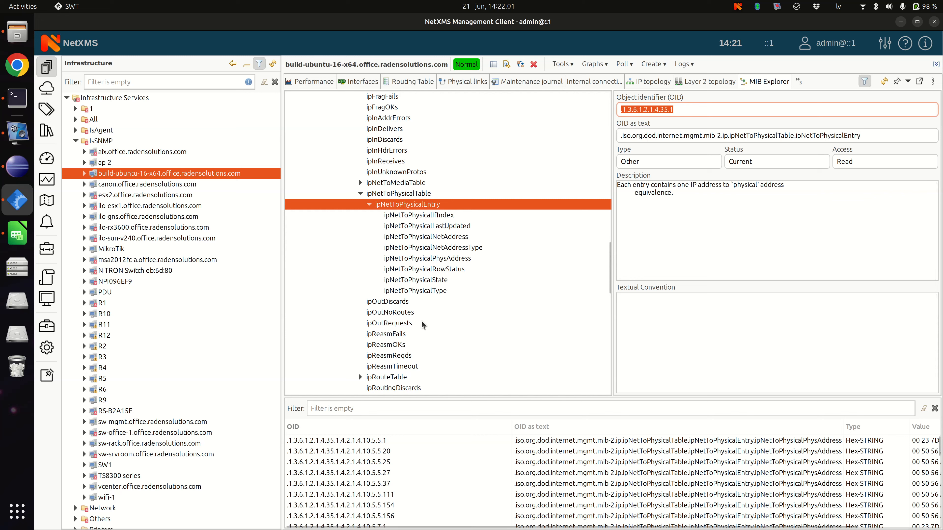
click(432, 216)
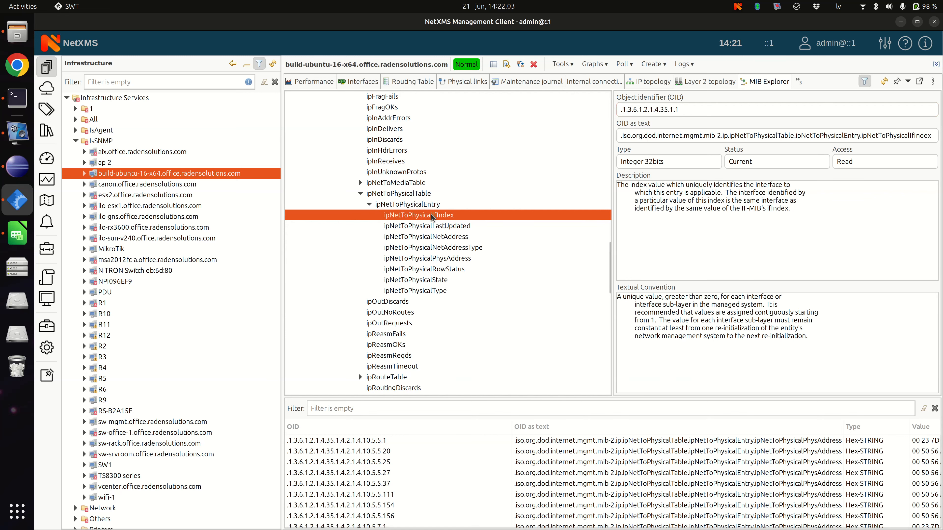
click(438, 226)
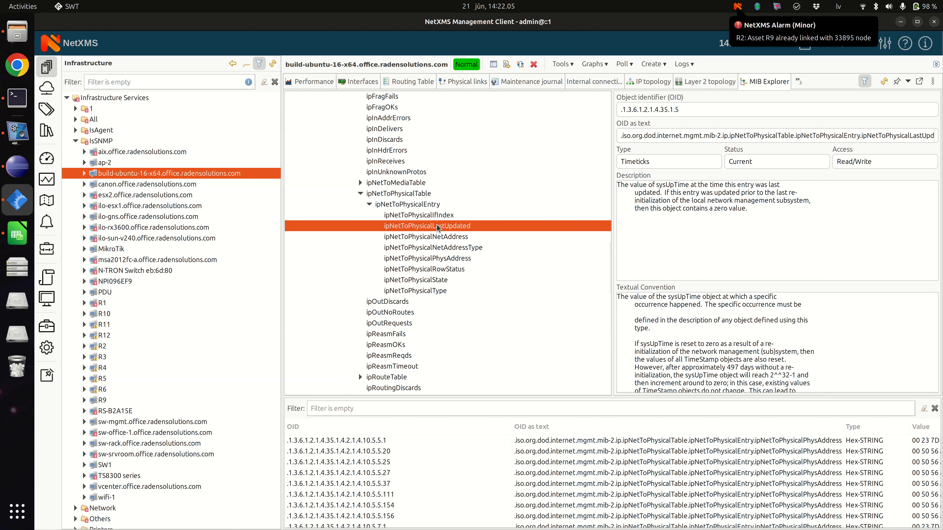
click(435, 217)
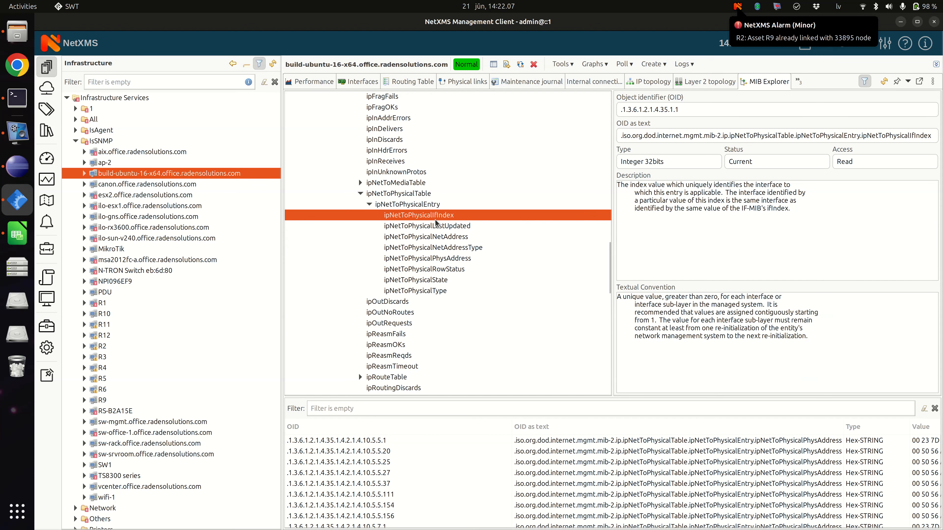
click(434, 227)
click(435, 237)
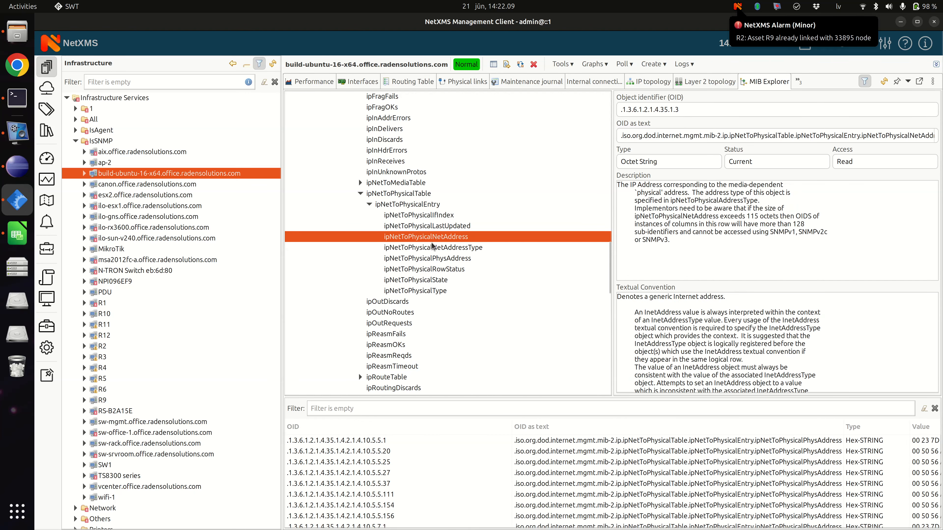
click(428, 247)
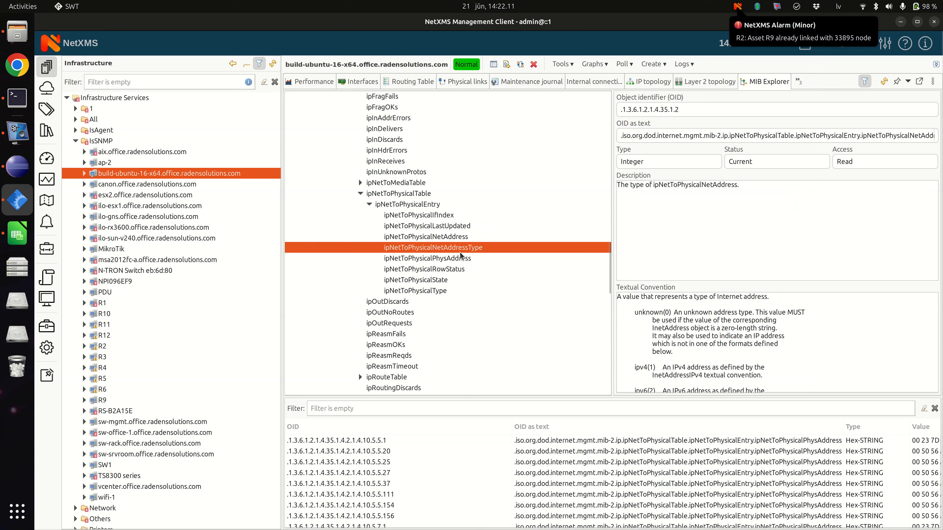
click(451, 262)
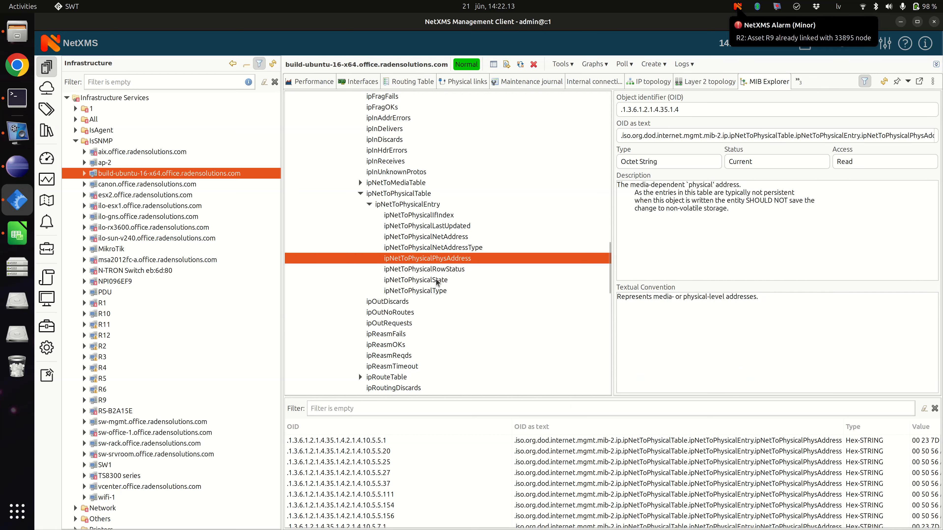
click(425, 207)
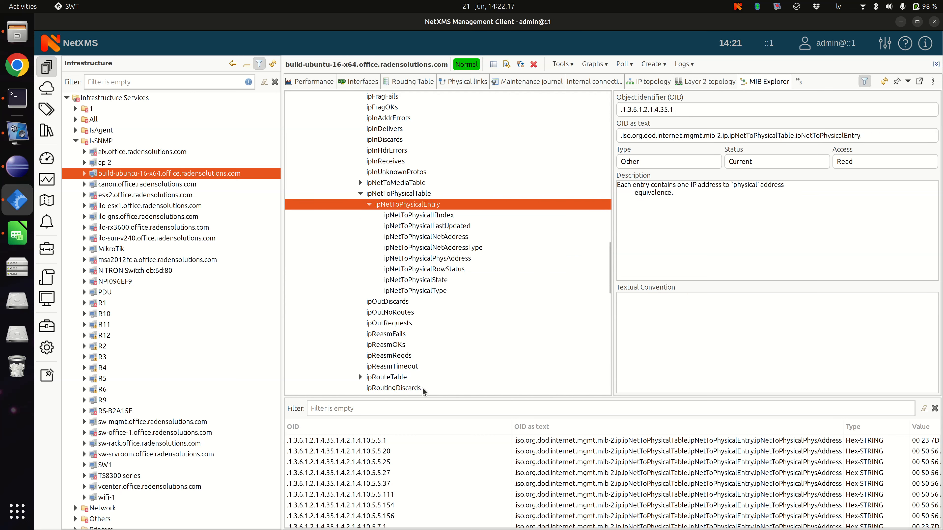
Step: Walk ipNetToPhysicalIfIndex and ipNetToPhysicalLastUpdated, and examine the instance parts of the returned OIDs for short and long addresses
click(436, 215)
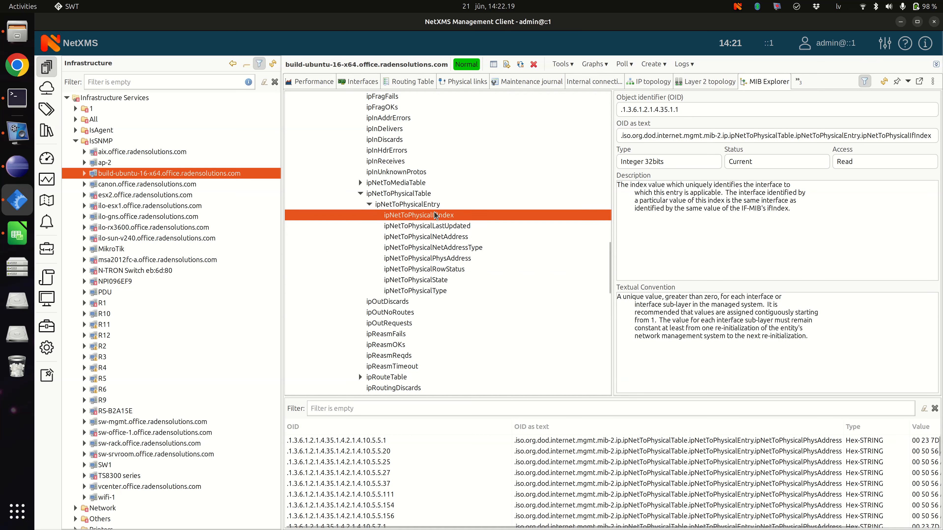
right_click(471, 217)
click(473, 225)
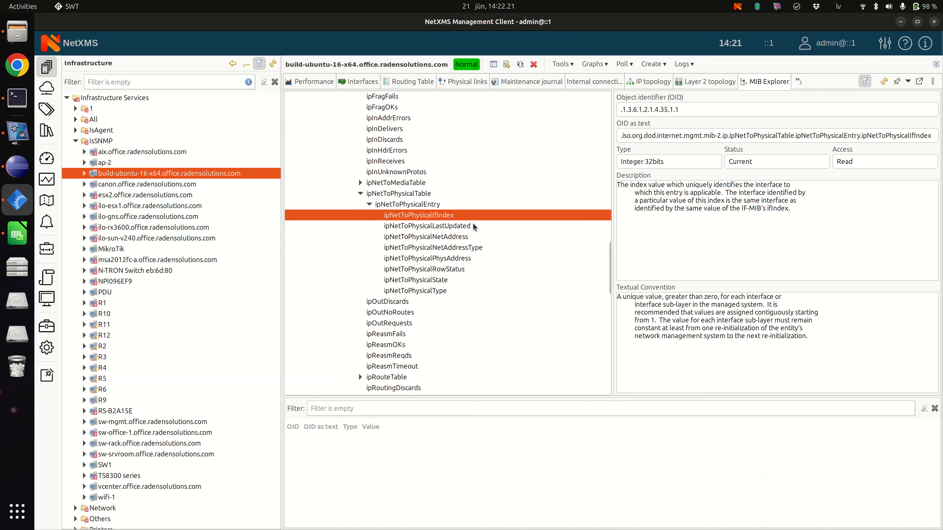
right_click(444, 229)
click(459, 235)
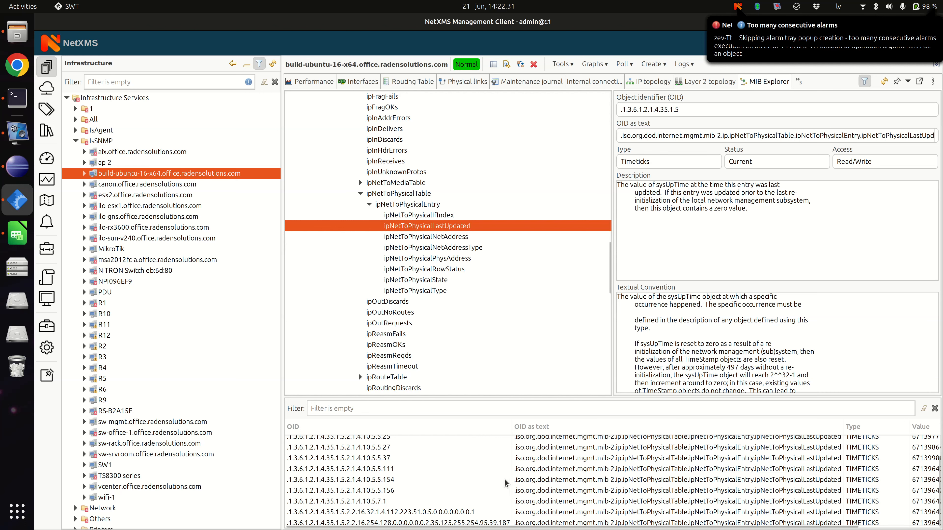
scroll(504, 479, up, 1)
click(353, 446)
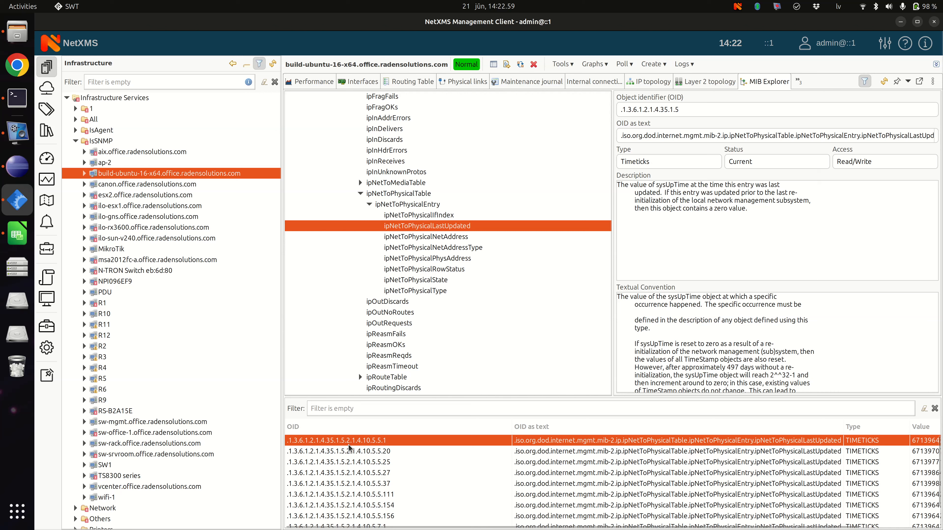
scroll(377, 457, down, 2)
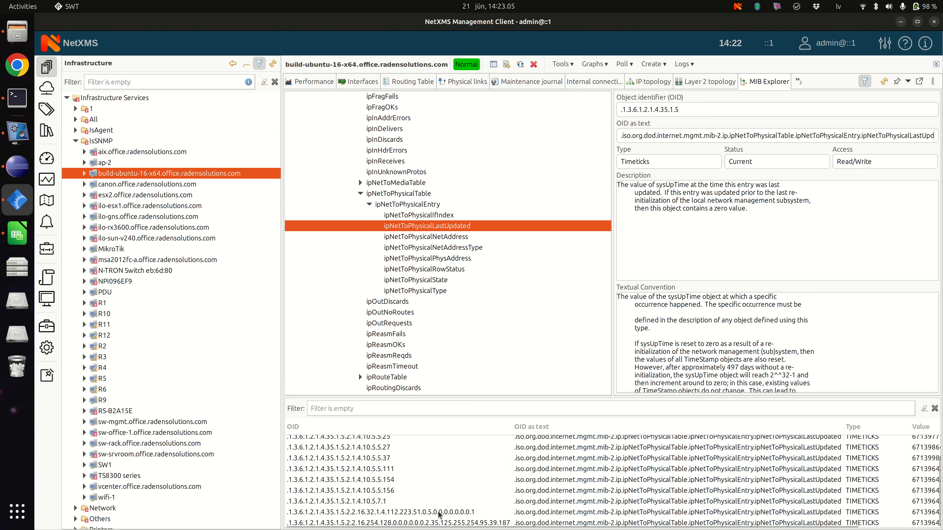
click(431, 513)
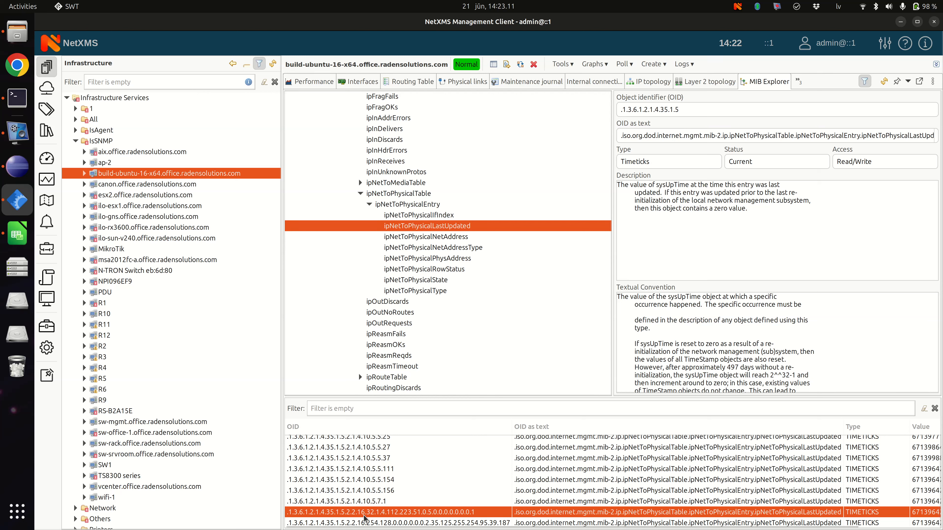
Step: Walk ipNetToPhysicalEntry again and compare the column and instance parts of the PhysAddress, LastUpdated and Type OIDs
right_click(407, 205)
click(423, 211)
scroll(421, 468, down, 15)
scroll(421, 468, up, 15)
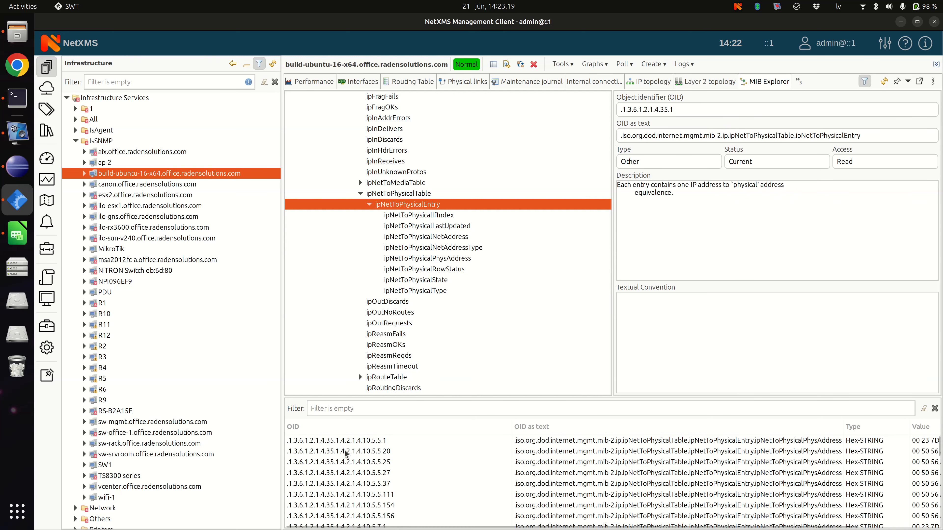
click(345, 444)
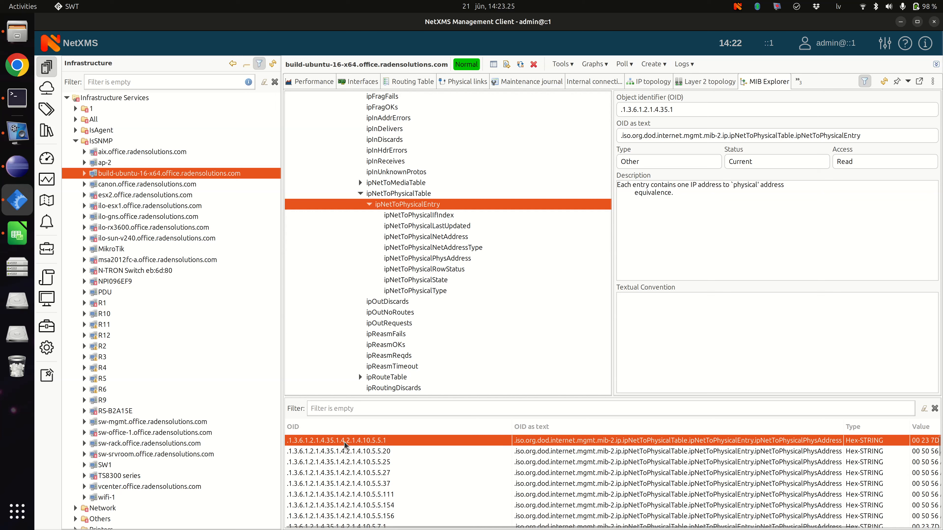
scroll(348, 443, down, 10)
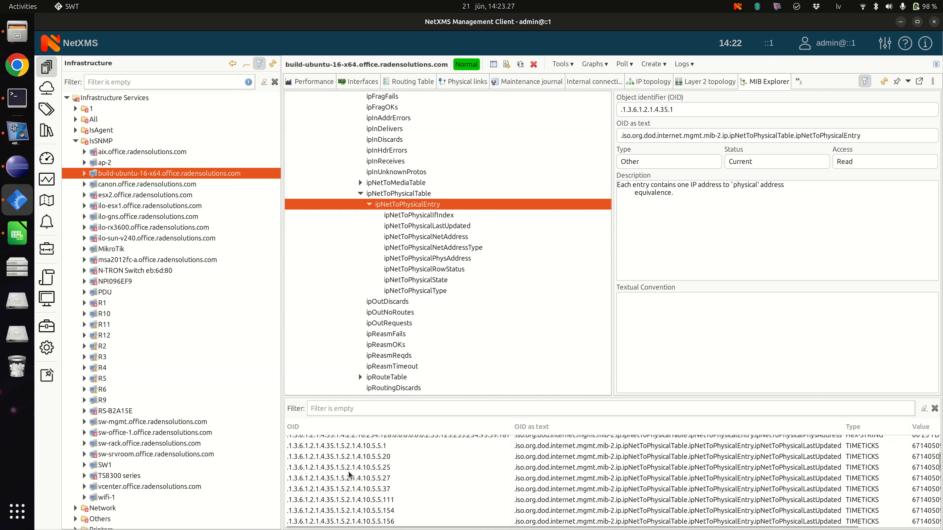
click(344, 466)
scroll(343, 461, down, 5)
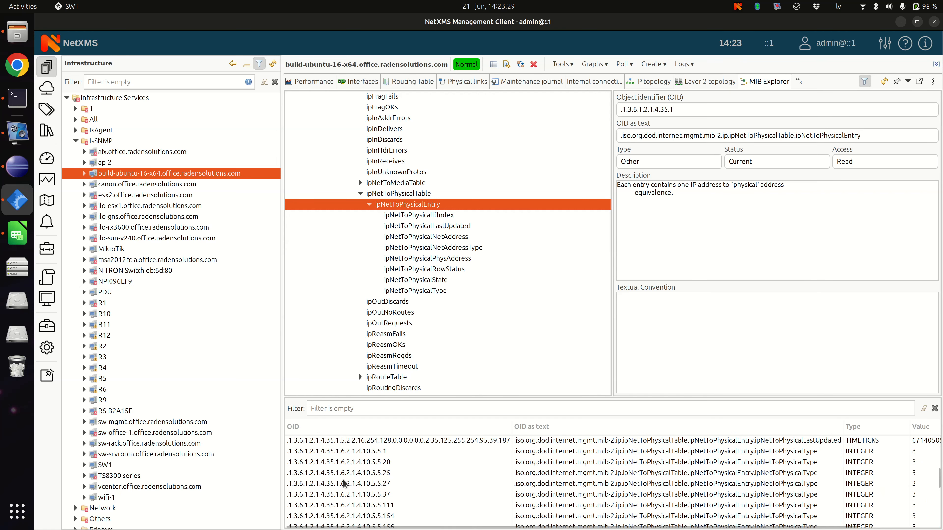
click(345, 495)
scroll(383, 486, down, 1)
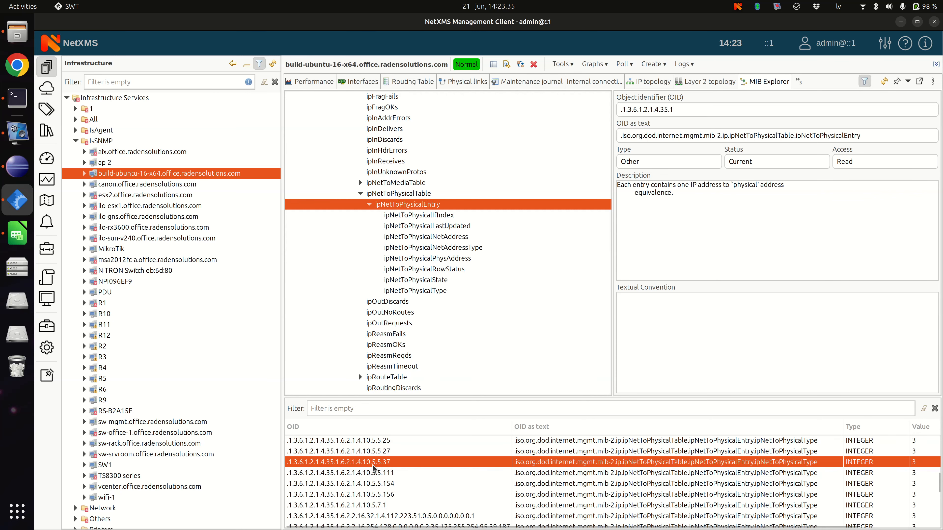
Step: Switch to LibreOffice Calc and review the column and instance cells of the IPToPhysicalMapping table and the Interface sheet's base OID
key(alt+Tab)
click(260, 205)
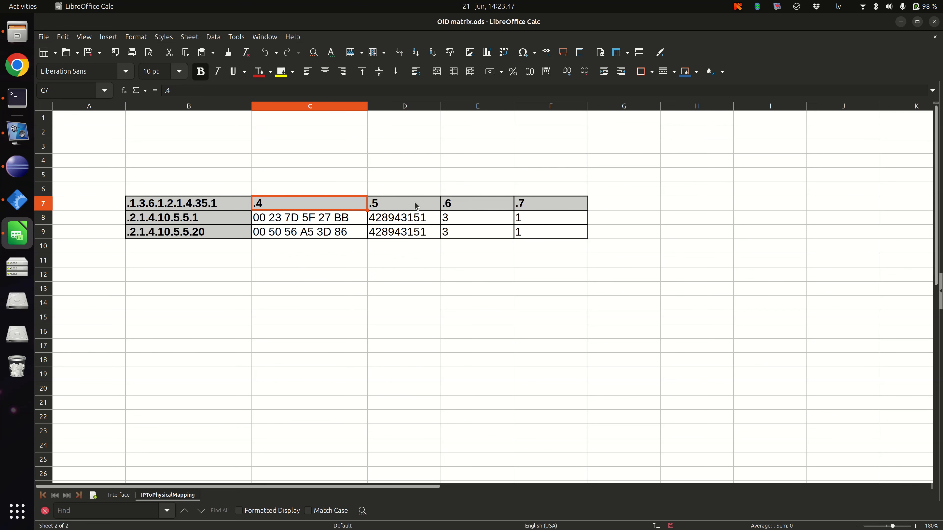
click(186, 218)
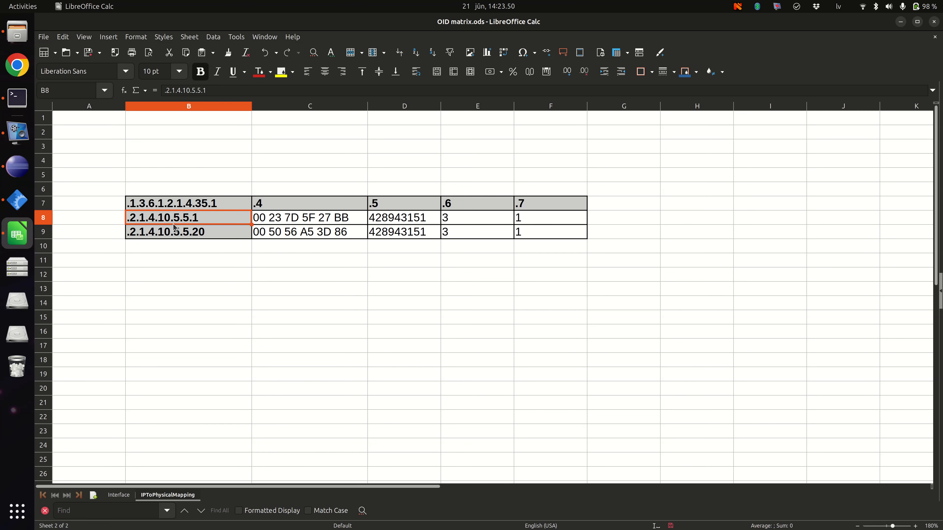
click(213, 229)
click(207, 218)
click(119, 495)
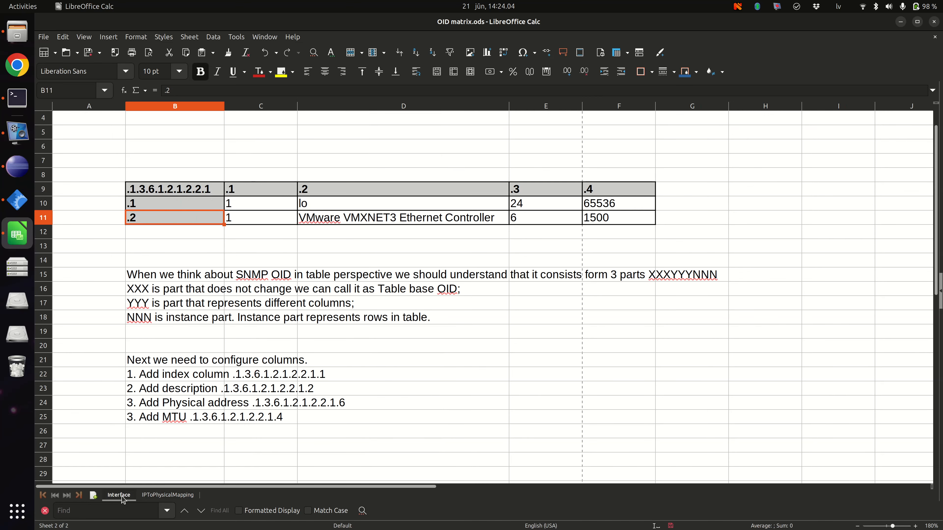
click(197, 193)
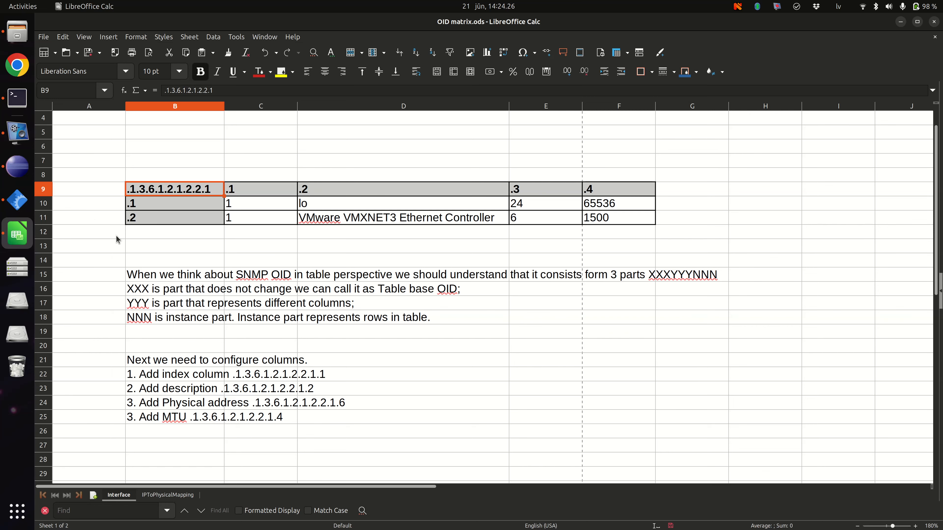
Step: Switch to NetXMS and start a new data collection table for the build-ubuntu-16-x64 node
click(19, 200)
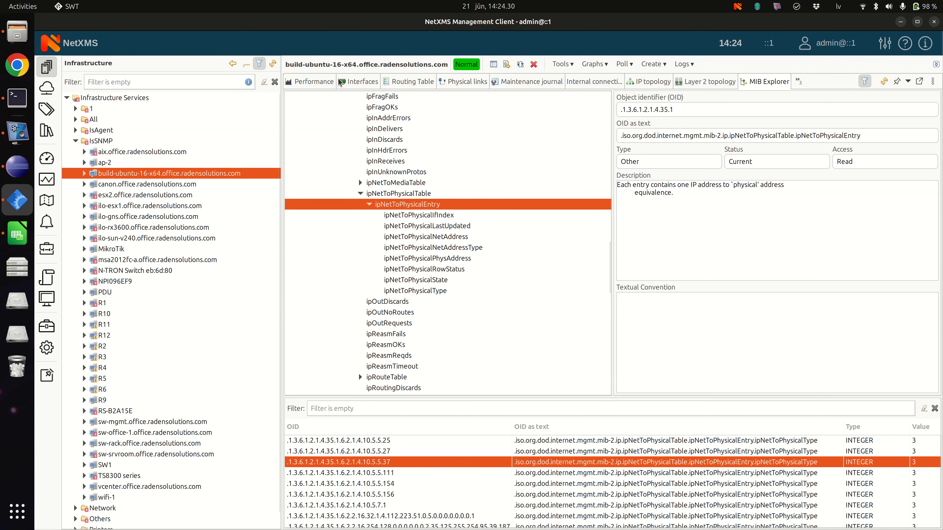
click(799, 82)
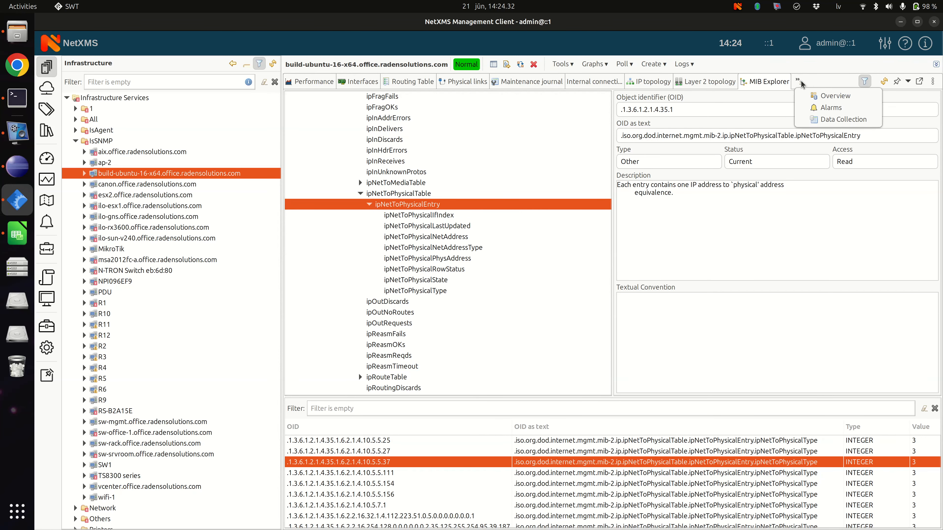
click(807, 121)
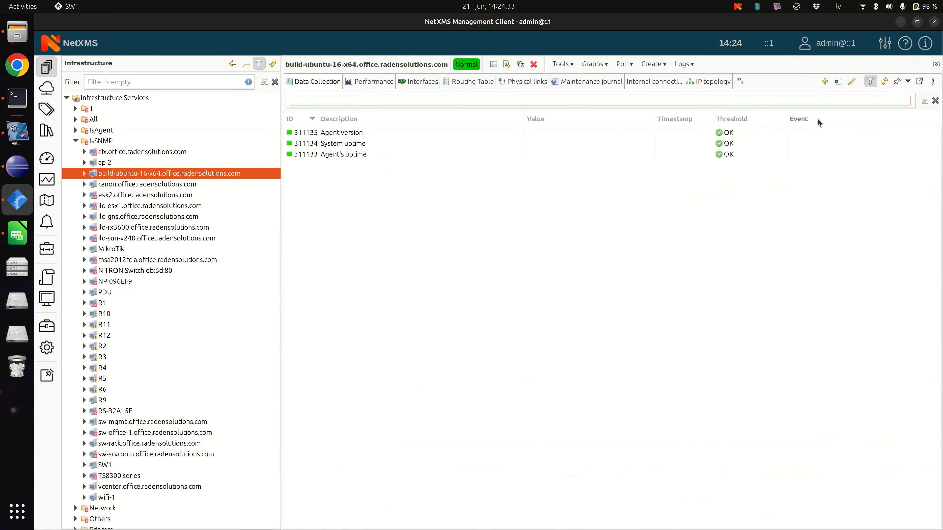
right_click(433, 208)
click(493, 364)
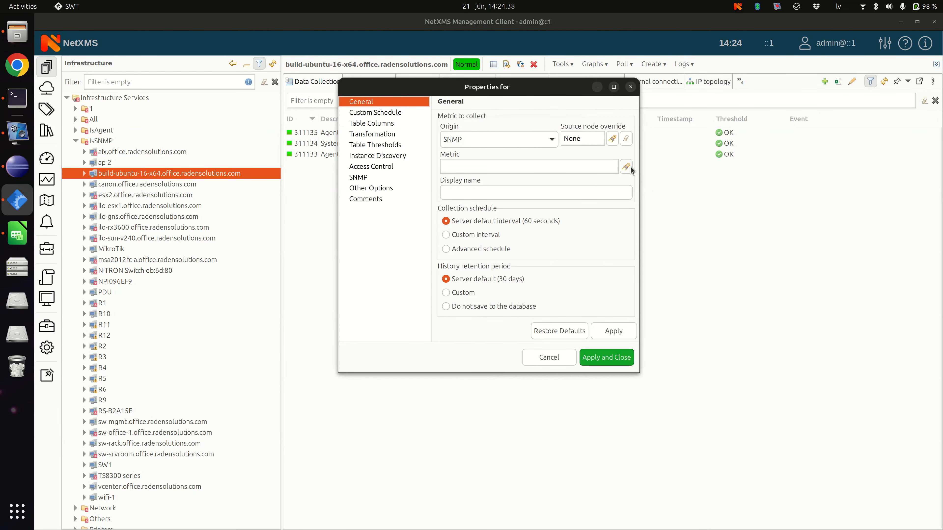
Step: Copy the base OID .1.3.6.1.2.1.2.2.1 from the Calc Interface sheet into the MIB object selection for the new table's metric in NetXMS
click(17, 237)
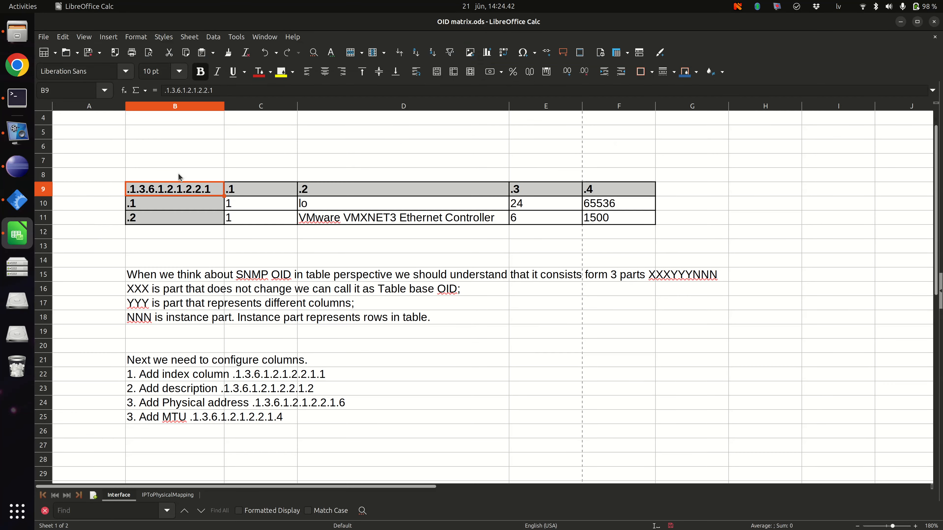
double_click(213, 191)
drag(213, 192, 118, 185)
key(ctrl+c)
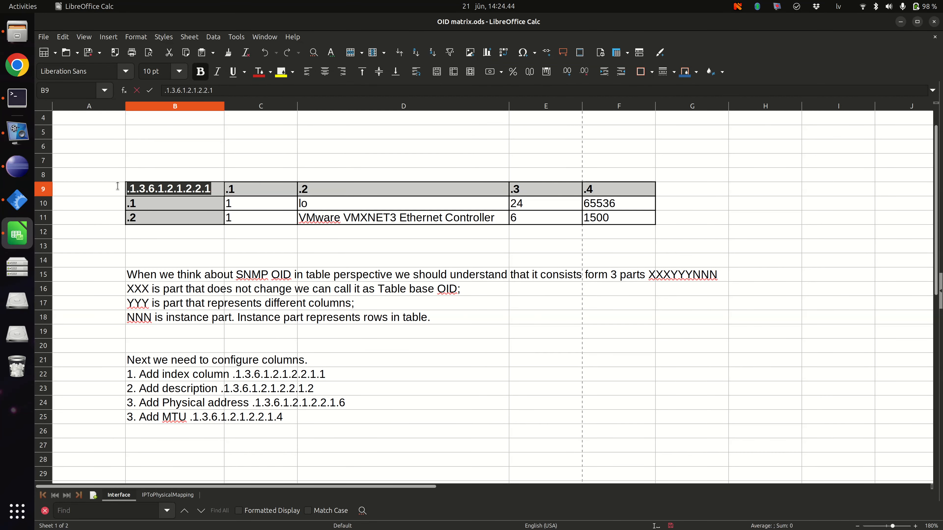
click(901, 22)
click(626, 166)
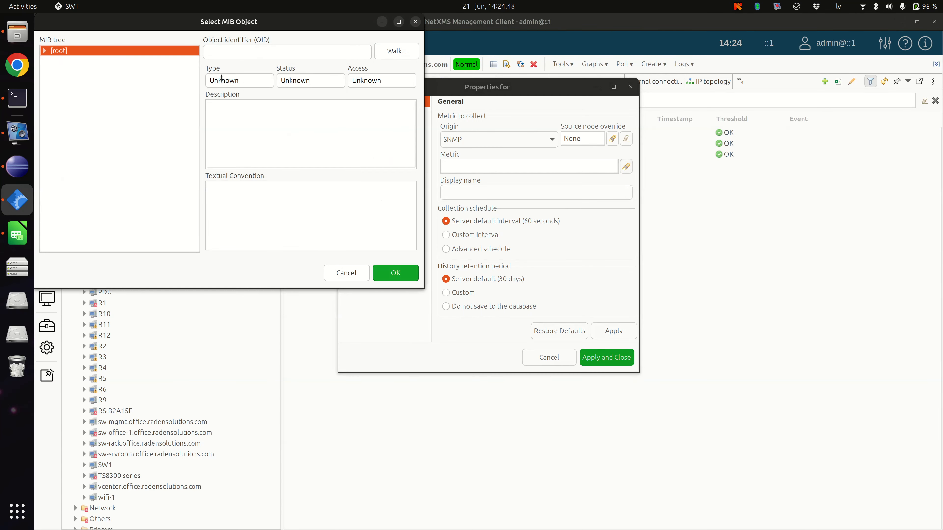
click(241, 52)
key(ctrl+v)
Step: Expand ifEntry in the MIB tree and inspect its ifIndex column object
scroll(137, 111, up, 3)
click(124, 145)
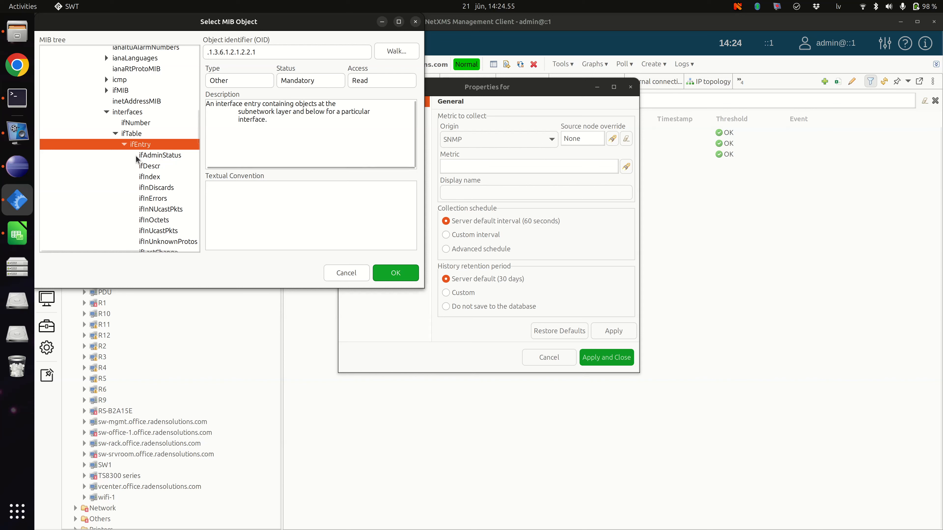
click(158, 178)
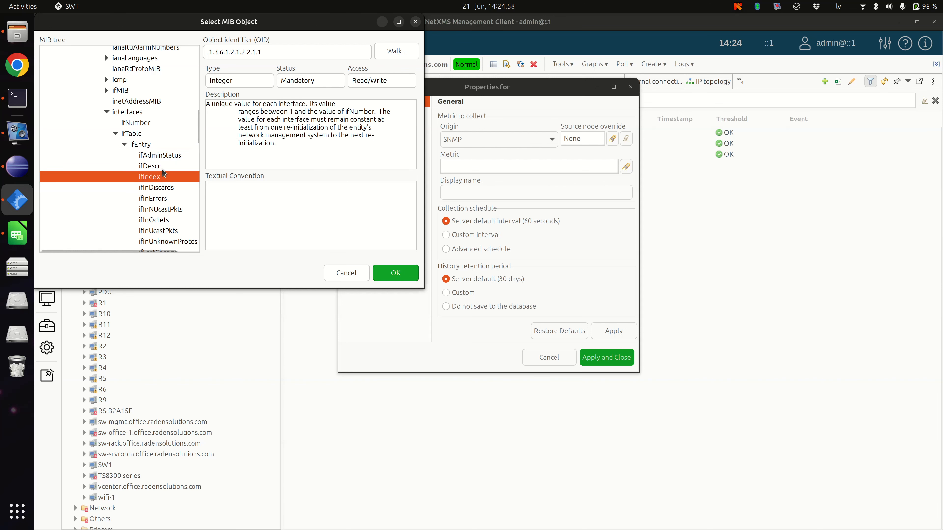
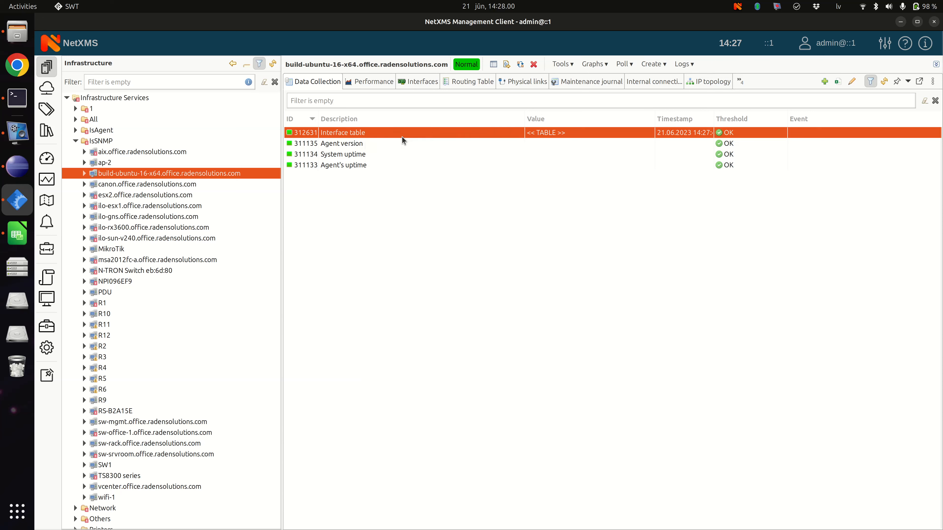
Step: Check the Interface table's last collected value, and return to the node's data collection list
click(749, 133)
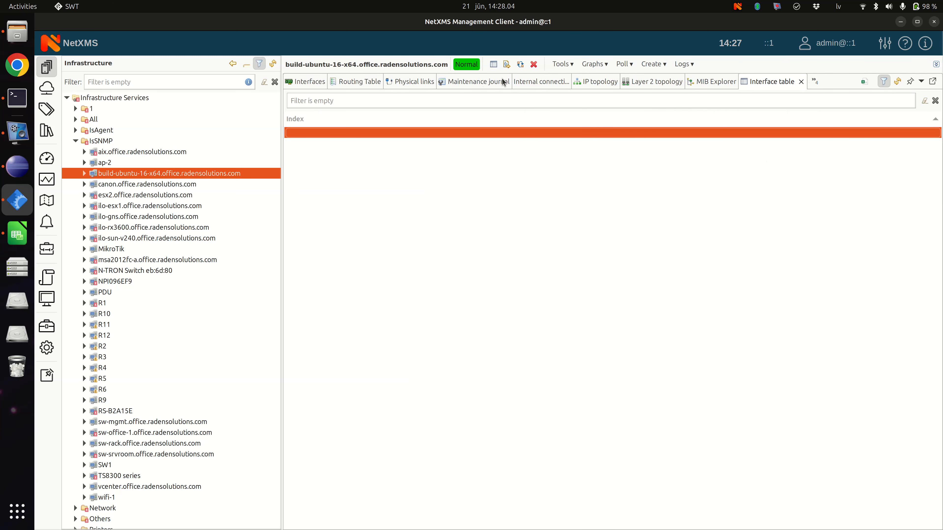
click(800, 82)
click(314, 81)
Step: Set the Index column's SNMP Object ID to .1.3.6.1.2.1.2.2.1.1, using the Calc Interface sheet as reference, and force a poll of the table
right_click(372, 133)
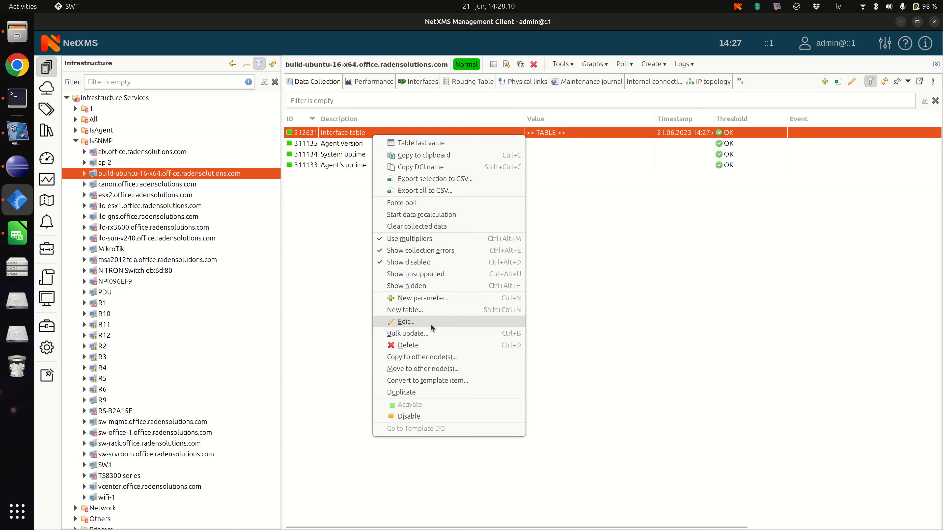
click(431, 323)
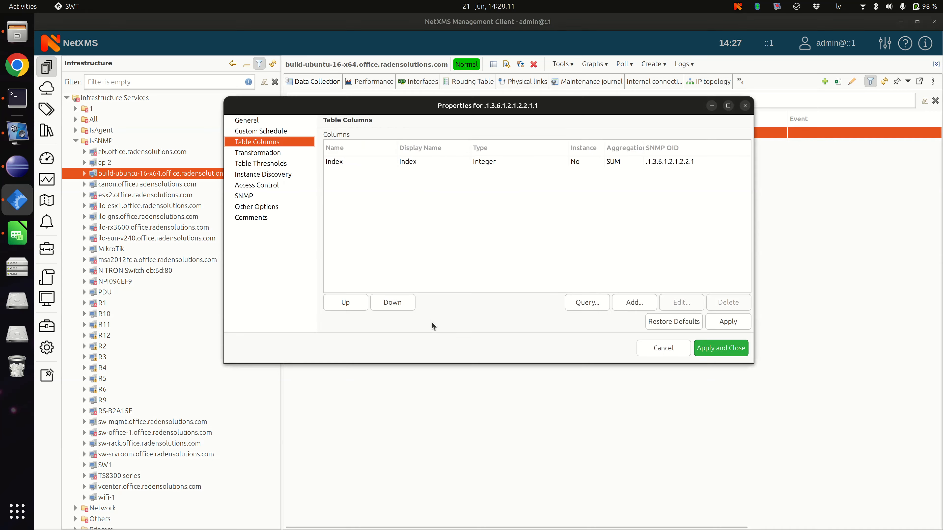
double_click(598, 160)
click(451, 245)
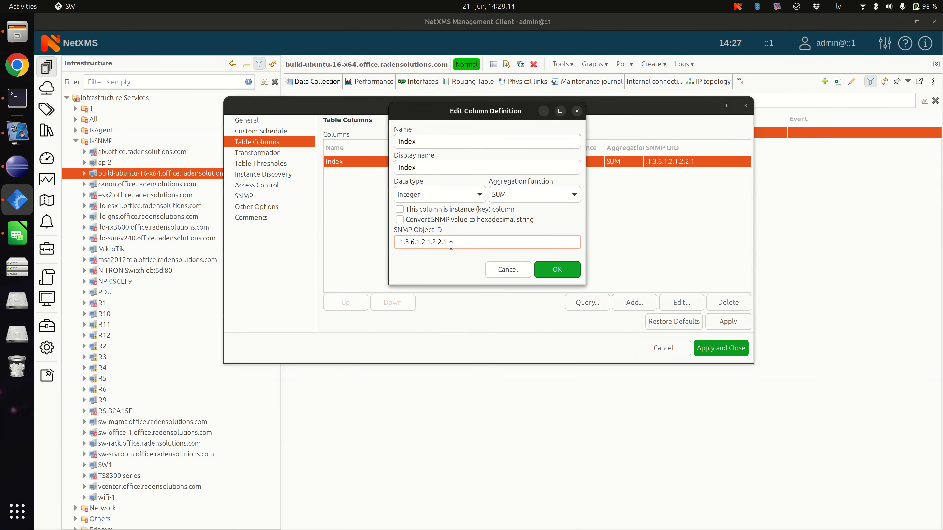
click(17, 233)
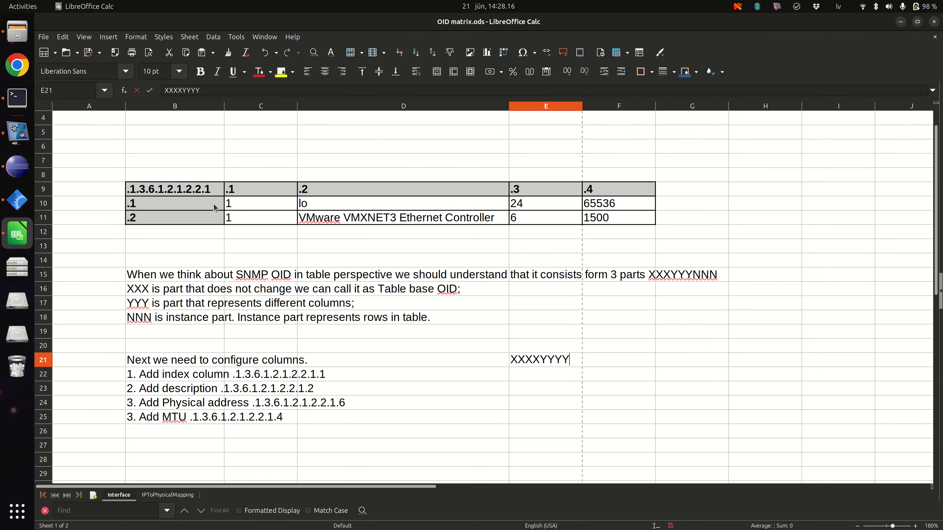
click(213, 196)
click(252, 196)
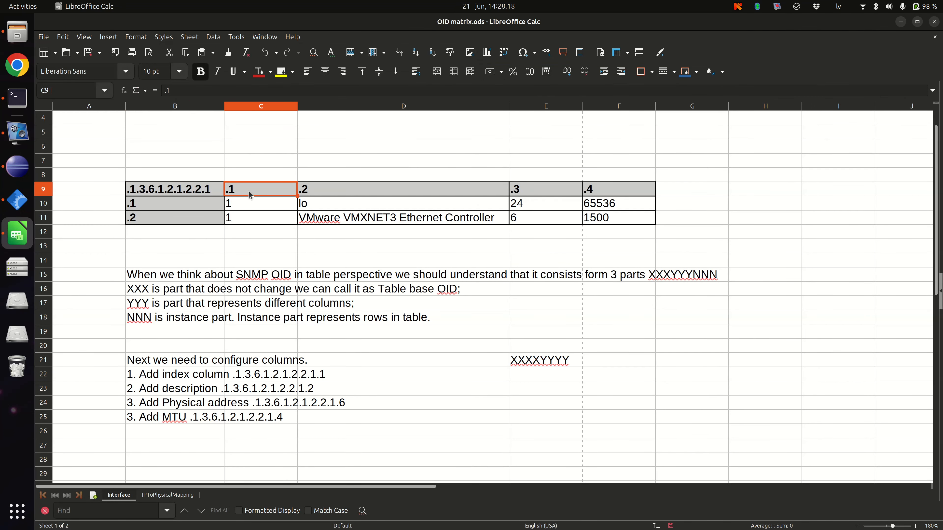
click(17, 201)
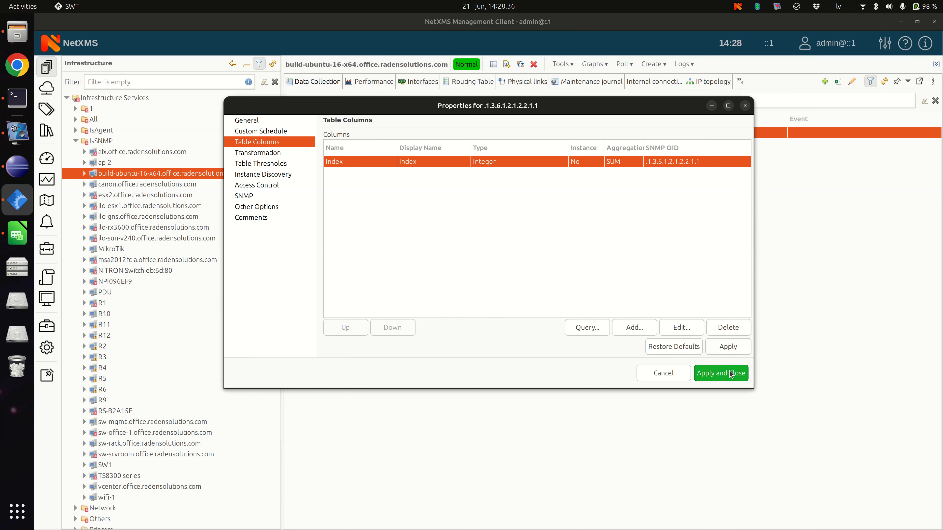
click(730, 372)
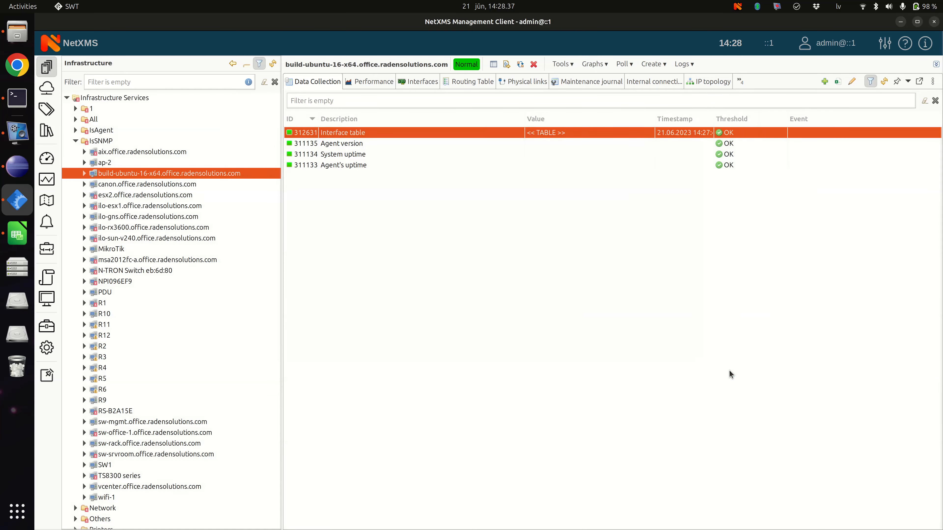
right_click(497, 130)
click(527, 198)
Step: Edit the Interface table again, check its metric OID, and replace its column definitions with those queried from the agent
right_click(445, 129)
click(490, 319)
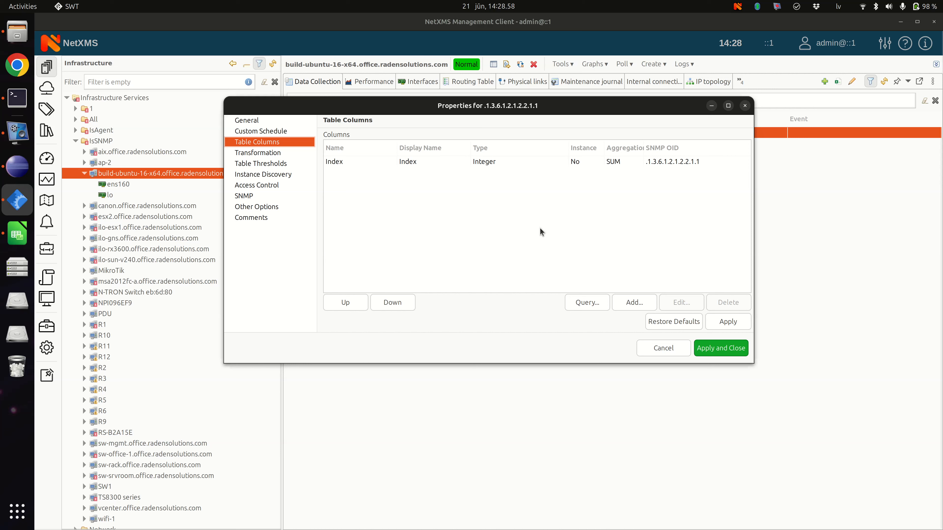
click(471, 165)
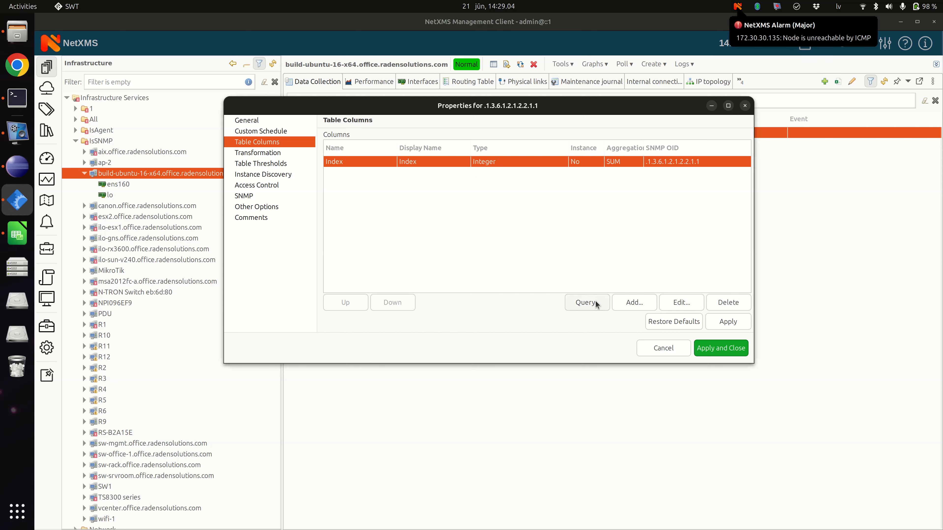
click(259, 120)
triple_click(389, 186)
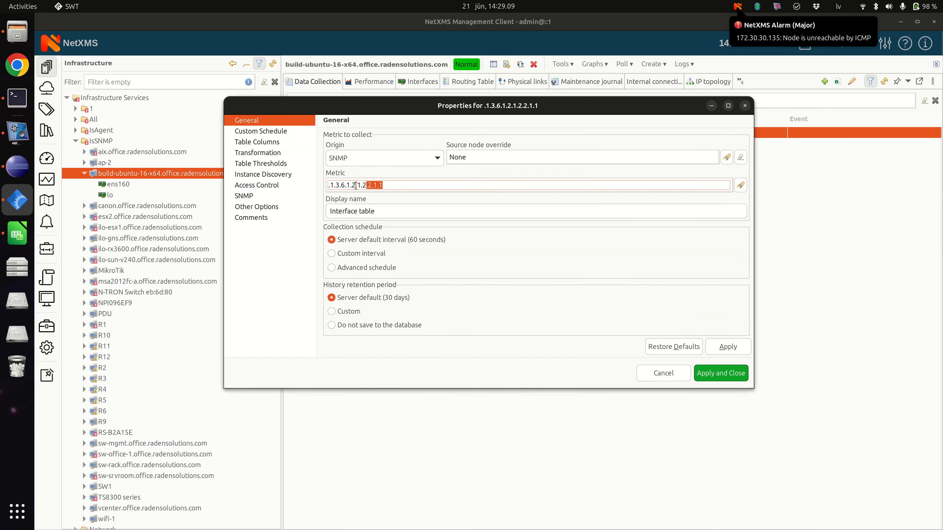
click(266, 144)
click(591, 328)
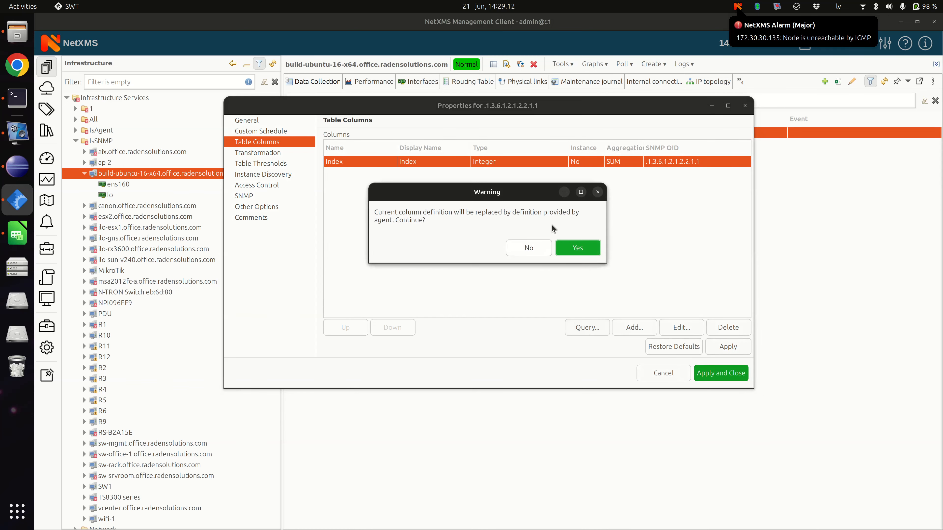
click(574, 249)
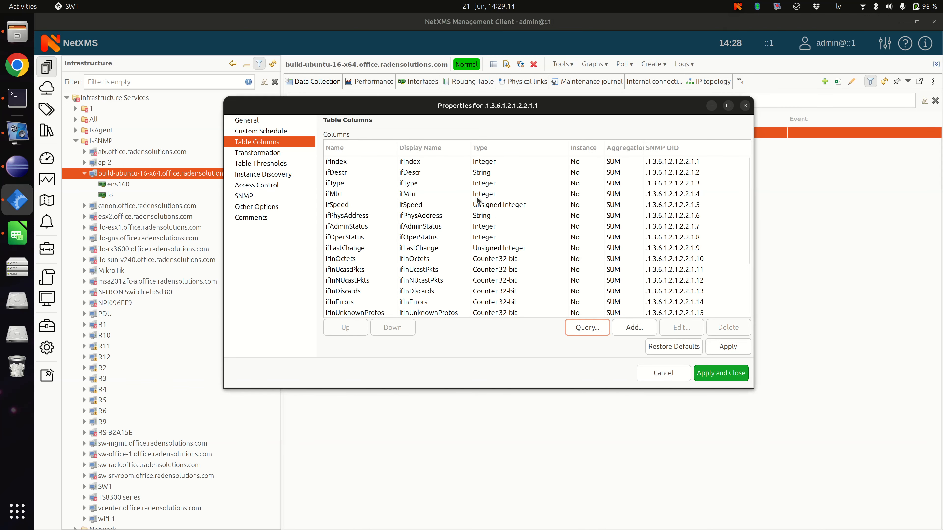
Step: Review the queried column definitions from ifIndex to ifSpecific and save the Interface table's configuration
click(478, 200)
scroll(518, 205, down, 3)
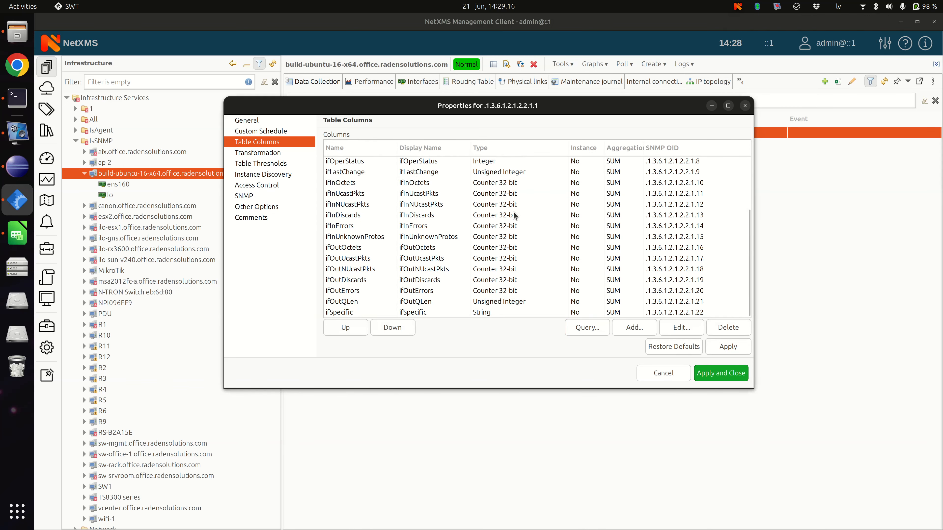
scroll(514, 216, up, 3)
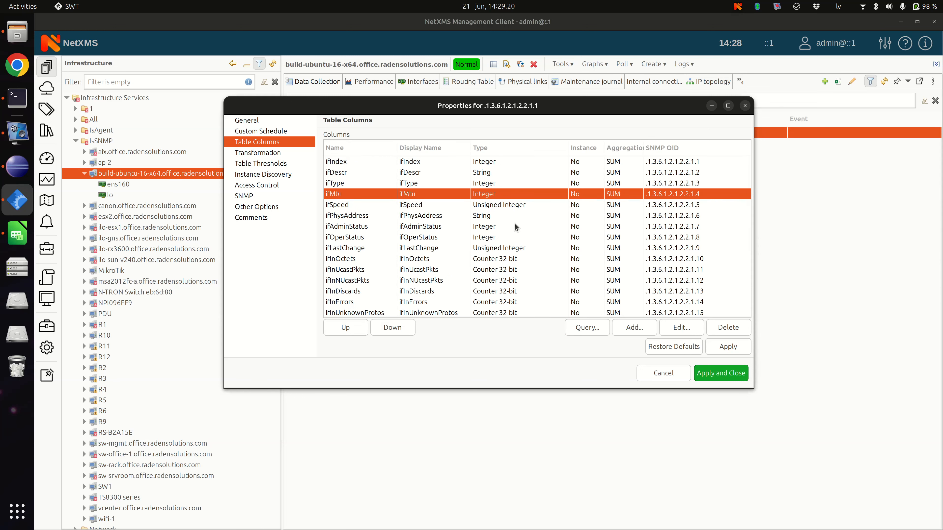
scroll(511, 214, down, 3)
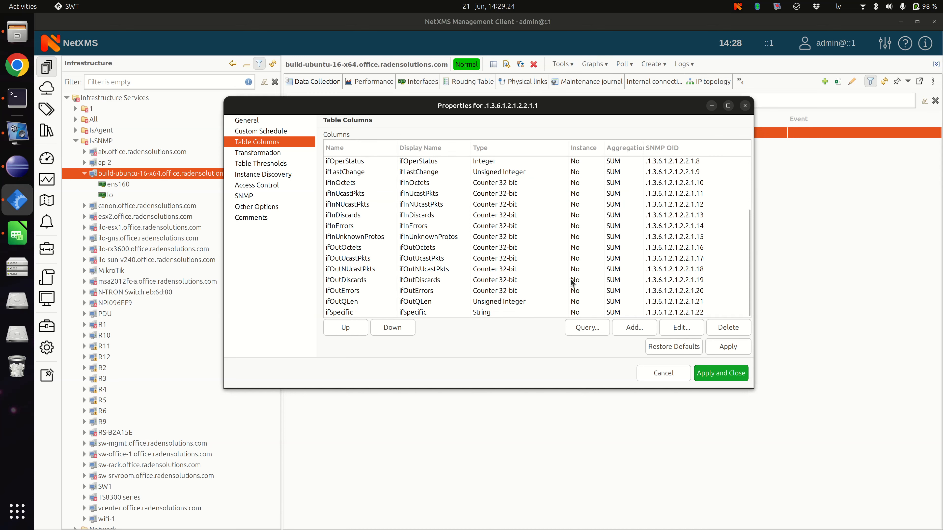
scroll(533, 247, up, 3)
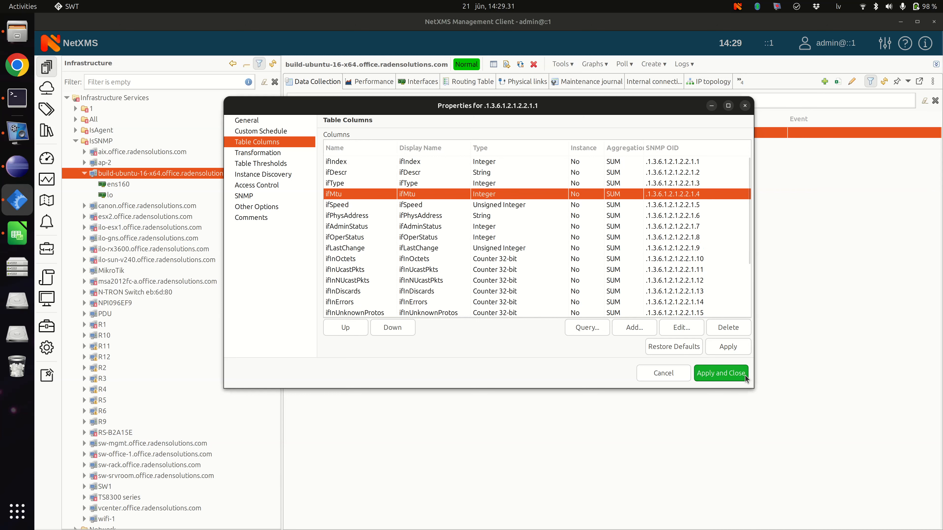
click(721, 372)
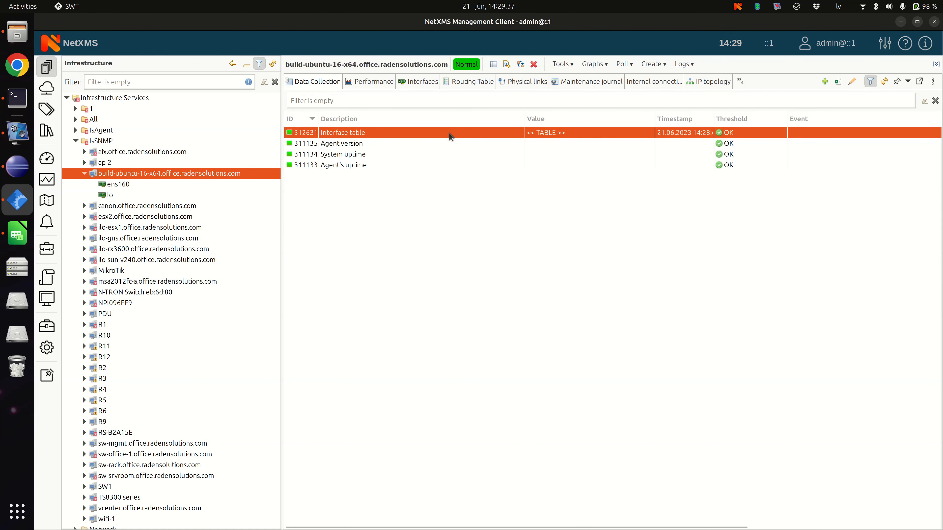
Step: Force a poll of the Interface table and review its last values across all interface columns
right_click(449, 134)
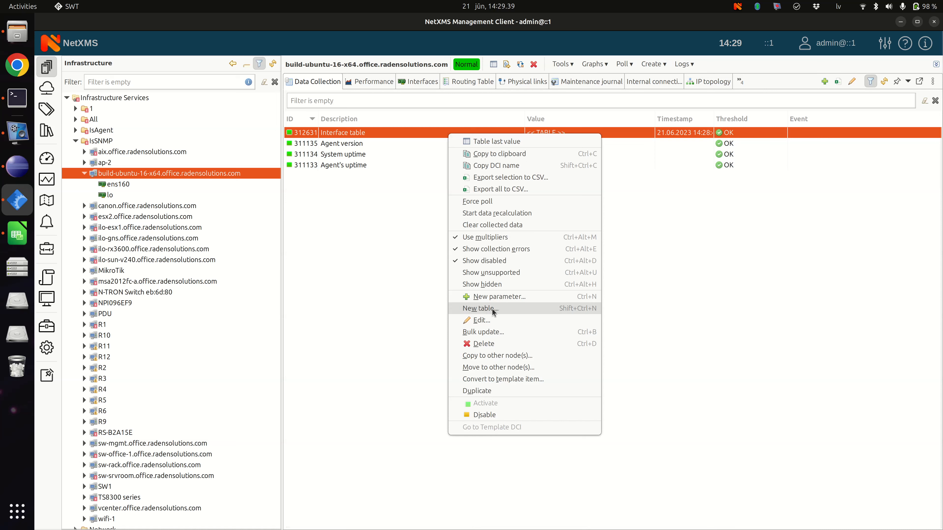
click(495, 203)
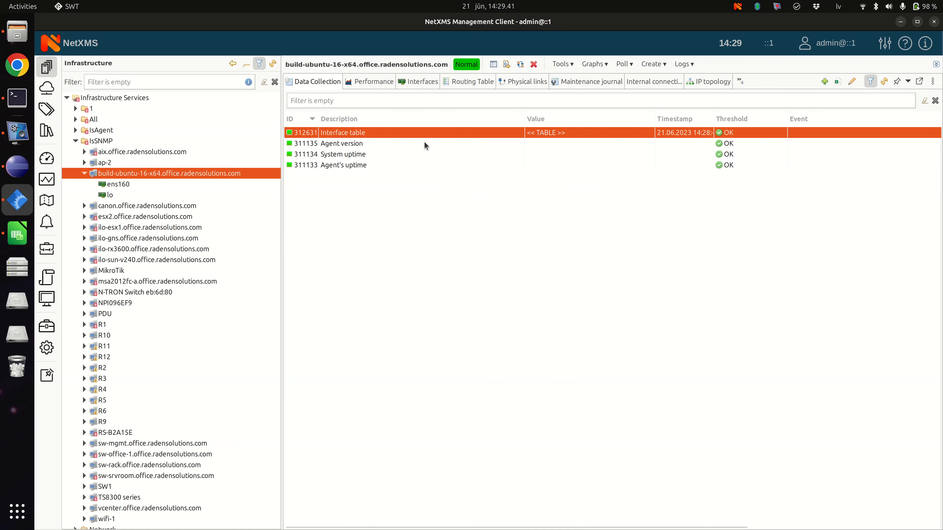
right_click(425, 138)
click(496, 141)
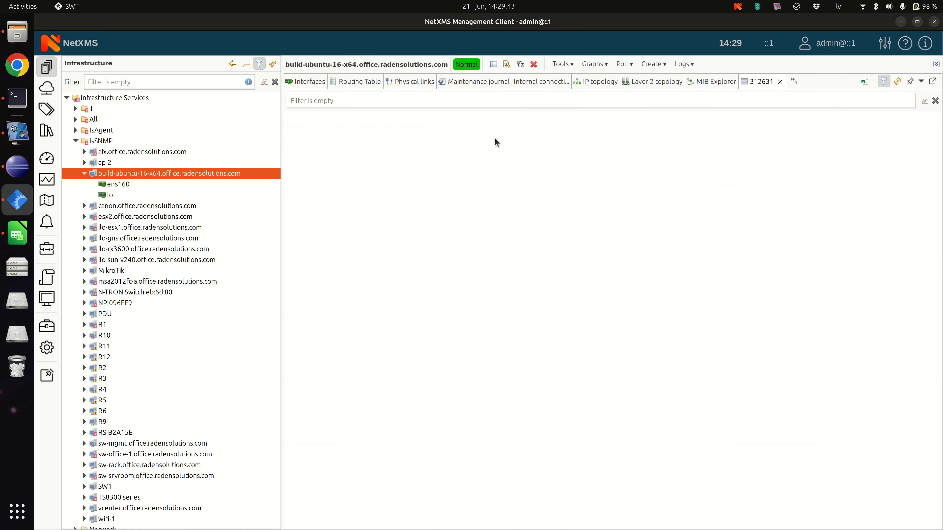
click(475, 144)
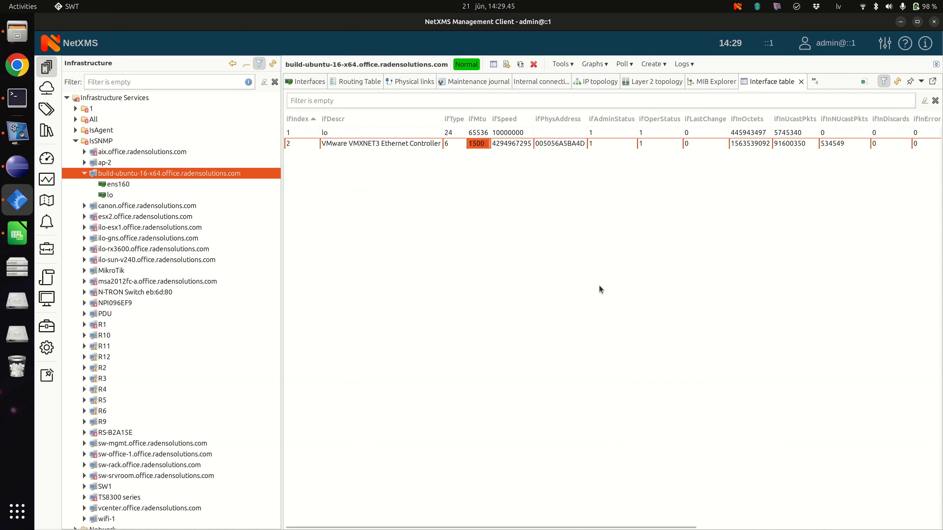
drag(626, 525, 906, 520)
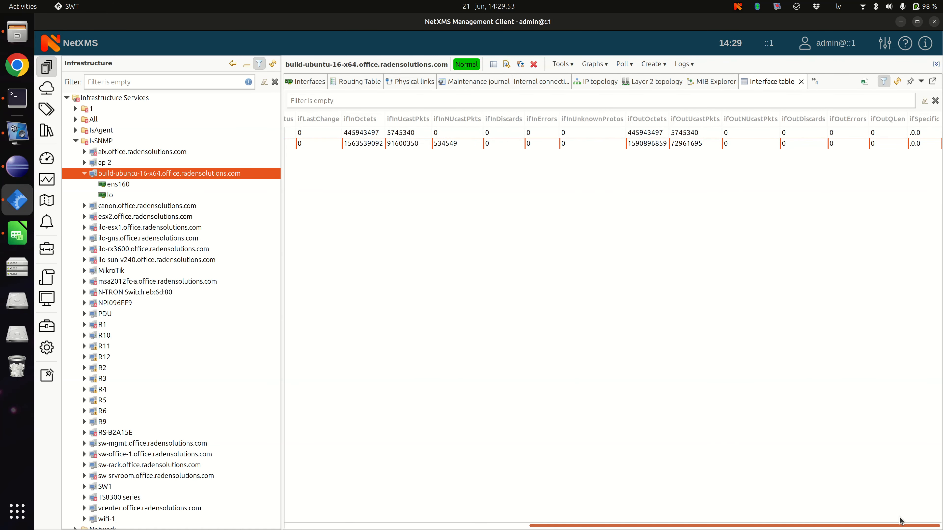
drag(900, 521, 594, 520)
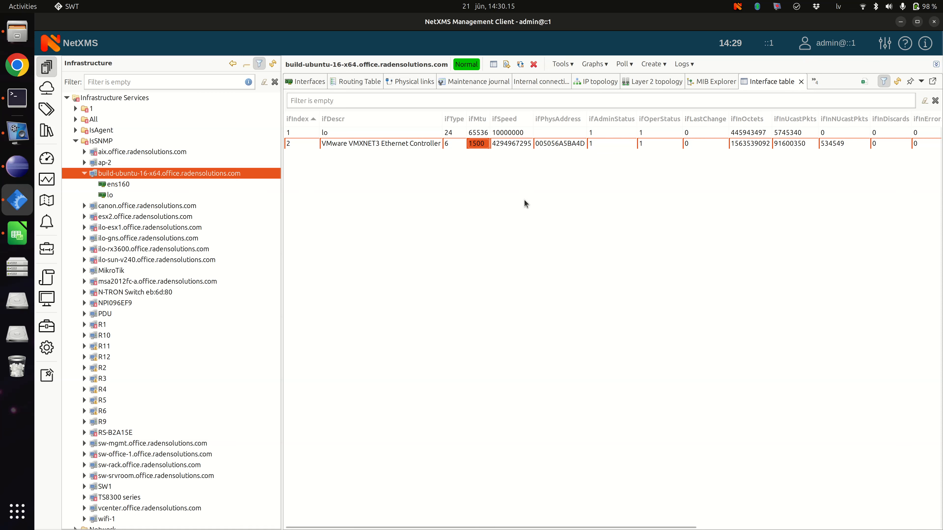
click(802, 82)
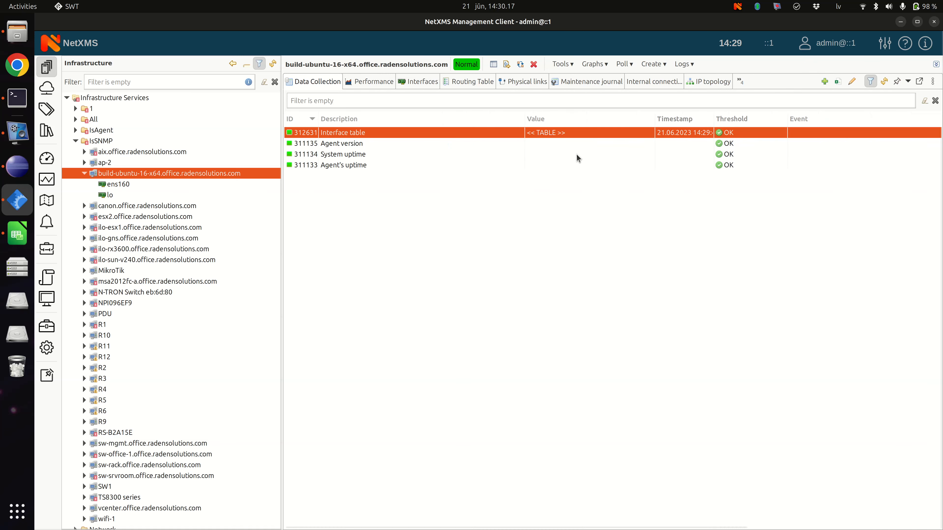
Step: Mark the Interface table's ifIndex column as the instance (key) column and save the configuration
right_click(398, 141)
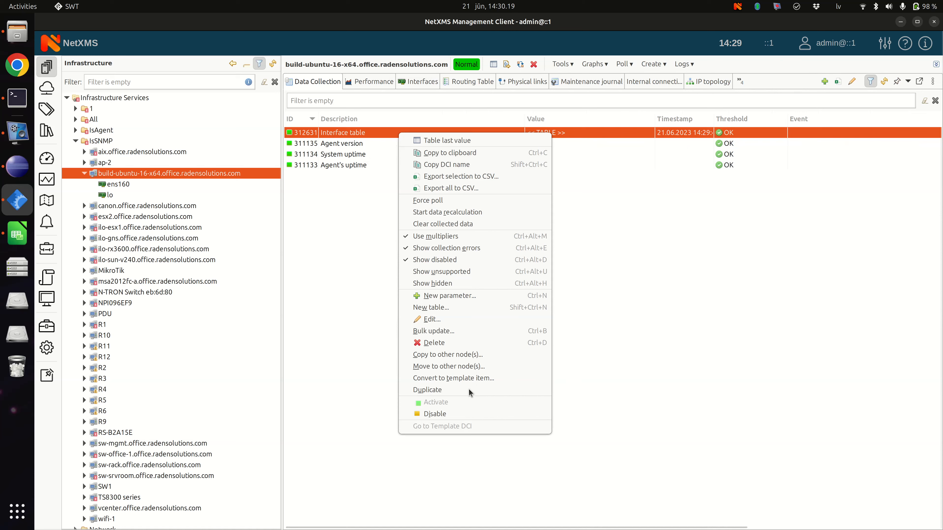
click(466, 318)
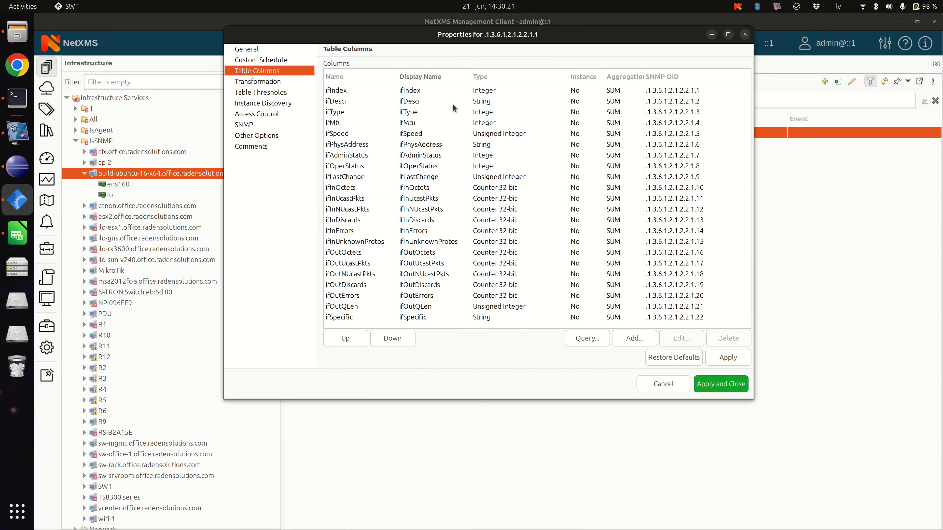
click(450, 92)
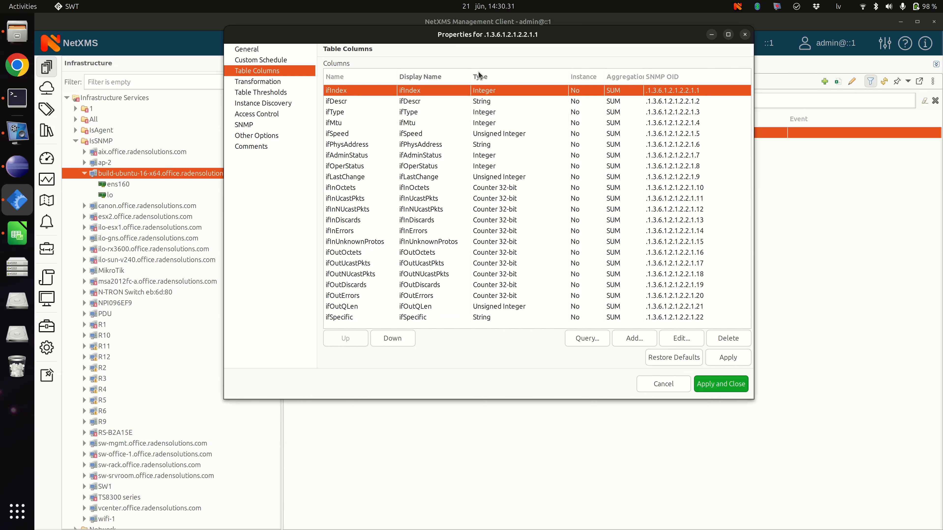
double_click(451, 90)
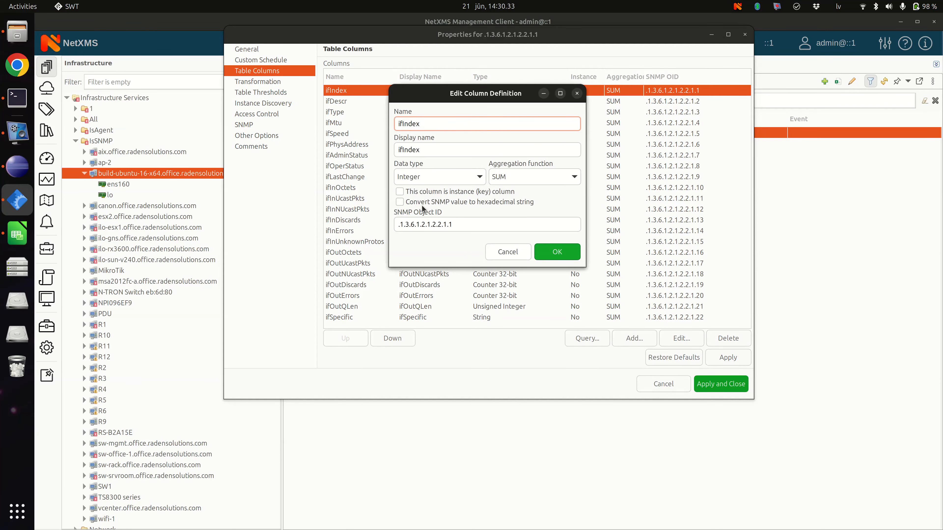
click(418, 194)
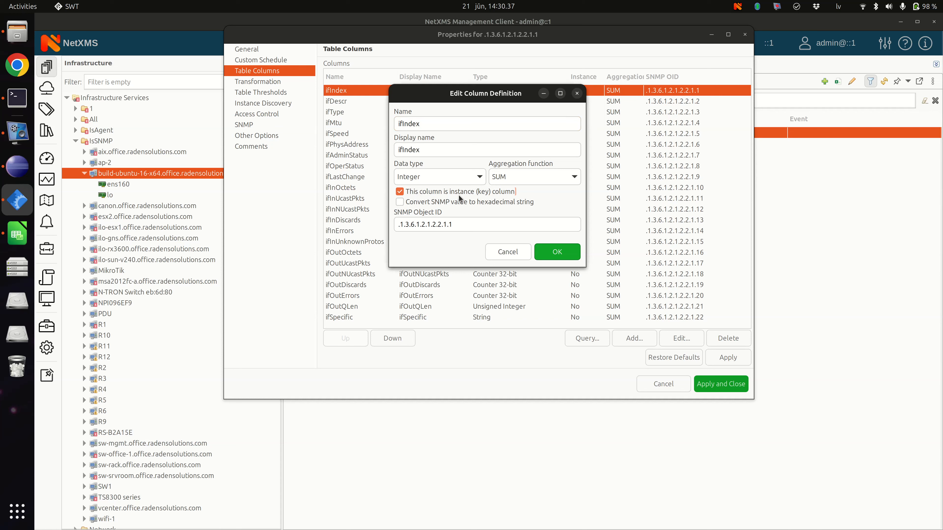
click(557, 252)
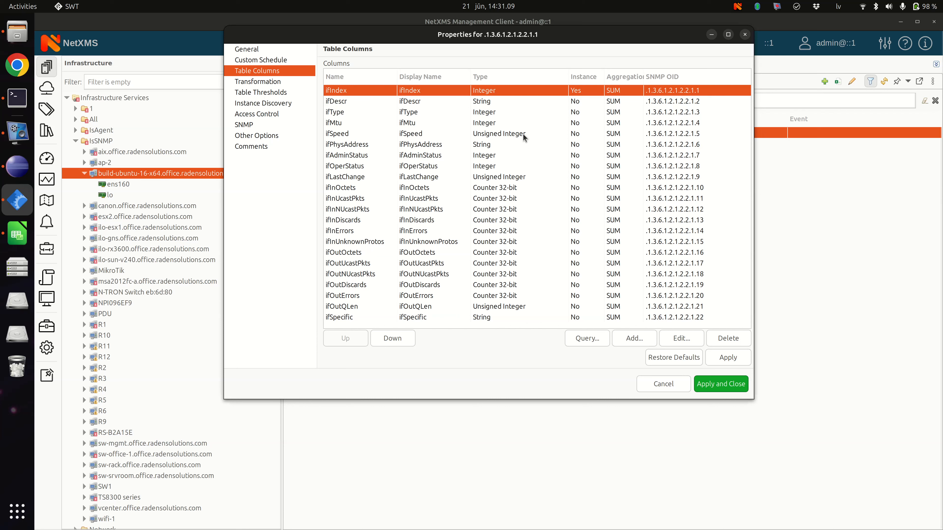
click(727, 389)
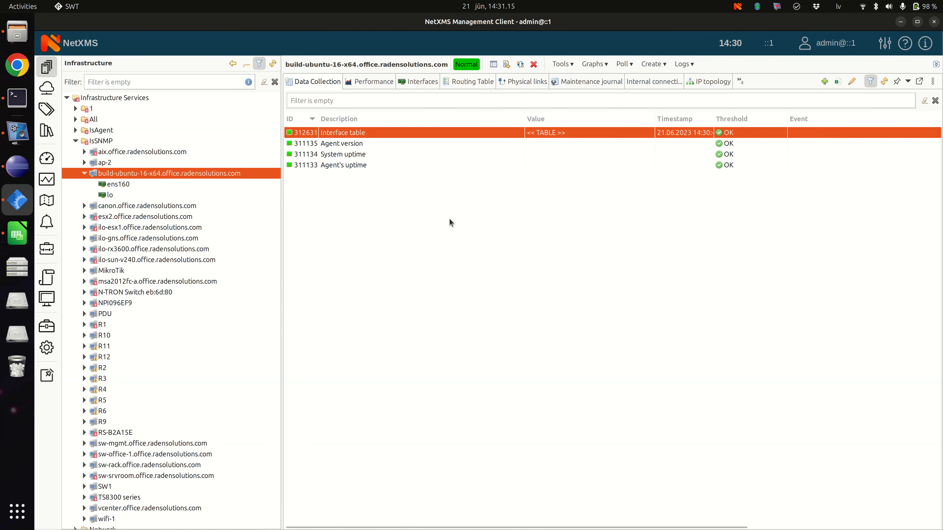
Step: Collapse the build-ubuntu-16-x64 node and show the data collection items of the zev-ThinkPad-P50 node
click(85, 173)
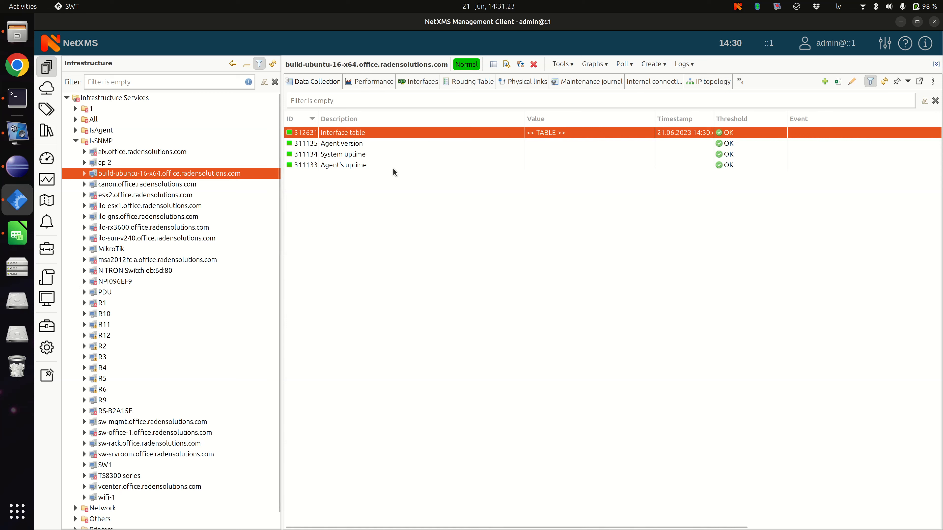
scroll(242, 261, down, 1)
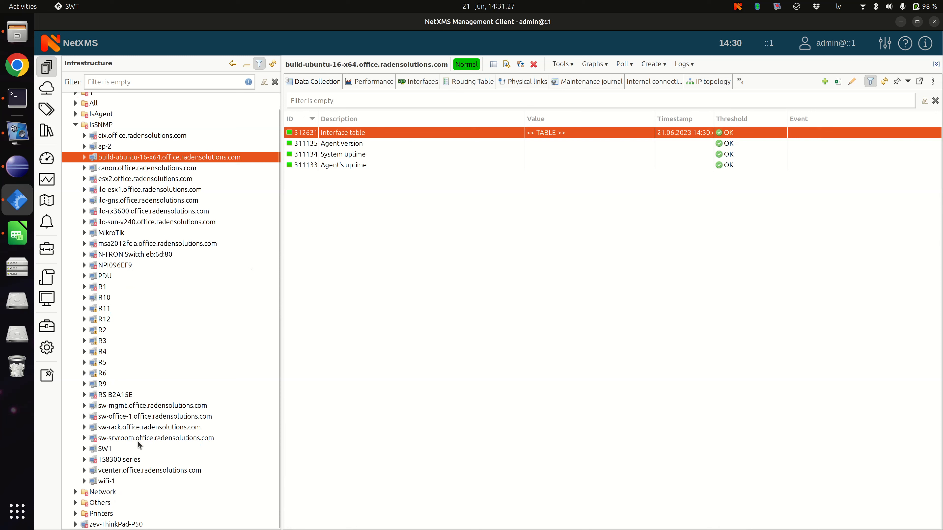
click(130, 524)
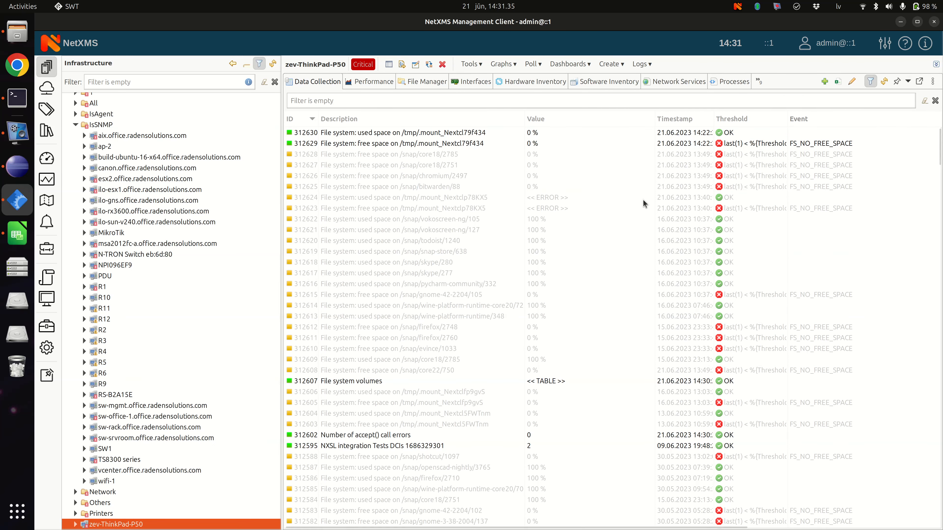
scroll(609, 210, down, 8)
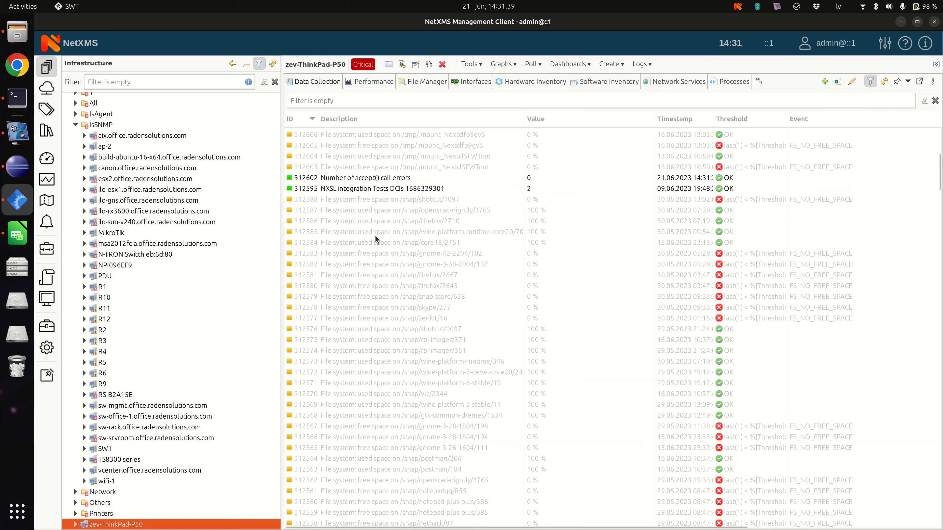
Step: Run a status poll on the zev-ThinkPad-P50 node, check its log, and close it
right_click(113, 525)
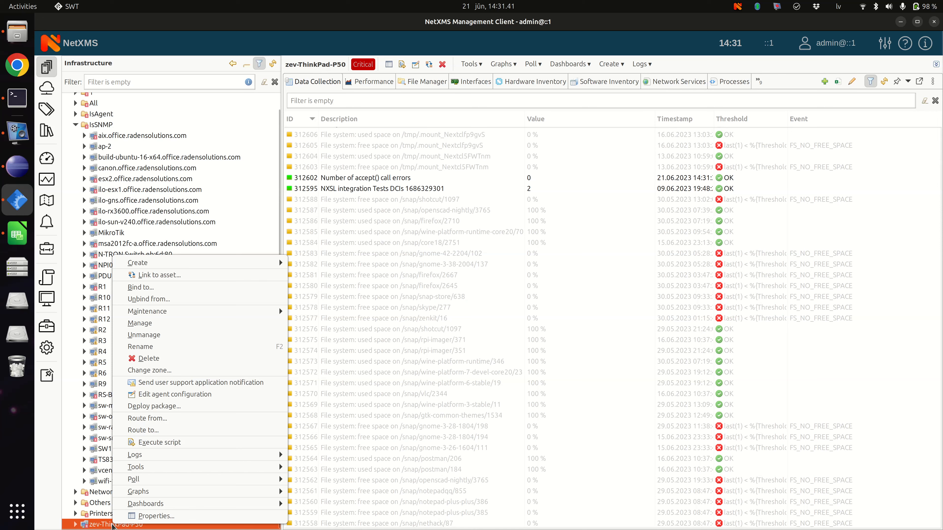
mouse_move(256, 481)
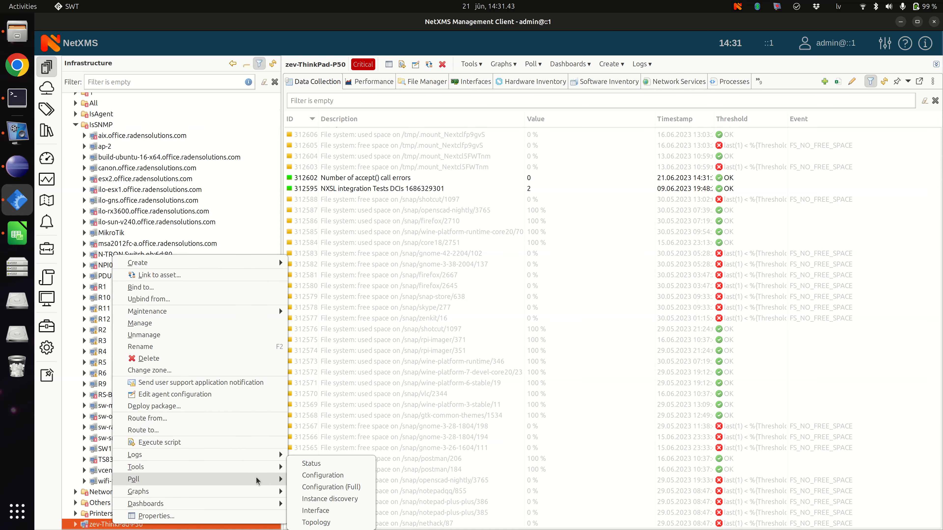
click(312, 463)
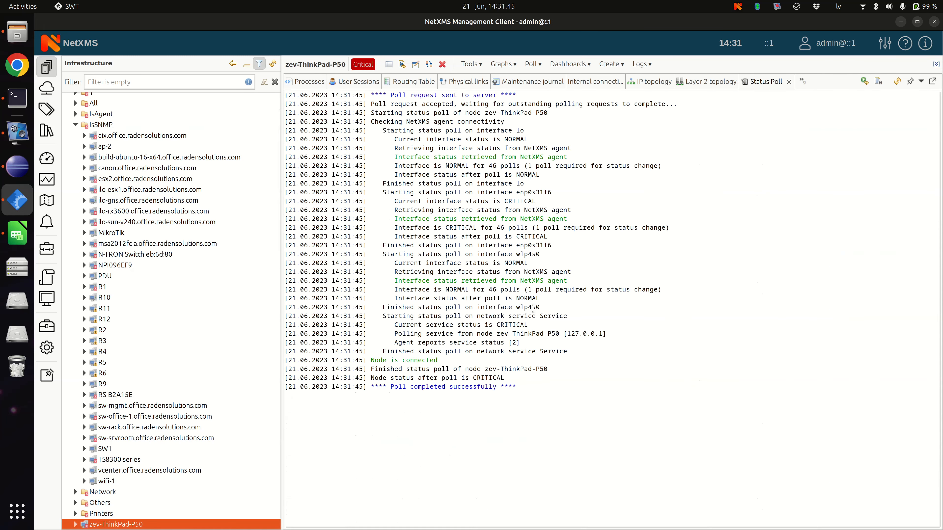
click(788, 82)
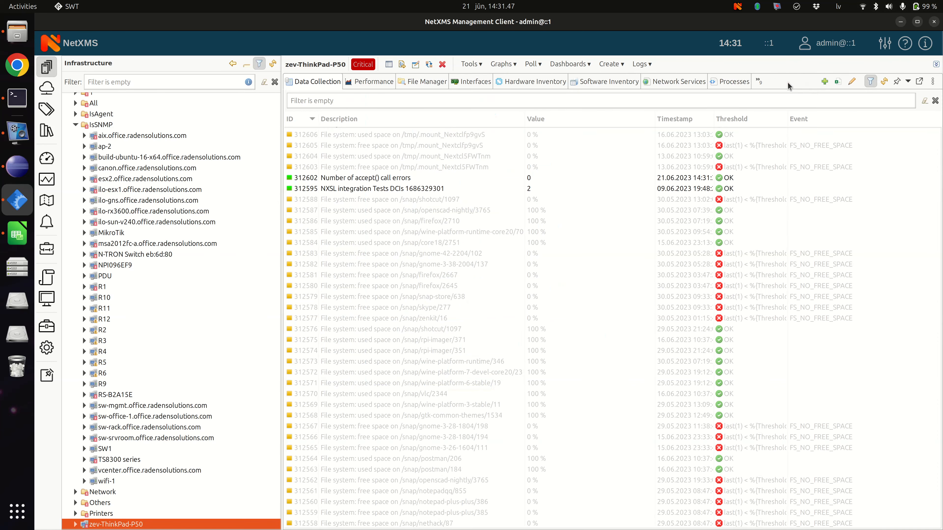
Step: Open the agent configuration of zev-ThinkPad-P50 and examine the command that supplies the testTableExternal external table
right_click(129, 527)
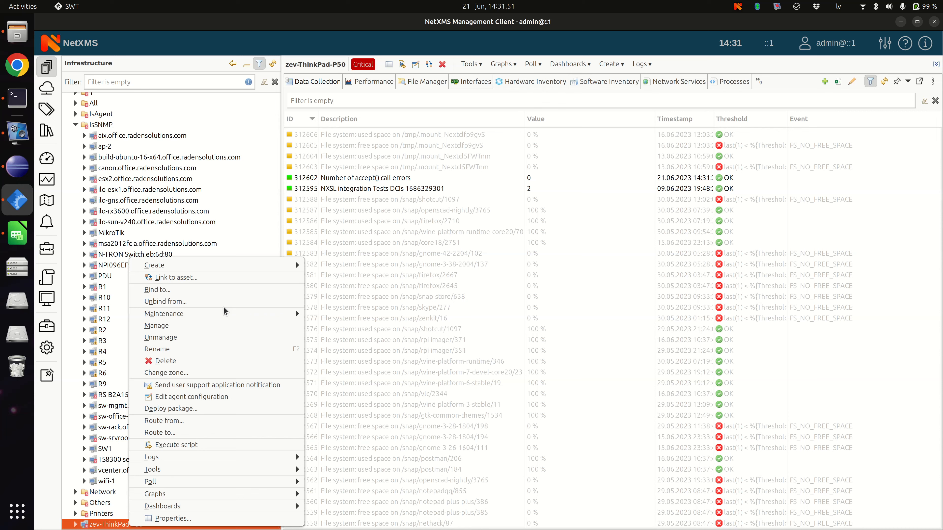
click(229, 396)
scroll(406, 219, down, 8)
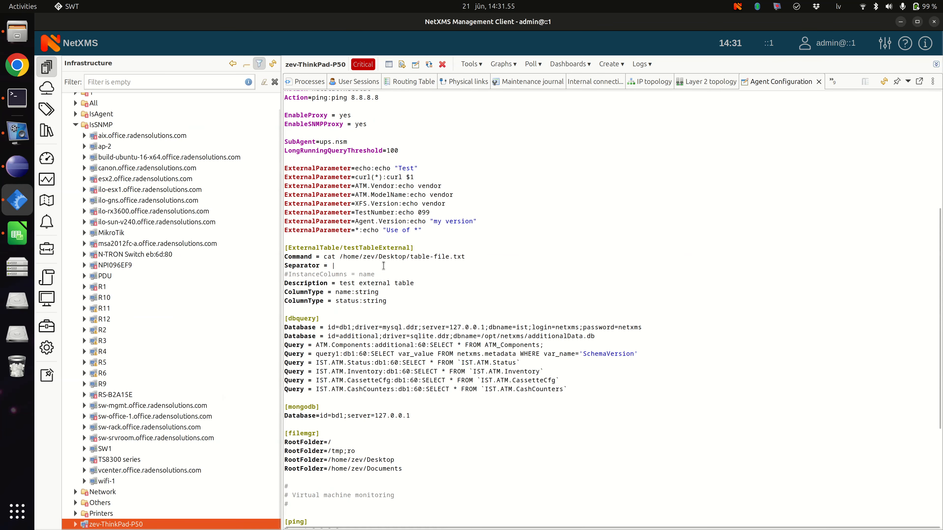
drag(323, 256, 465, 257)
Step: Open table-file.txt from the Desktop folder in Kate, inspect its separated rows, and return to the NetXMS agent configuration
click(17, 32)
double_click(678, 81)
click(720, 42)
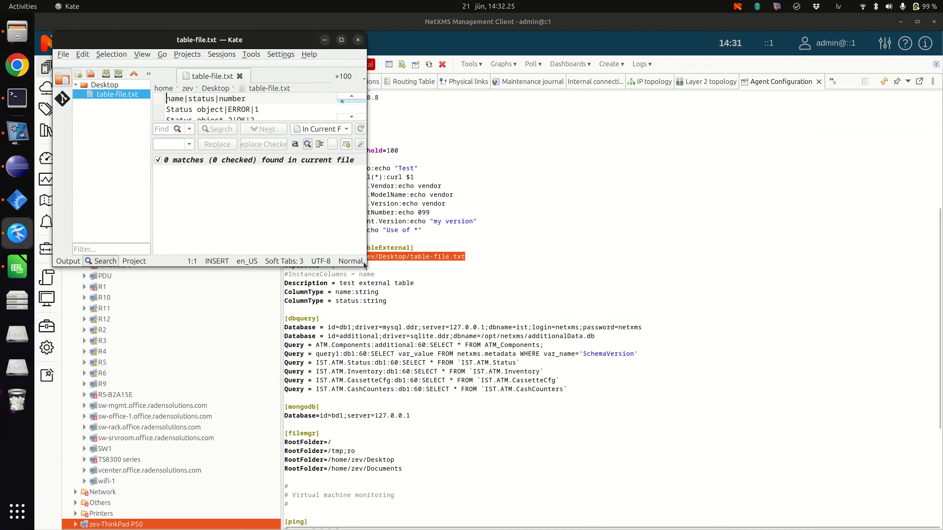
click(531, 40)
Step: Comment out the name and status ColumnType lines of the testTableExternal section and save the agent configuration
text(#)
key(Down)
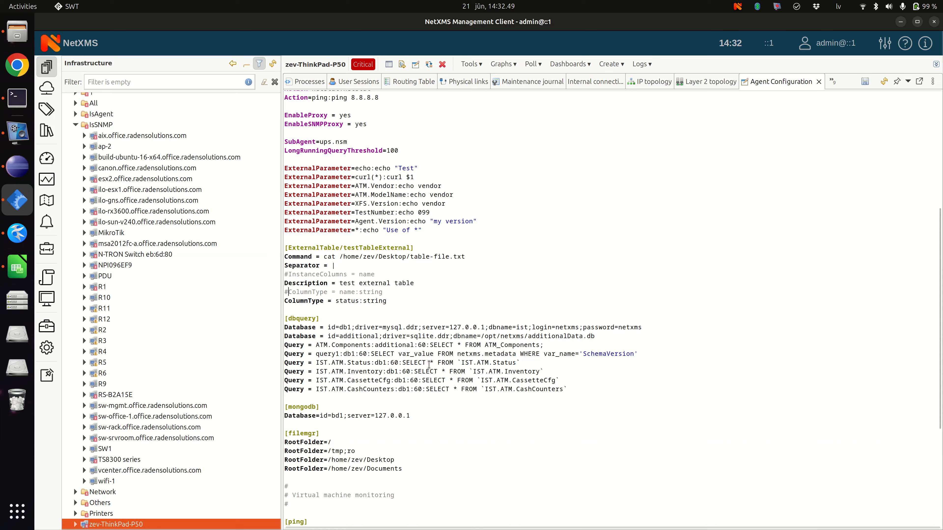
text(#)
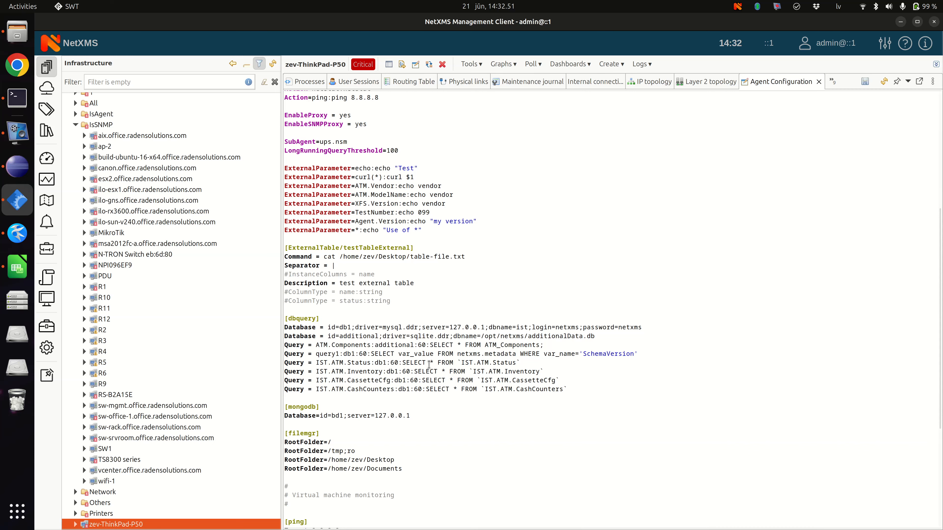
key(ctrl+s)
Step: Poll the status of zev-ThinkPad-P50 to check the agent connection after saving, and close the poll log
right_click(160, 524)
mouse_move(308, 481)
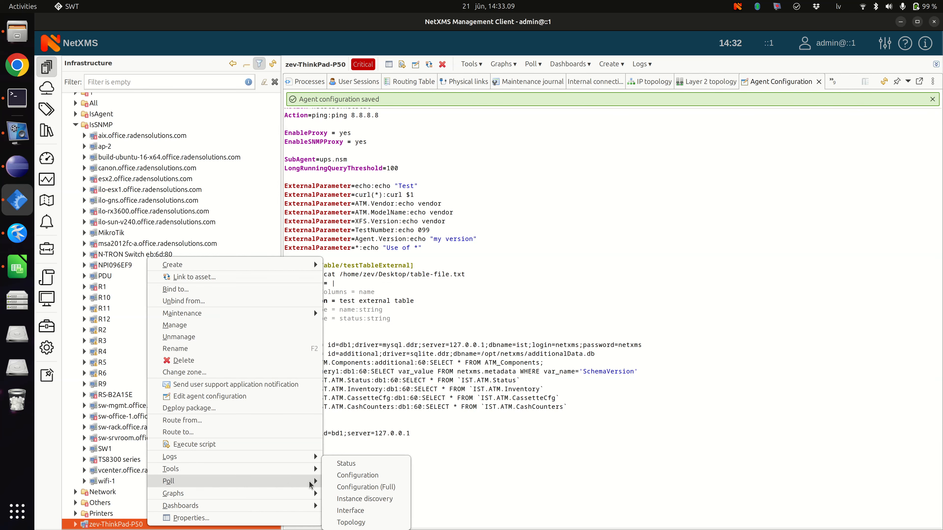
click(356, 465)
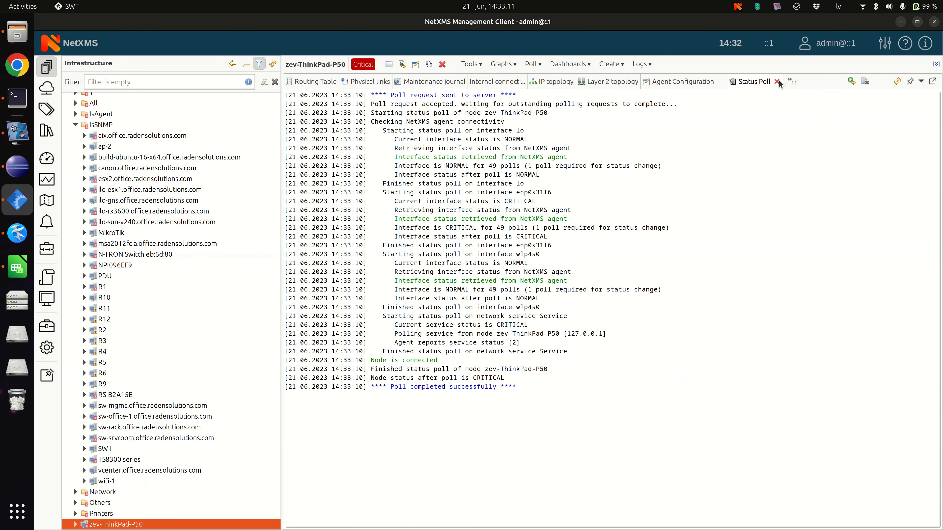
click(776, 82)
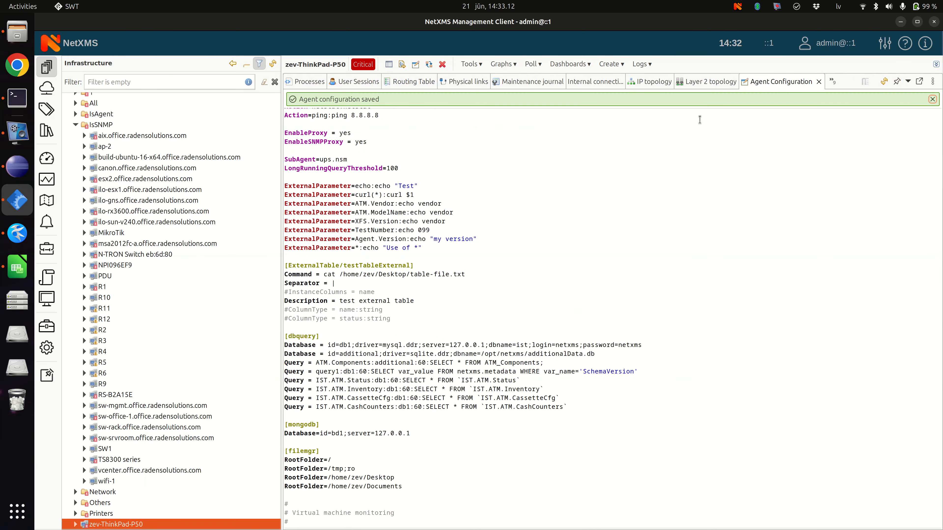
Step: Check the external table's name in the agent configuration and filter the node's data collection items by "test"
double_click(369, 266)
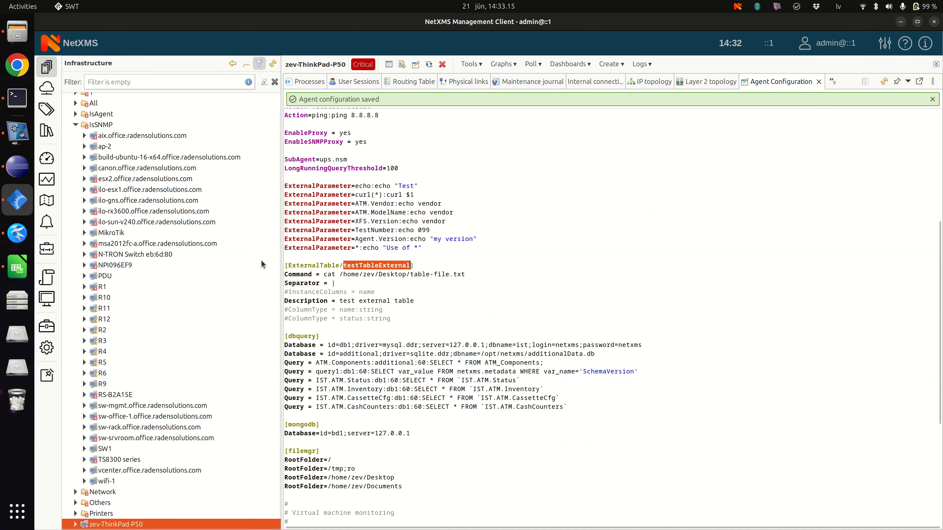
click(834, 83)
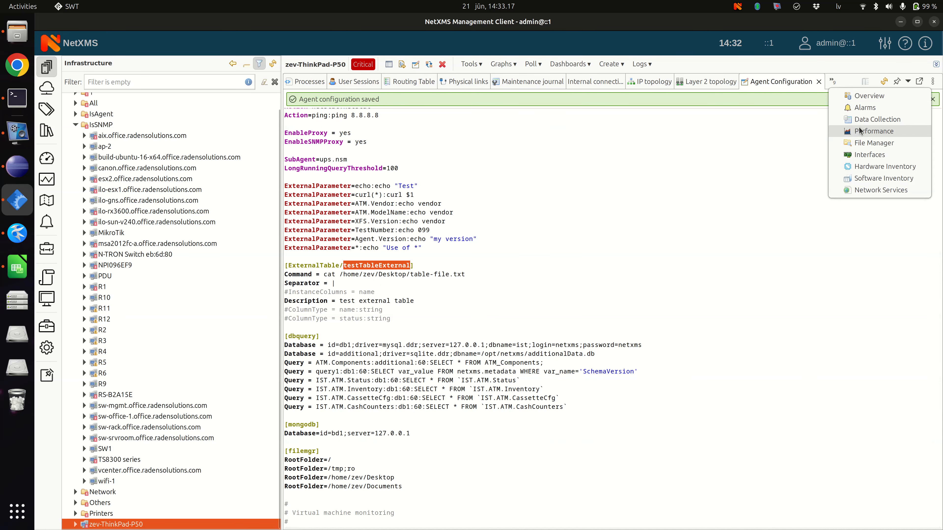
click(859, 117)
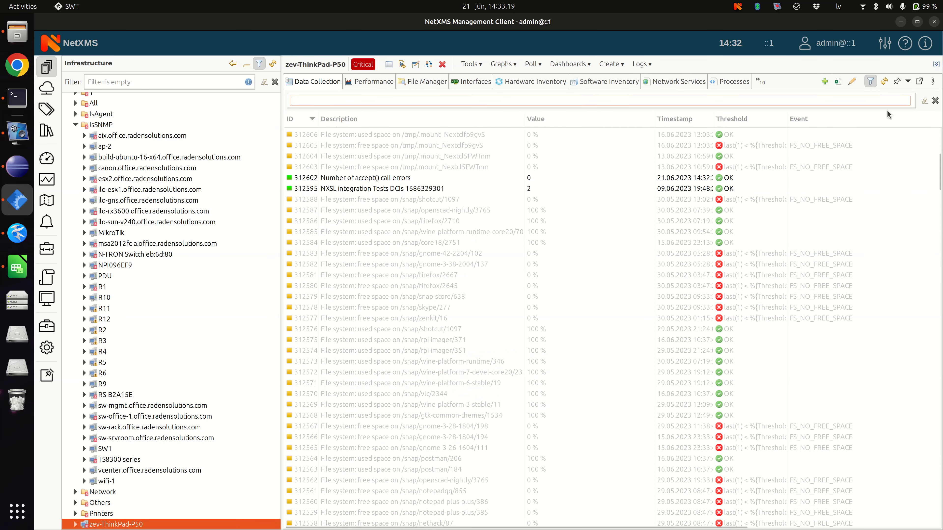
text(test)
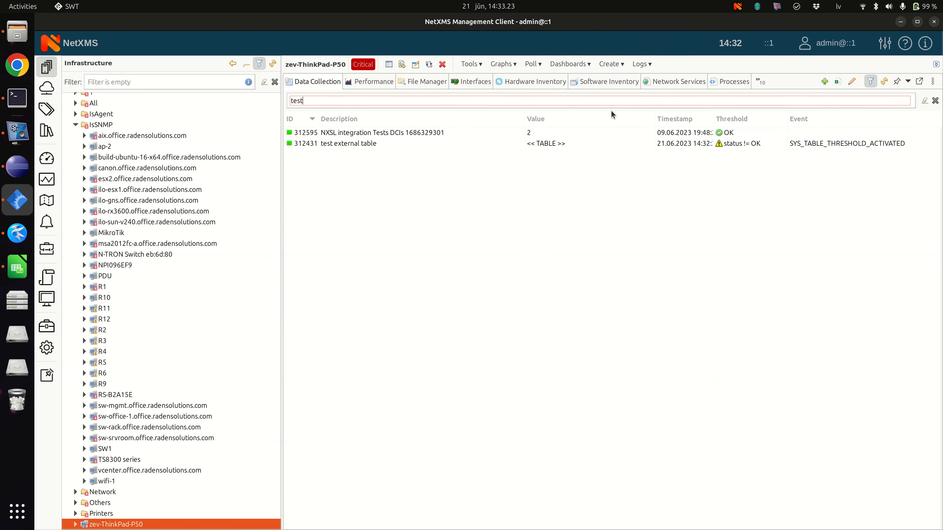
click(431, 144)
right_click(467, 144)
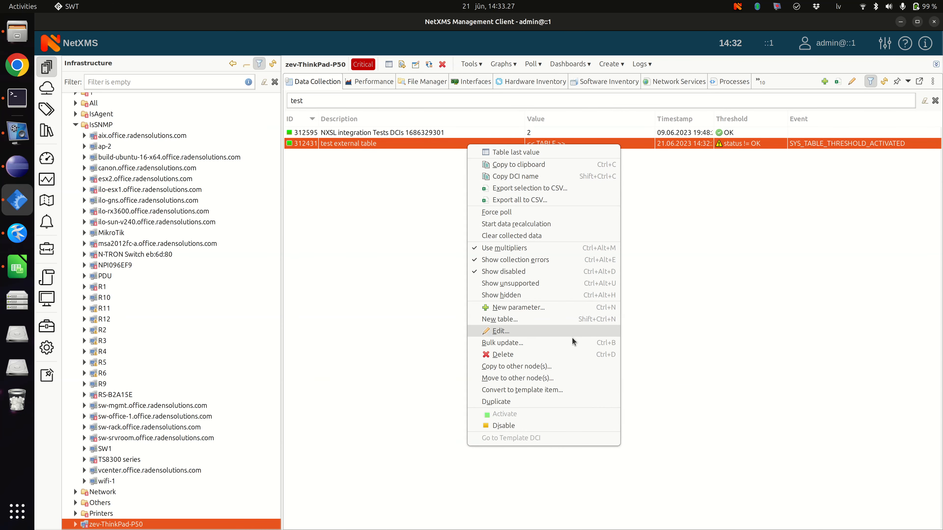
click(571, 354)
click(528, 273)
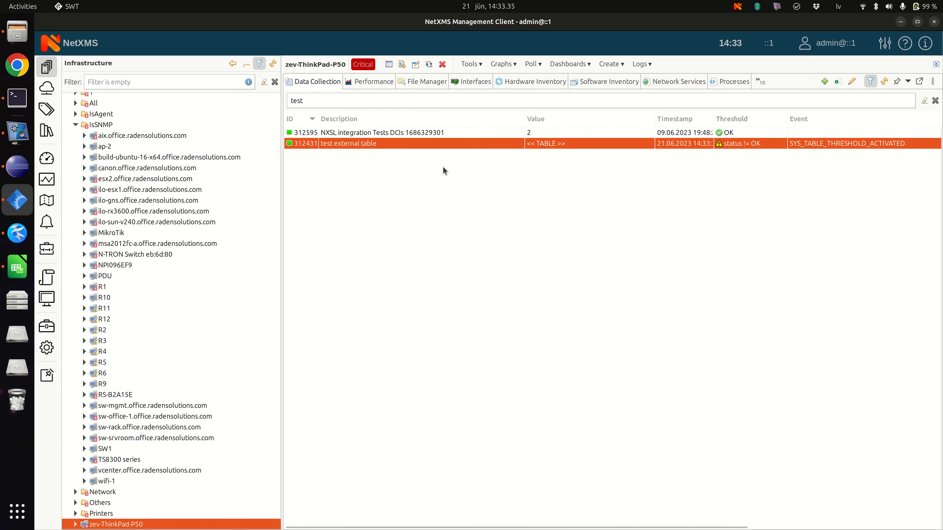
Step: Create a new table data collection item with origin NetXMS Agent and the agent's testTableExternal table as its metric
right_click(447, 177)
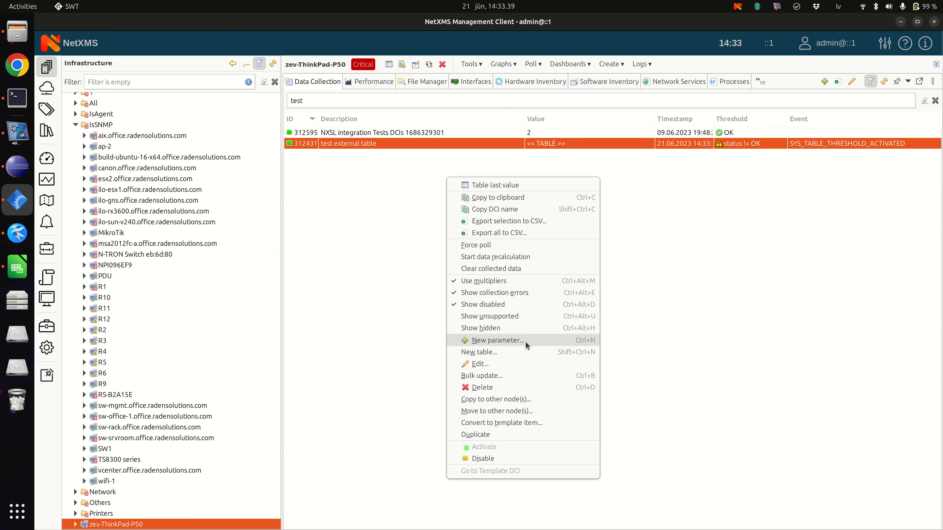
click(524, 351)
click(250, 121)
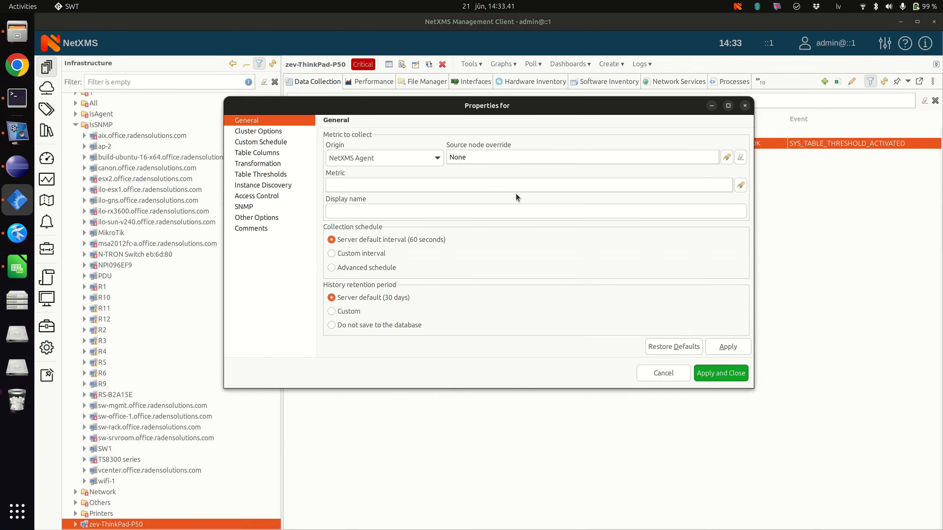
click(414, 162)
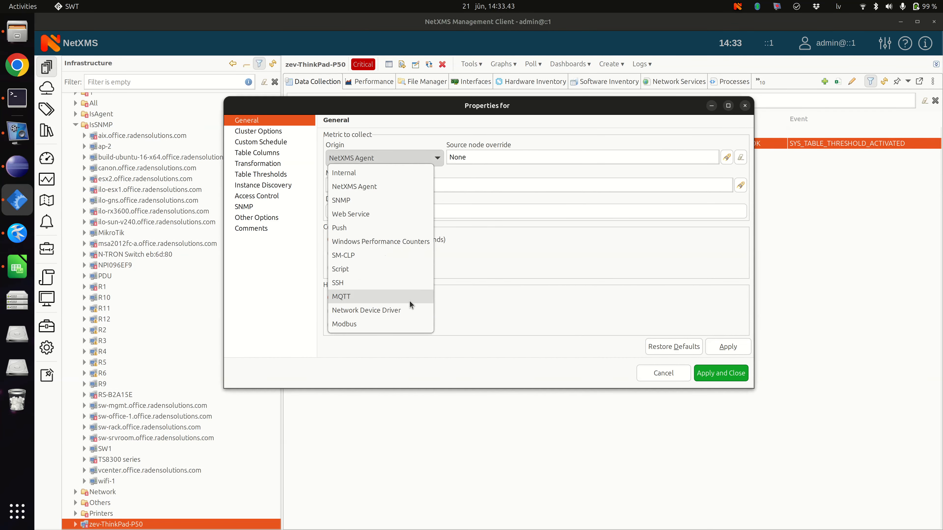
click(375, 186)
click(740, 186)
click(208, 51)
text(test)
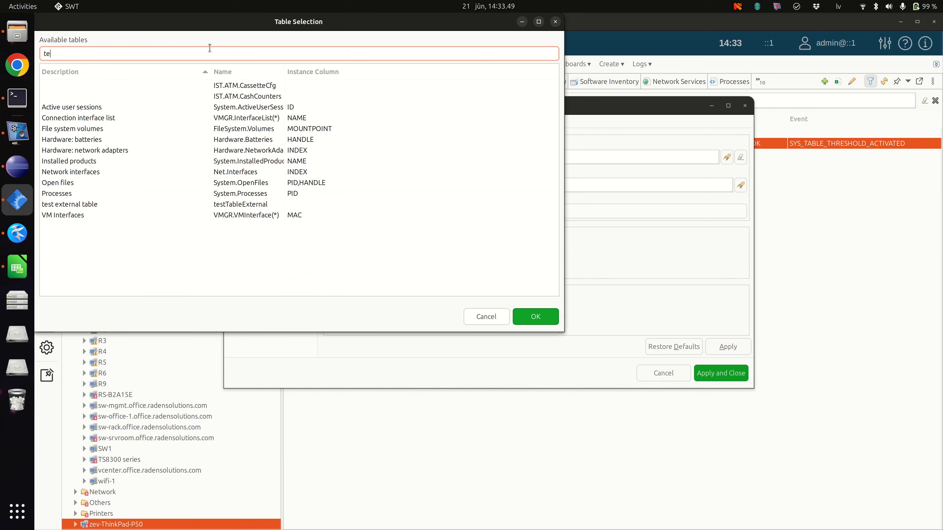
click(134, 86)
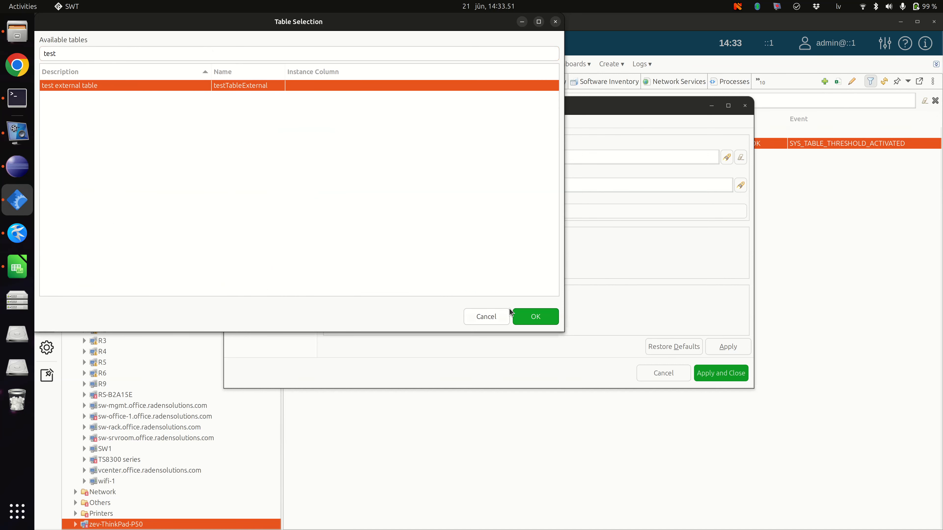
click(524, 319)
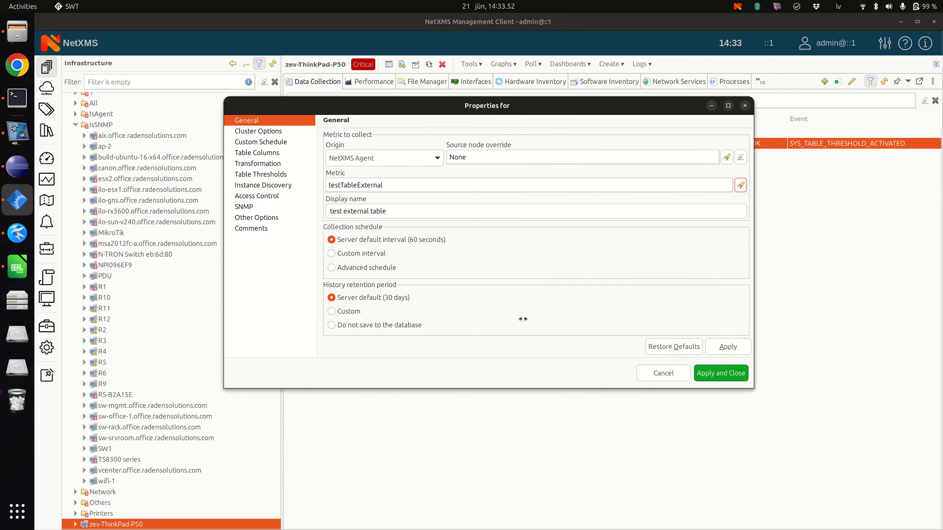
Step: Try to query the new table's column definitions from the agent, and save the test external table item
click(262, 153)
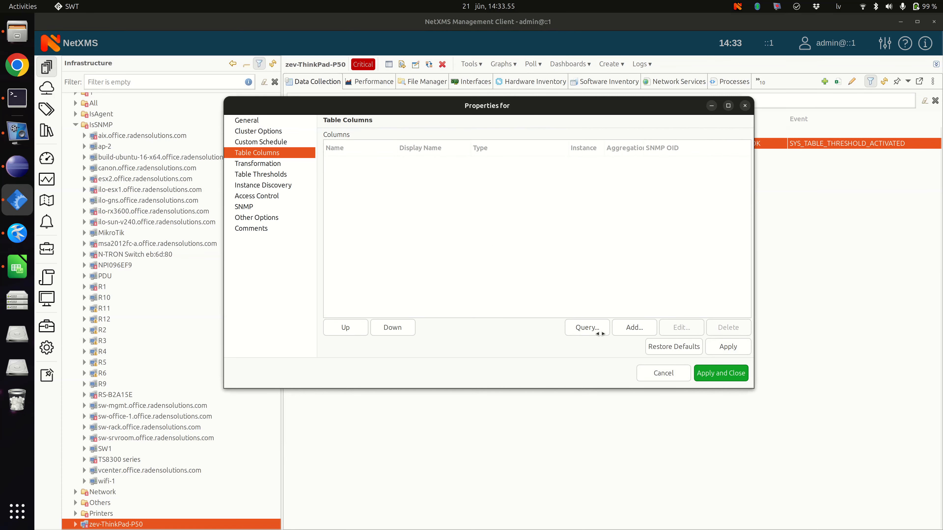
click(586, 327)
click(572, 253)
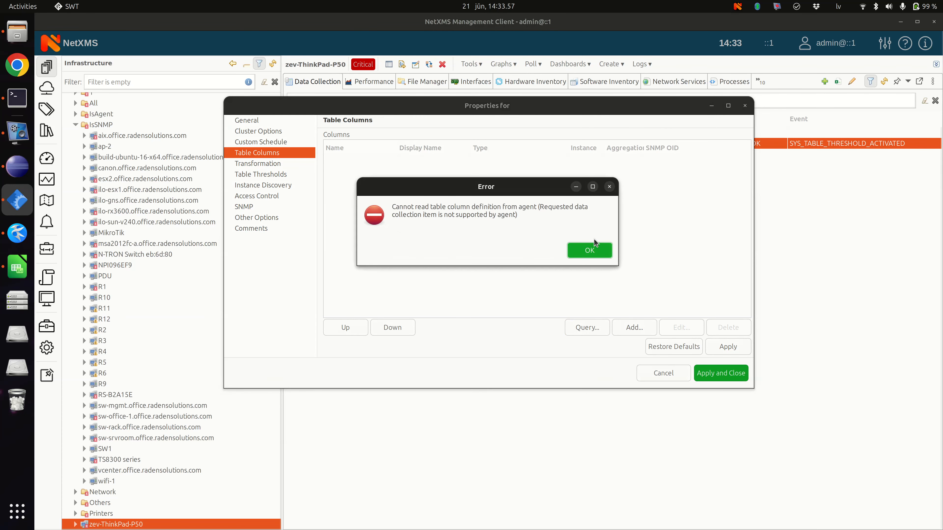
click(582, 250)
click(721, 373)
Step: View the last values of the newly created test external table, inspect its rows, and close the view
click(402, 133)
right_click(402, 133)
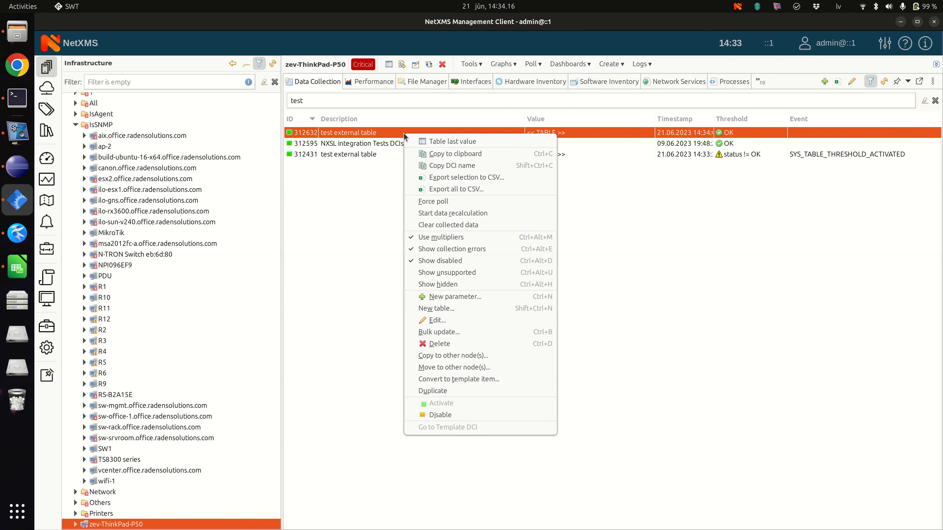
click(430, 142)
click(322, 135)
click(361, 156)
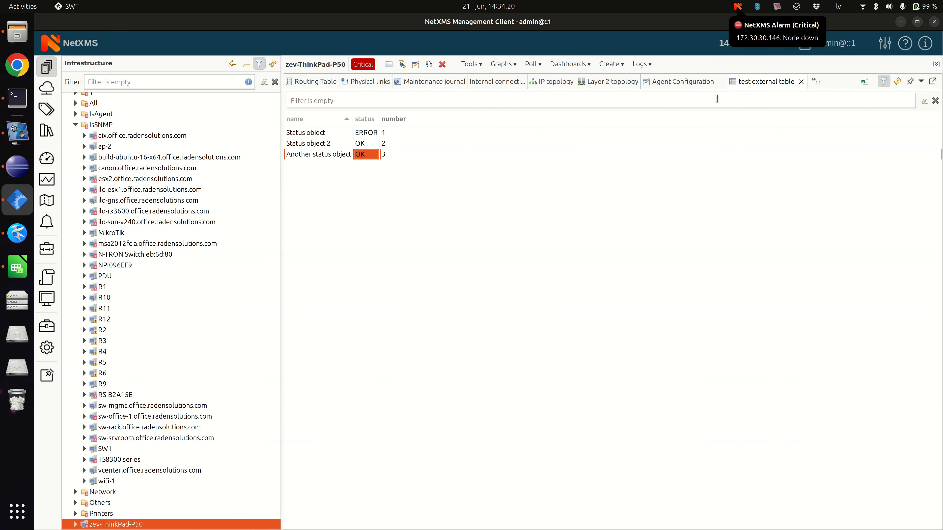
click(801, 82)
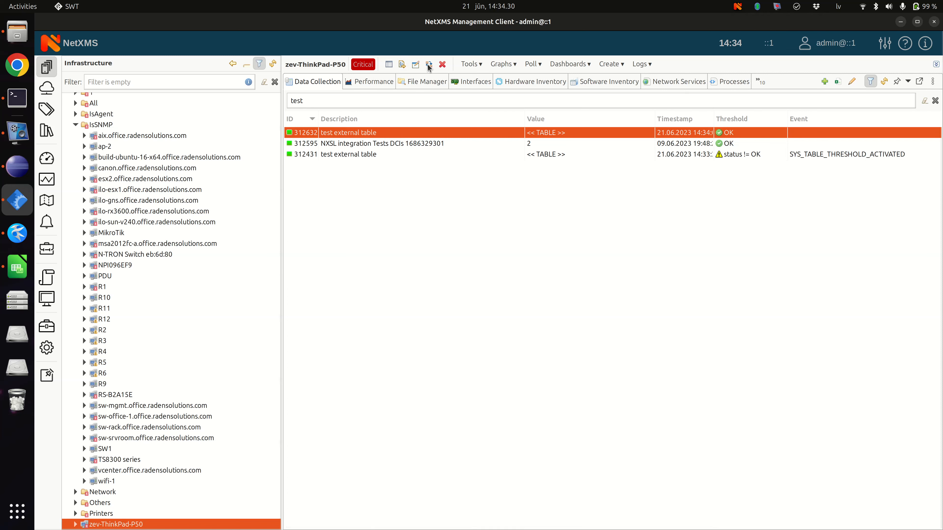
Step: Enable the commented-out name and status ColumnType string definitions of testTableExternal in the agent configuration and save it
click(416, 64)
scroll(347, 229, down, 15)
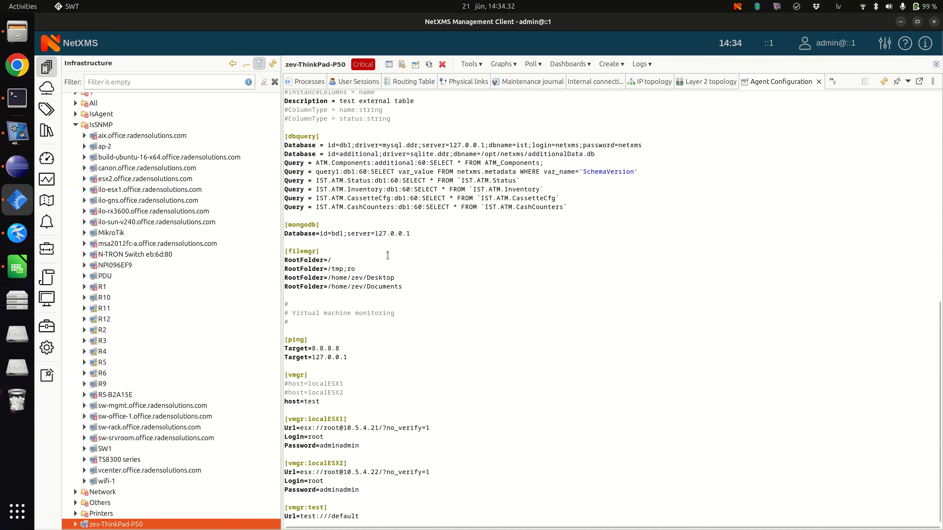
scroll(347, 230, up, 5)
click(289, 247)
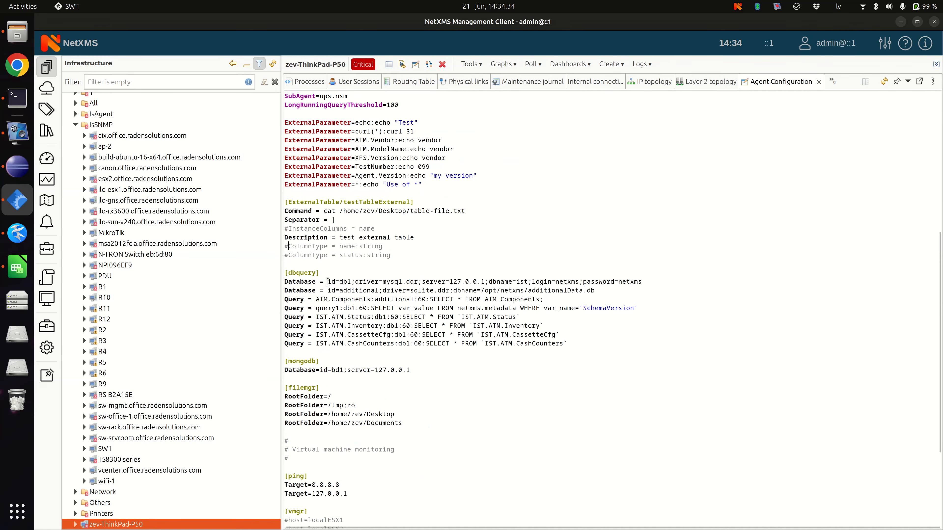
key(BackSpace)
key(Down)
key(Delete)
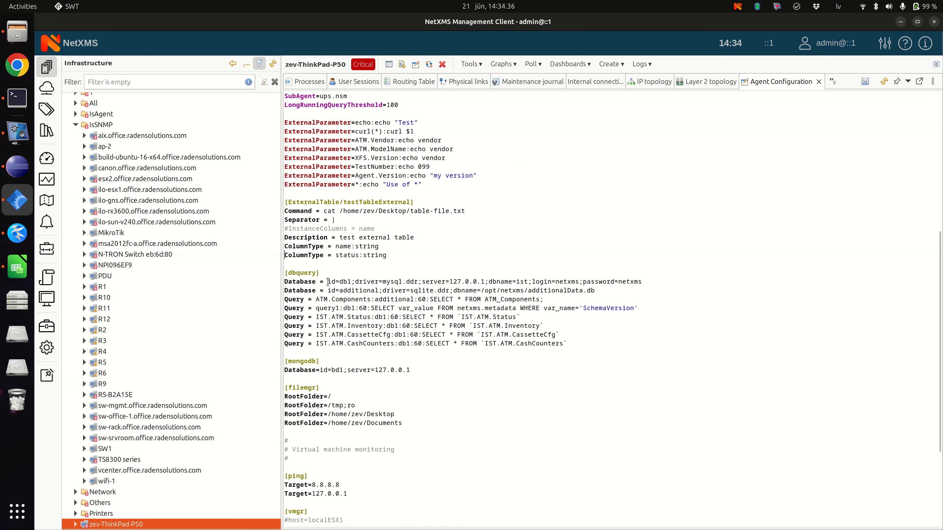
key(ctrl+s)
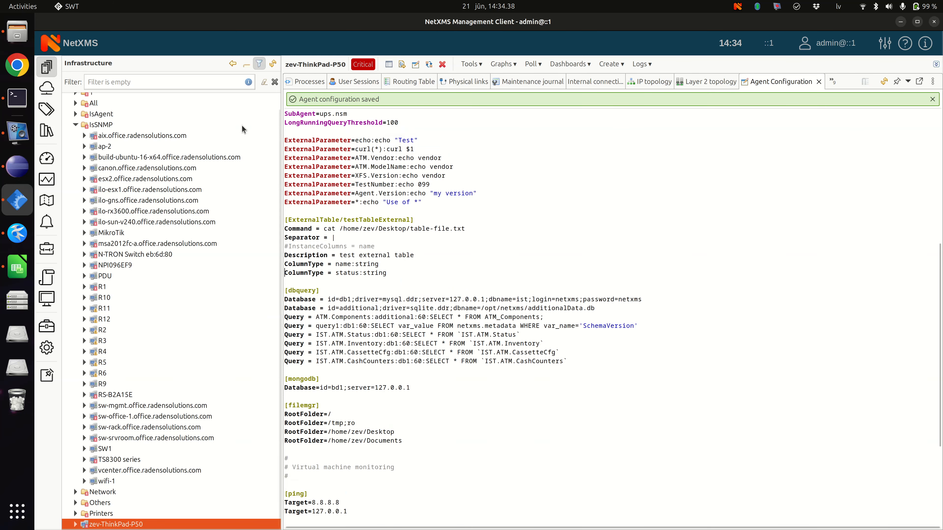
Step: Switch to the terminal to restart the agent, and close the agent configuration editor
click(17, 97)
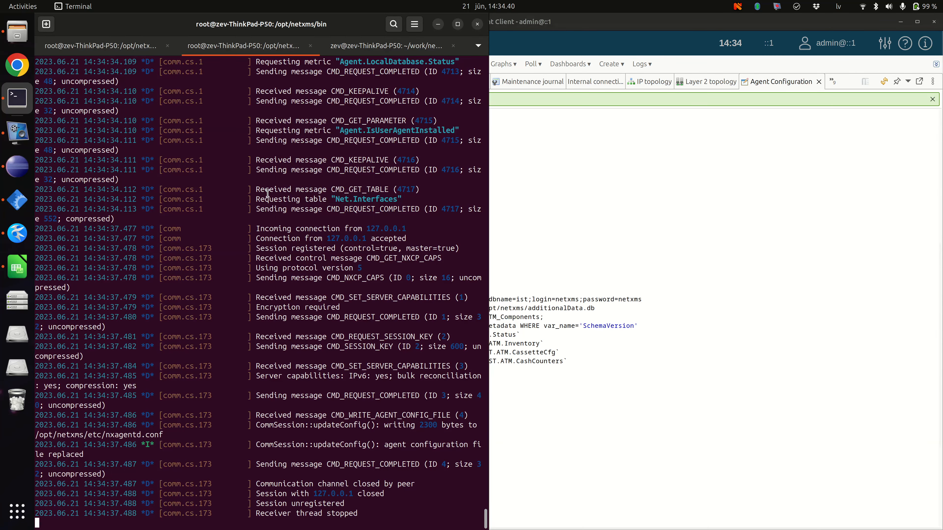
key(ctrl+c)
click(819, 82)
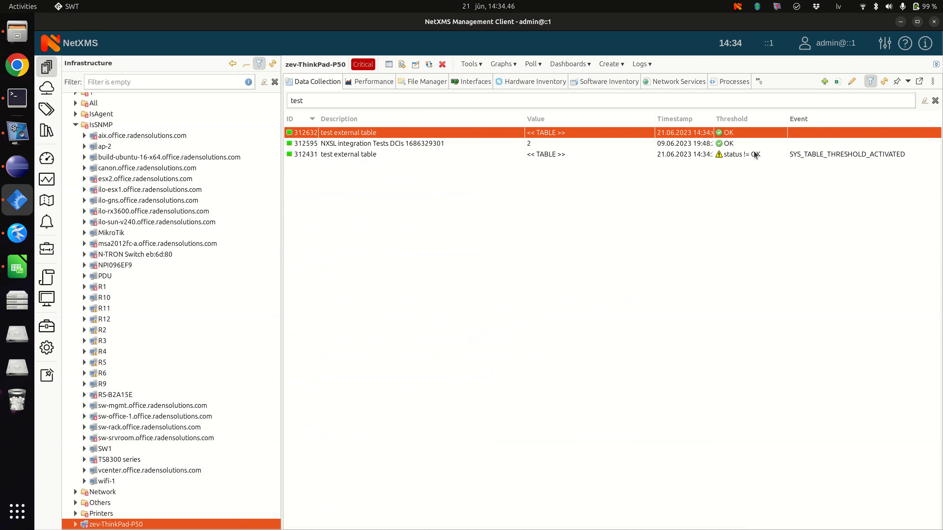
Step: Run a status poll on the zev-ThinkPad-P50 node and close the poll results
right_click(142, 525)
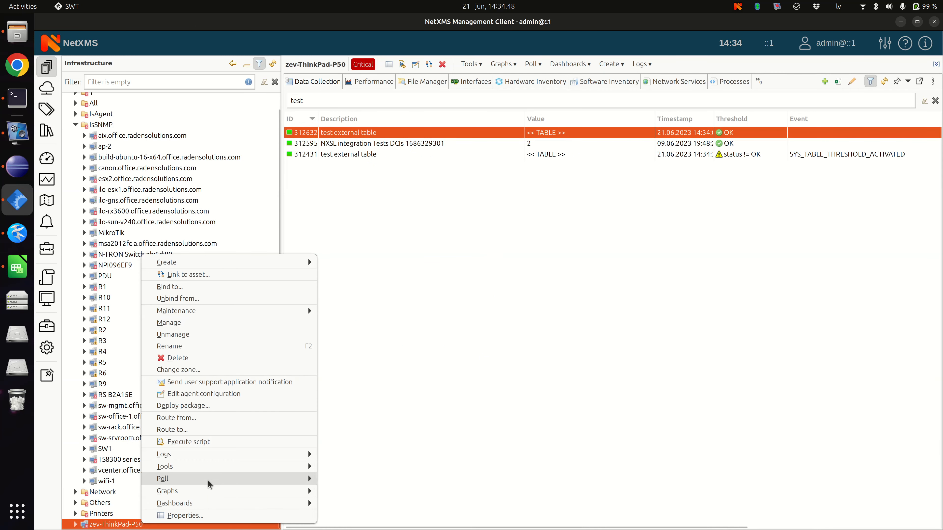
mouse_move(223, 479)
click(334, 466)
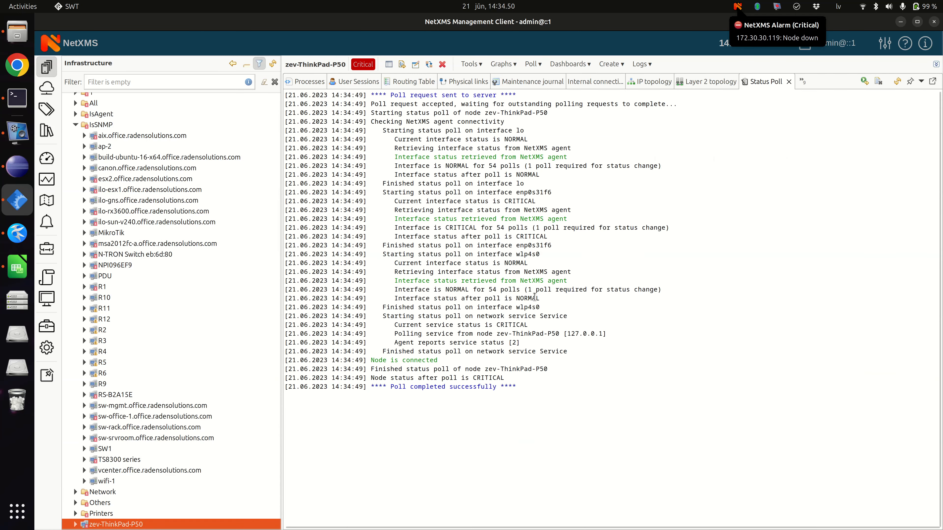
click(789, 82)
Step: View the last values of the test external table with its name, status and number columns, and close the view
click(471, 64)
click(489, 142)
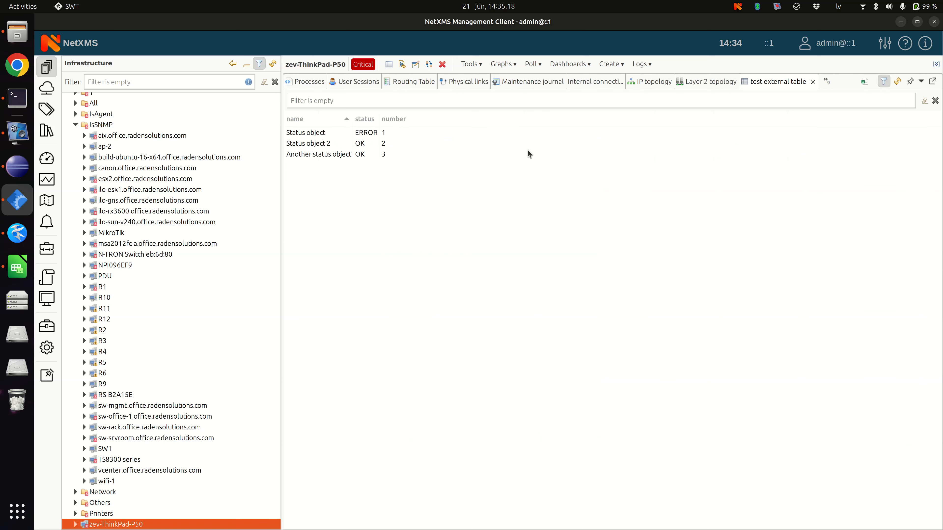
click(812, 82)
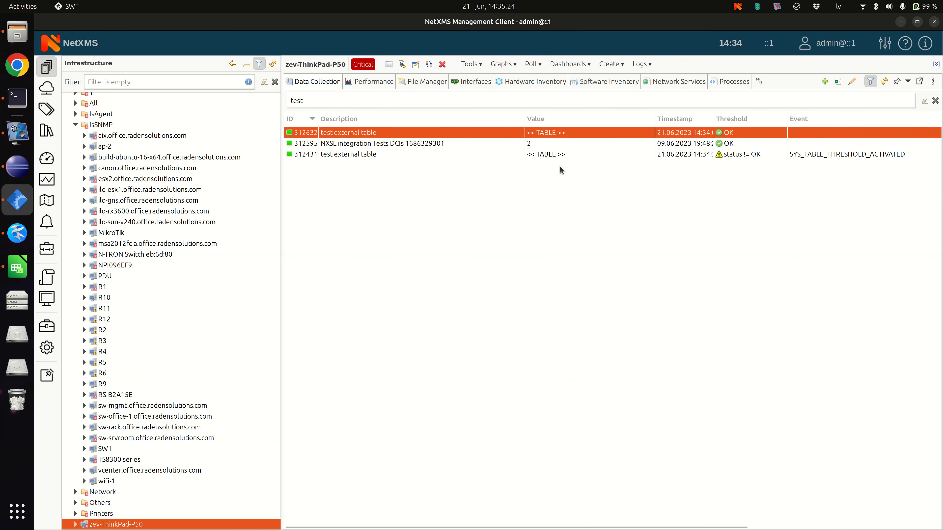
Step: Delete the older test external table item that has the status != OK threshold
right_click(550, 152)
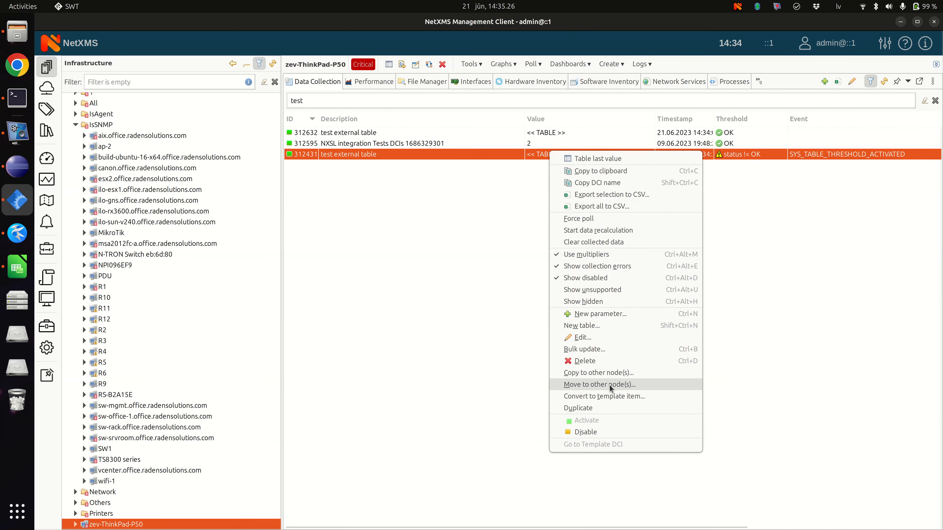
click(607, 362)
click(578, 274)
Step: Start a new table threshold with one condition group in the remaining test external table item's properties
right_click(538, 133)
click(586, 316)
click(260, 174)
click(634, 303)
click(336, 134)
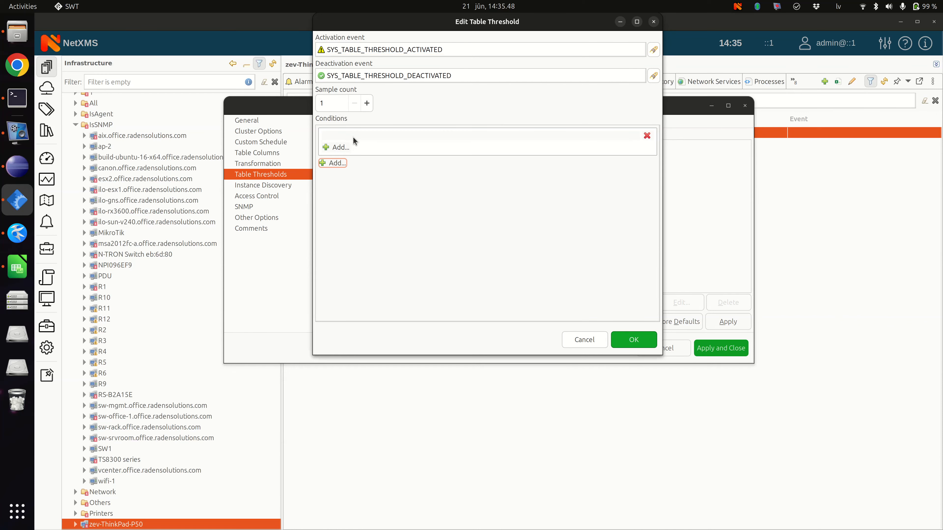
Step: Add the condition that status is not equal to OK, confirm the threshold, and save the item's properties
click(351, 147)
click(411, 140)
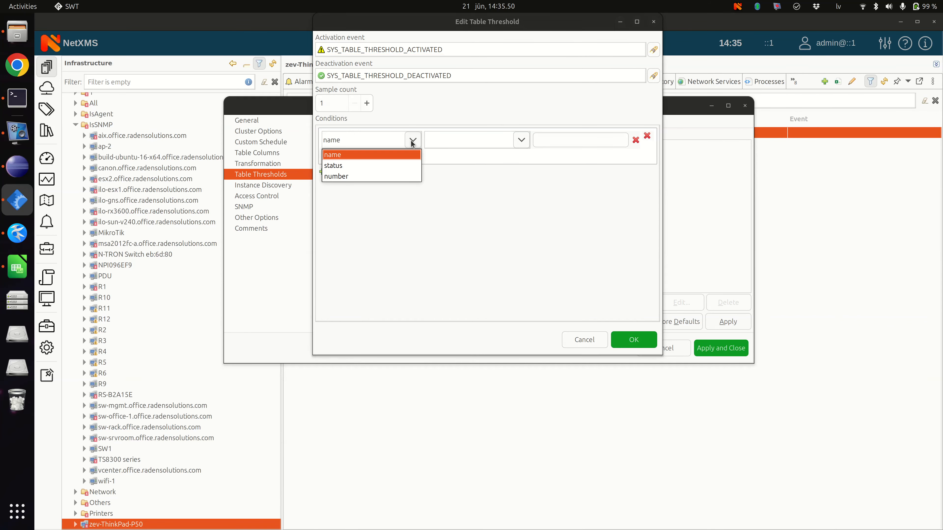
click(345, 166)
click(522, 139)
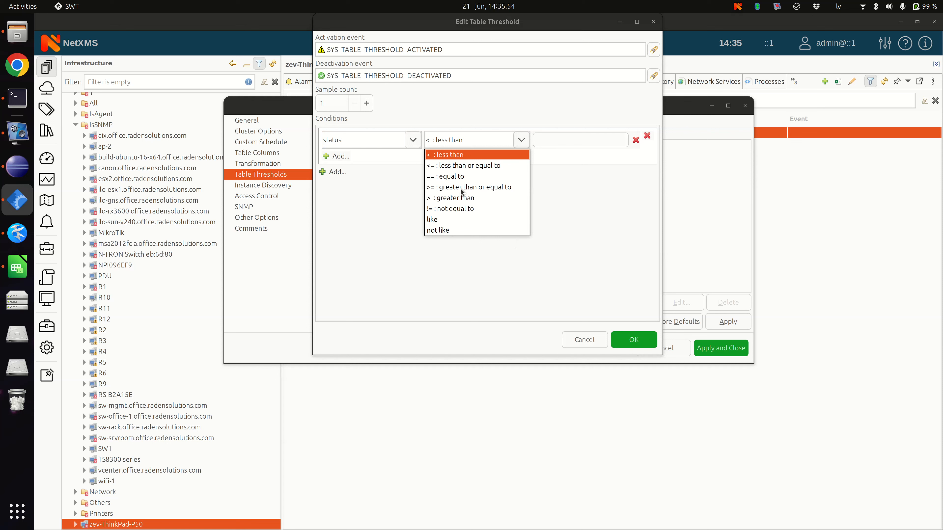
click(447, 210)
click(543, 136)
text(ON)
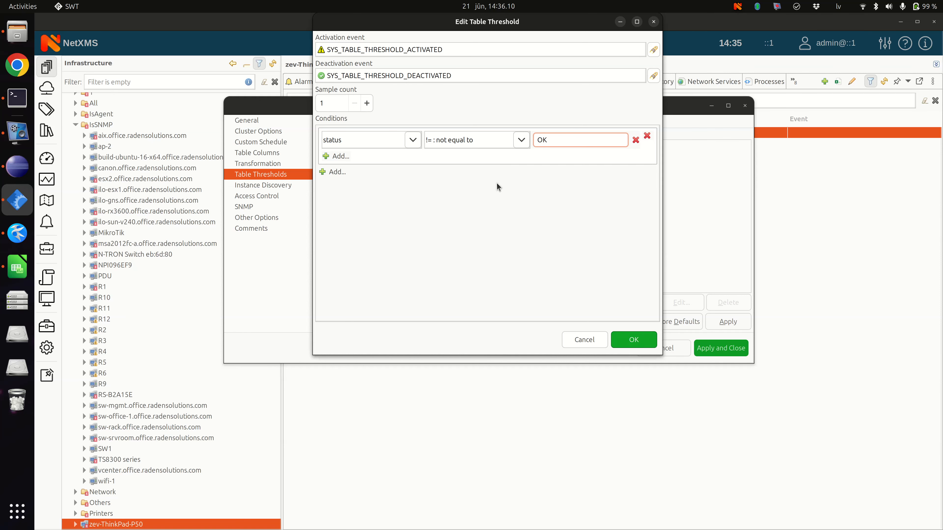
click(642, 342)
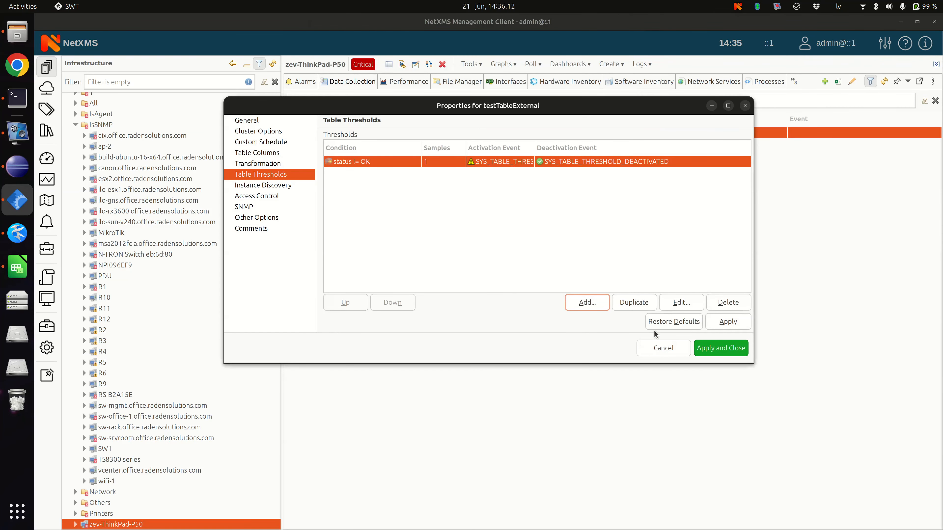
click(721, 348)
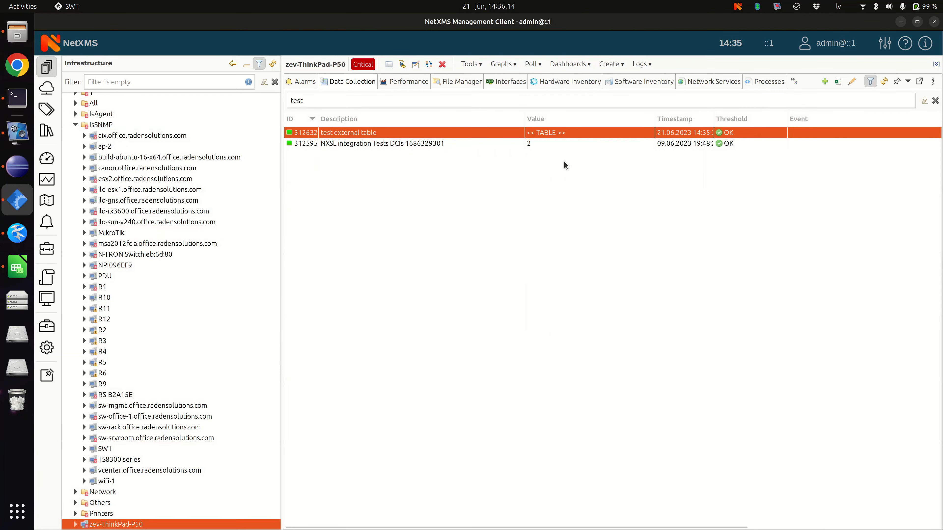
Step: Force a poll of the test external table item and inspect the threshold alarm in the node's alarm list
right_click(475, 134)
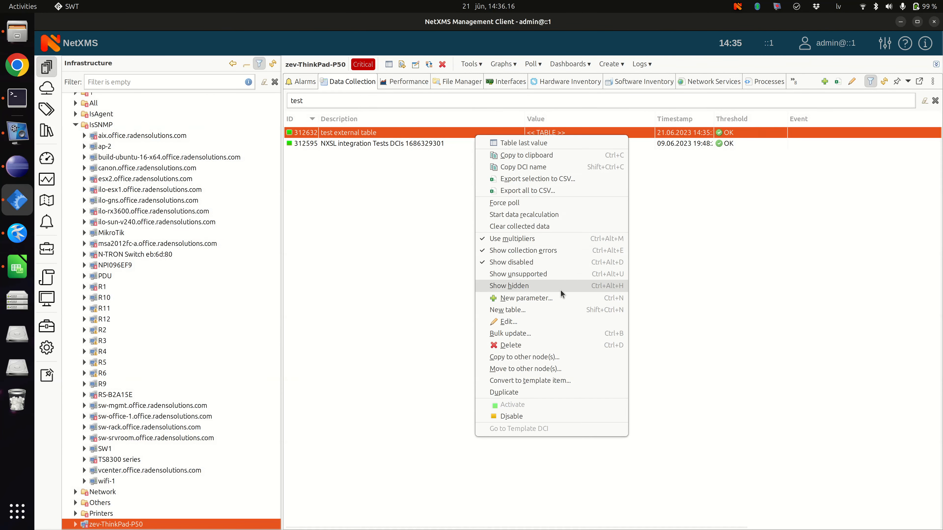
click(548, 206)
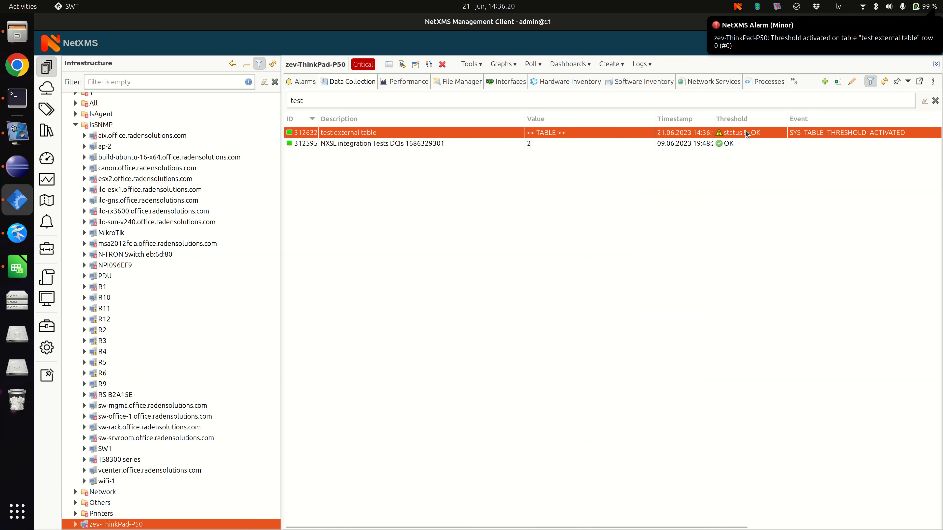
click(303, 85)
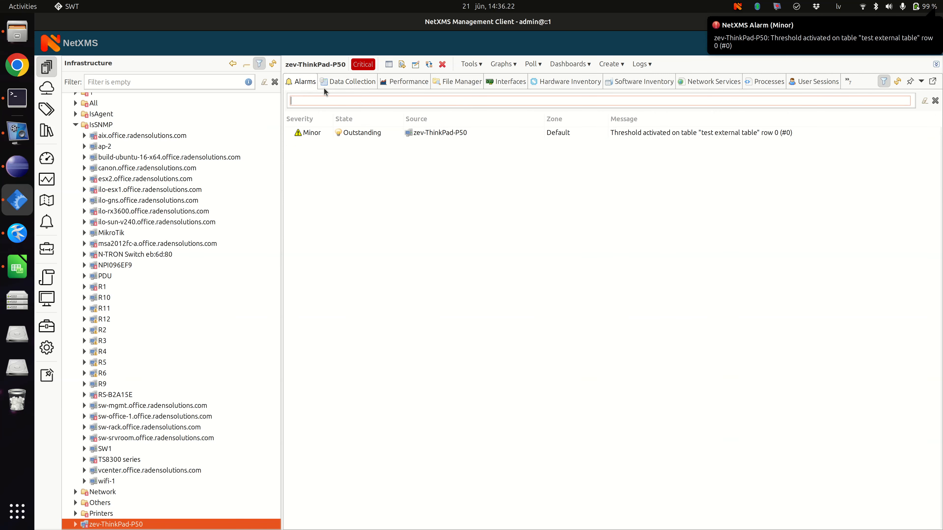
click(677, 134)
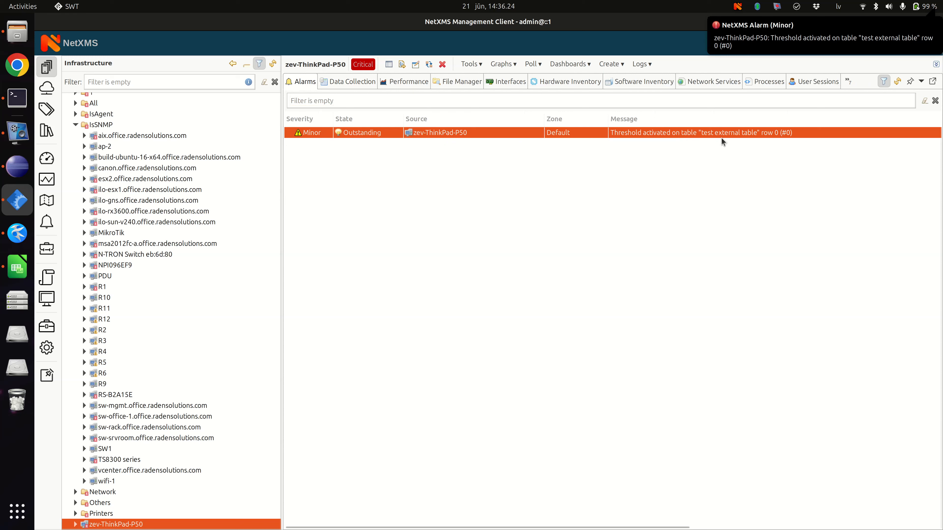
Step: View the test external table's last values, examine the Status object row that has status ERROR, and close the view
click(345, 82)
double_click(407, 133)
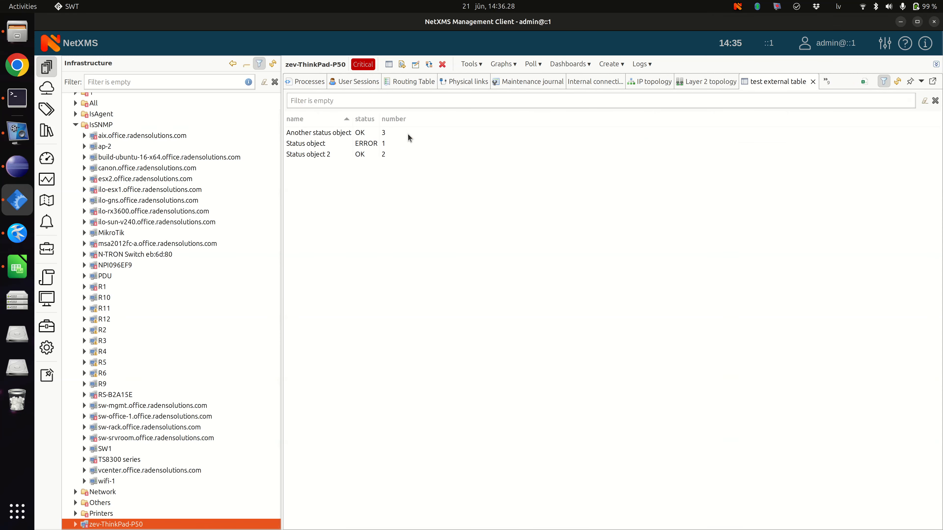
click(368, 143)
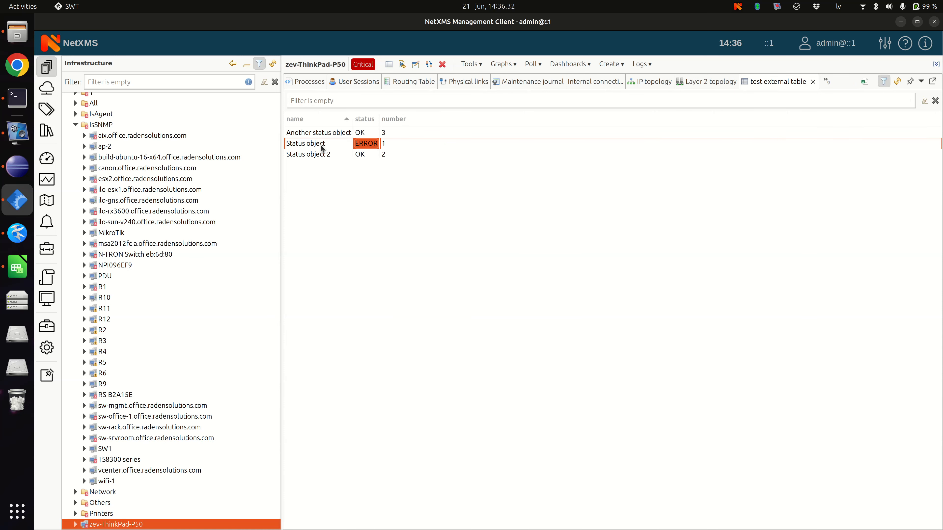
click(387, 143)
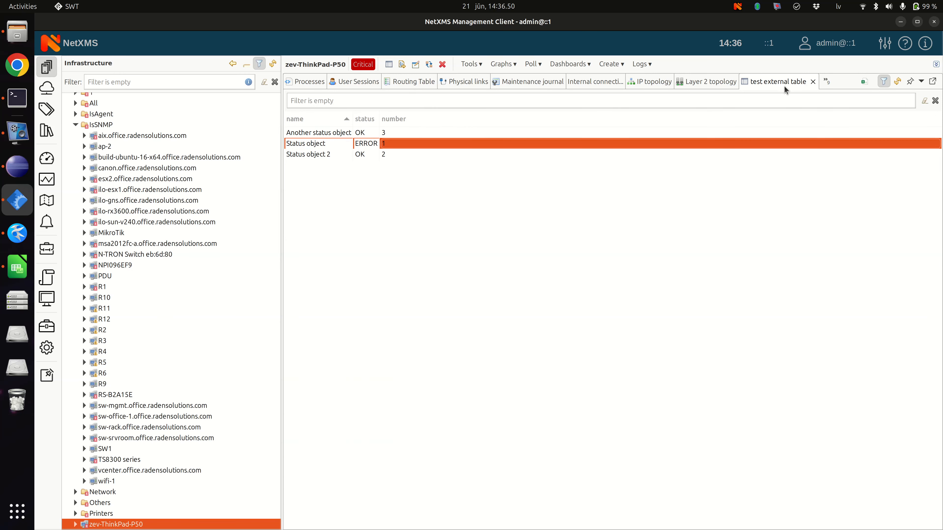
click(812, 82)
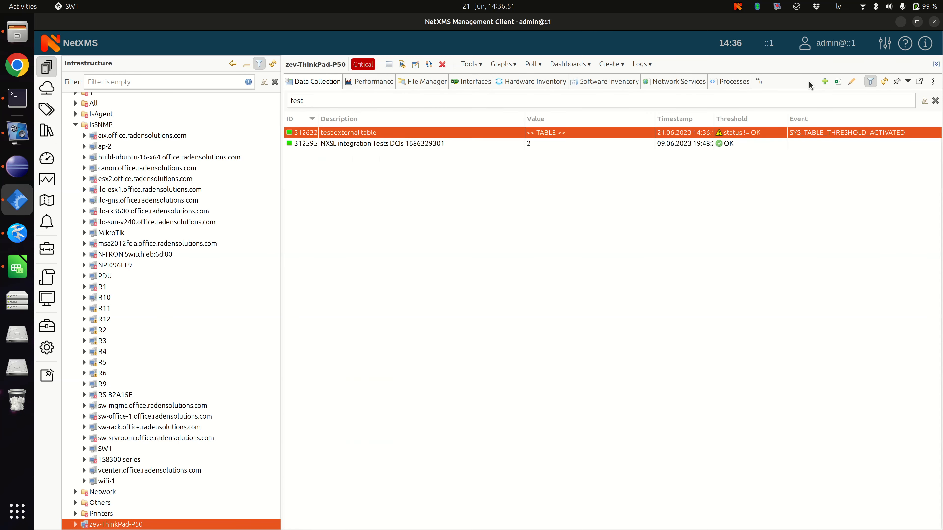
Step: Open the details of the node's threshold alarm, examine which table row its message names, and close the details
click(761, 81)
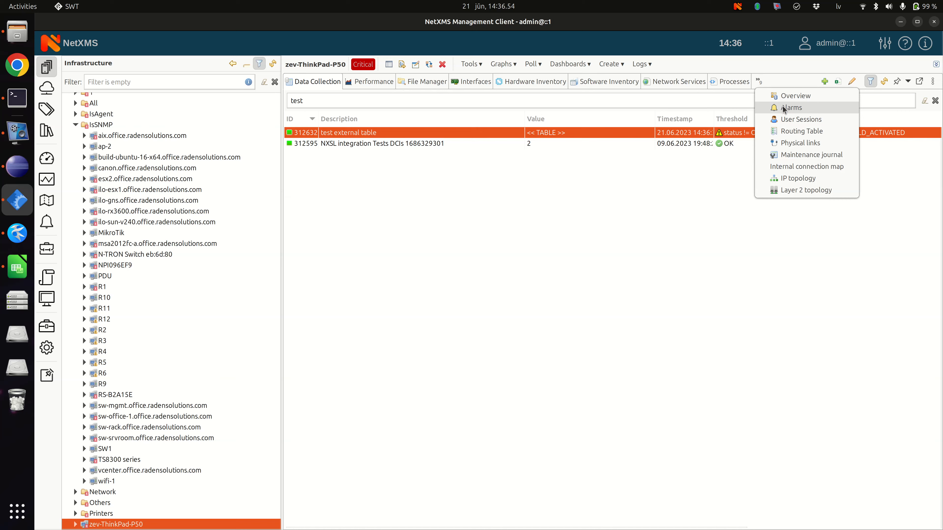
click(802, 108)
double_click(663, 136)
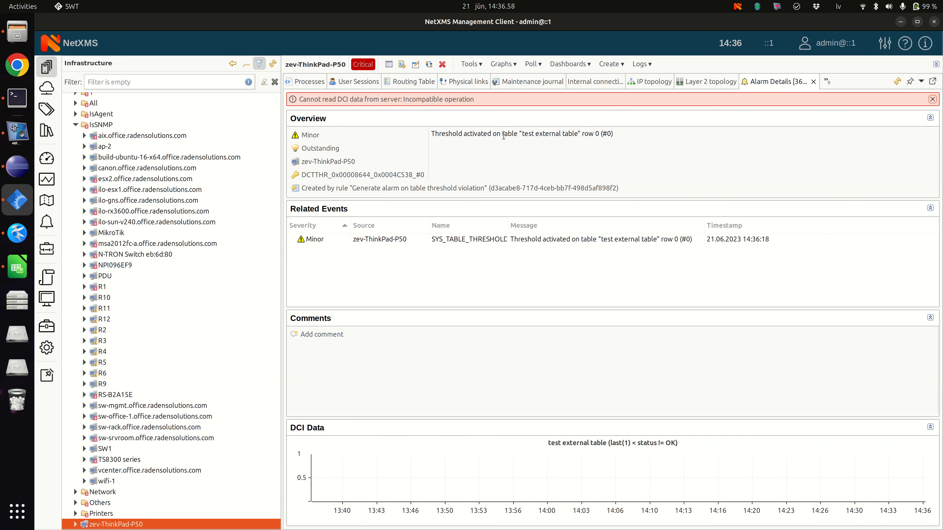
drag(535, 135, 625, 135)
click(585, 134)
click(625, 135)
click(813, 81)
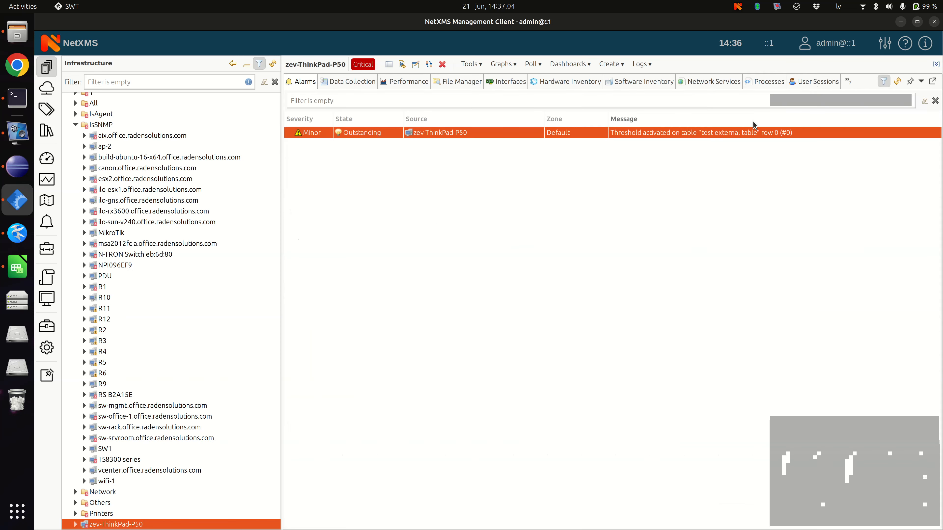
Step: Switch to Kate, make the first data rows of table-file.txt "Status object 2|OK|1" and "Status object|ERROR|2", save, and minimize the editor
key(alt+Tab)
click(370, 214)
key(BackSpace)
text(1)
key(Down)
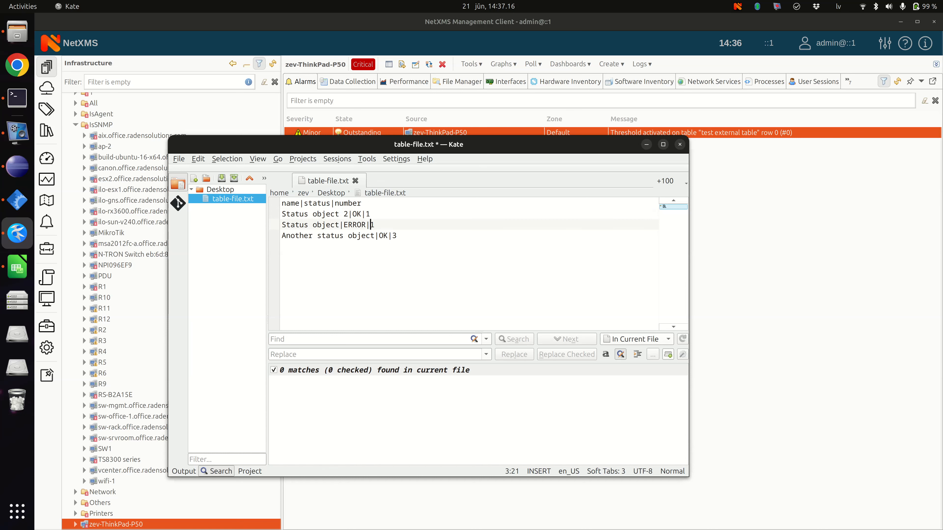
key(Delete)
text(2)
drag(283, 214, 400, 235)
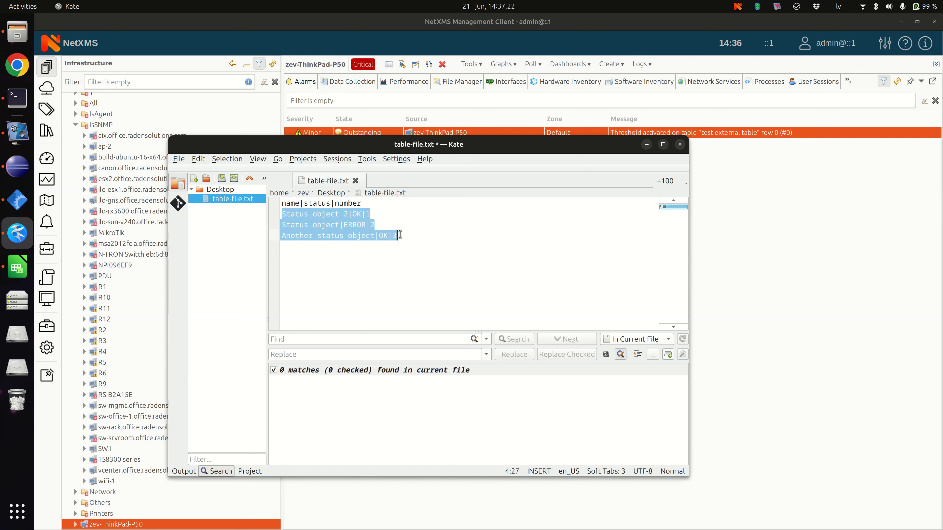
click(402, 236)
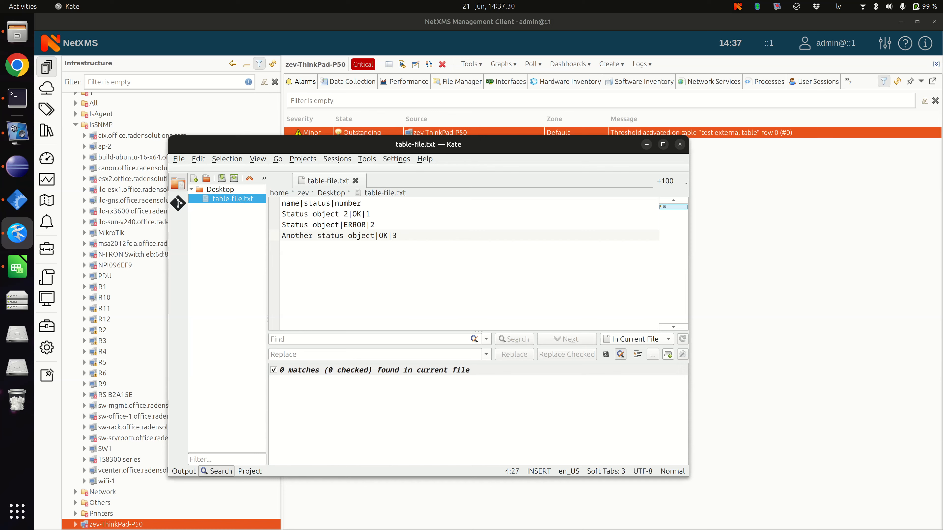
click(646, 144)
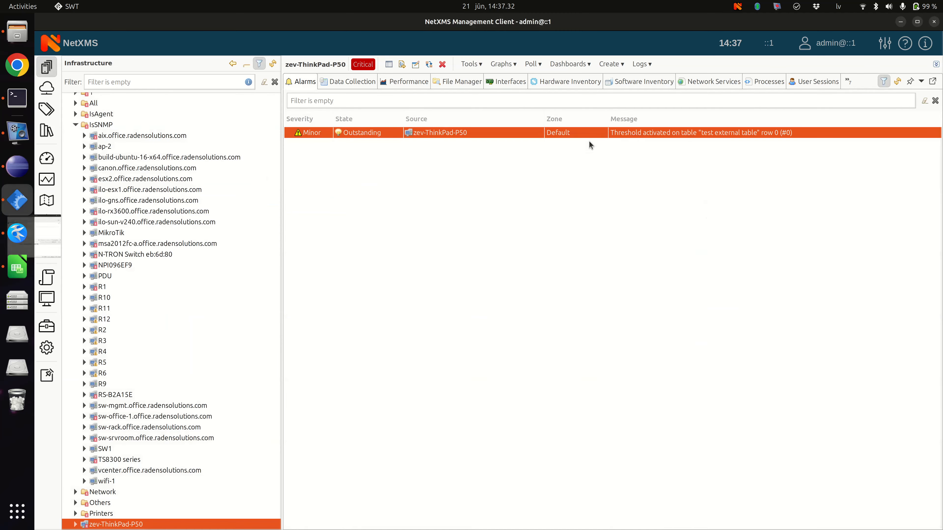
Step: Force another poll of the test external table item after the file edit and check the row in the node's alarm message
click(366, 83)
right_click(393, 136)
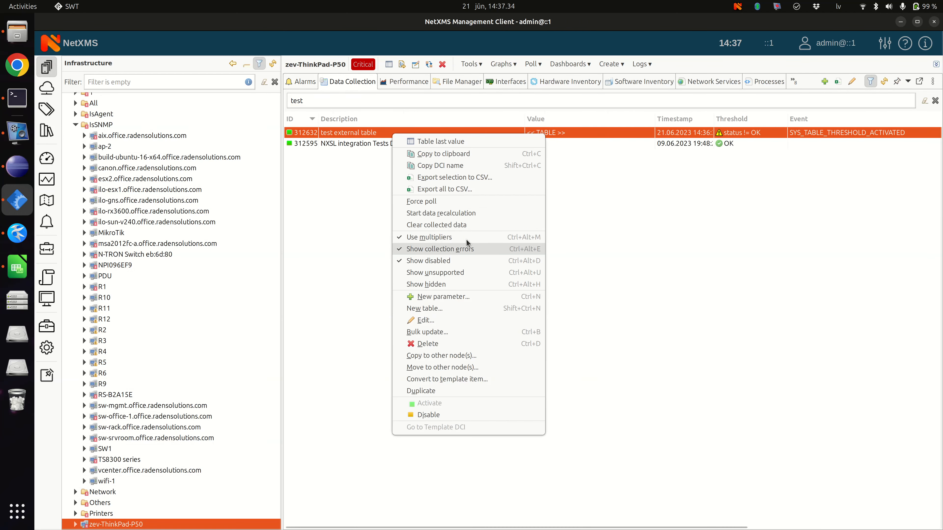
click(457, 202)
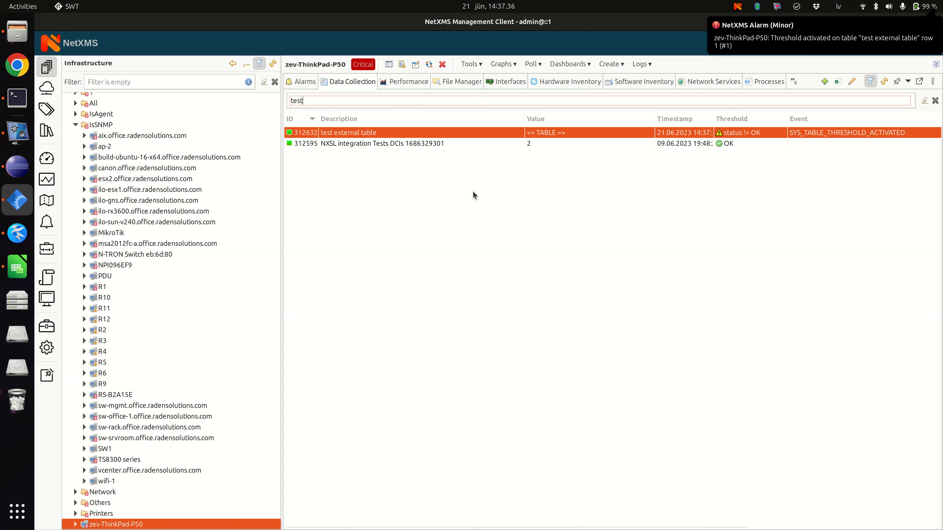
click(301, 81)
click(525, 135)
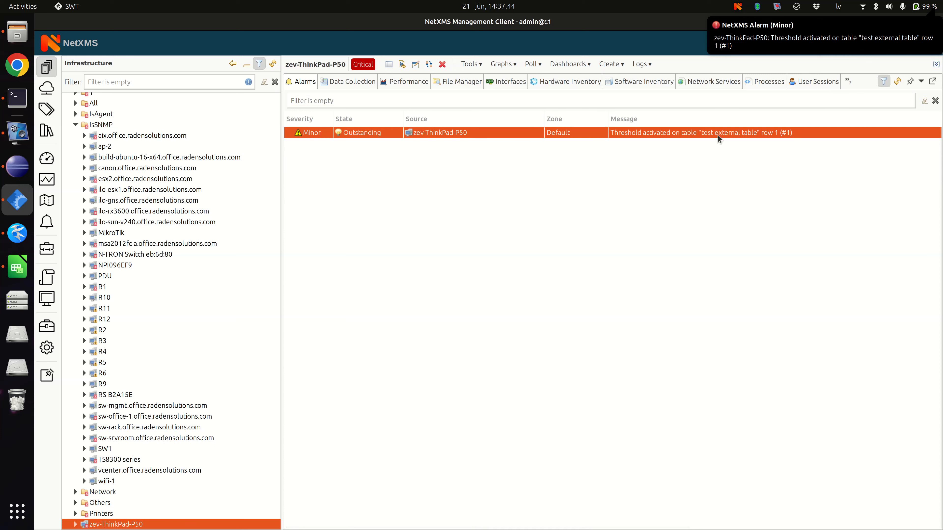
Step: Open the node's alarm log, compare the messages and times of the two table threshold alarms, and close the log
click(642, 63)
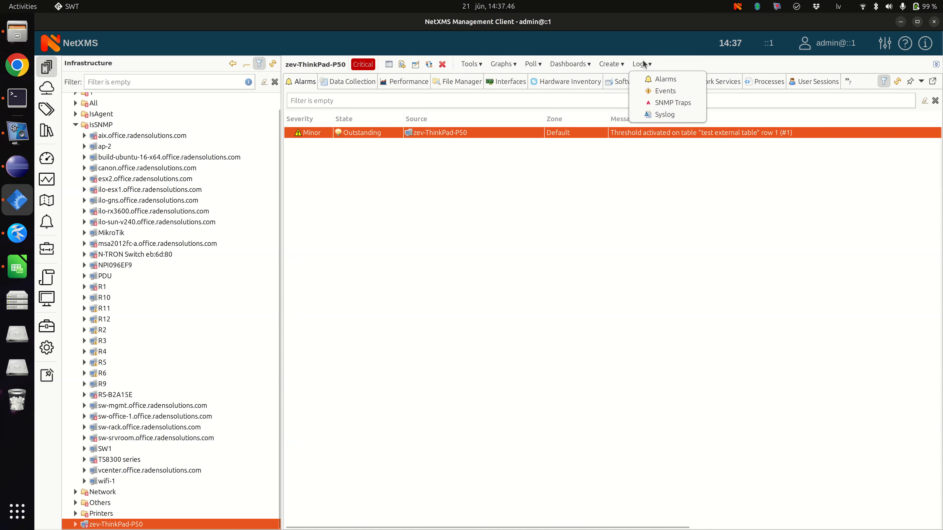
click(653, 83)
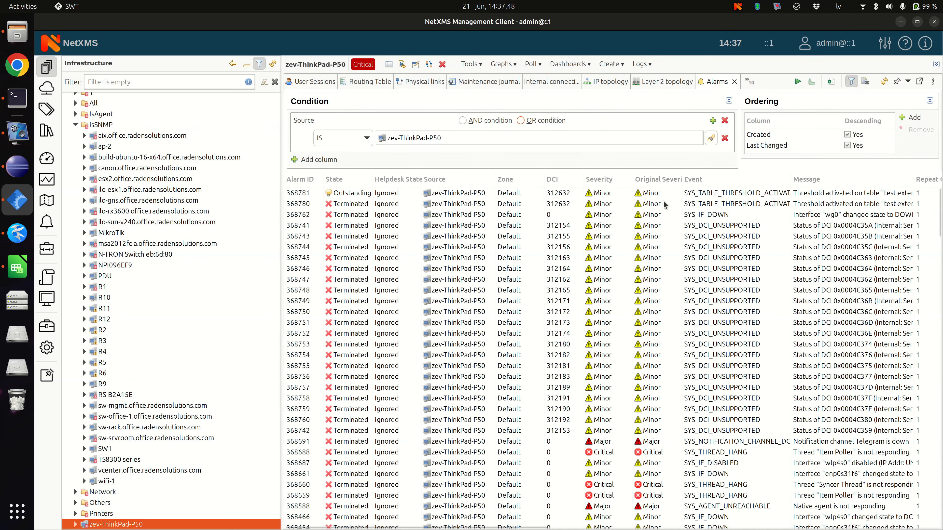
click(664, 204)
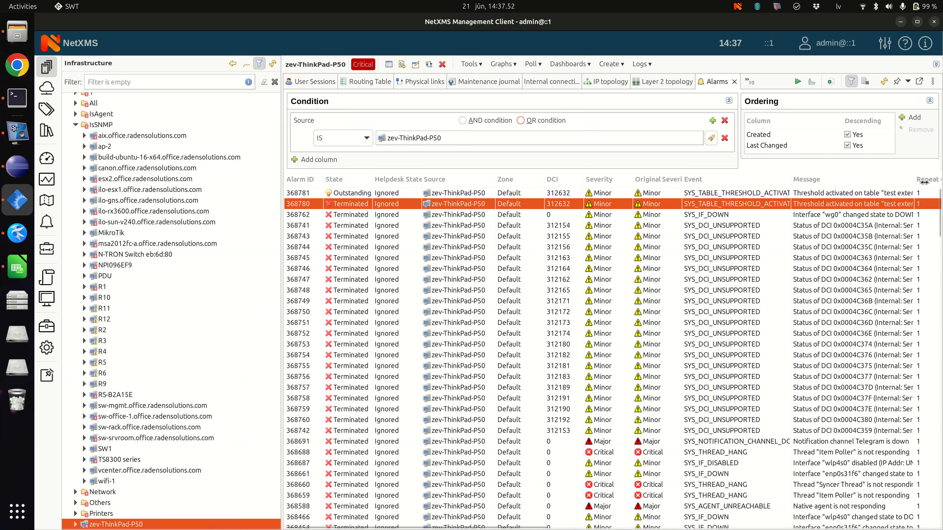
drag(914, 180, 938, 180)
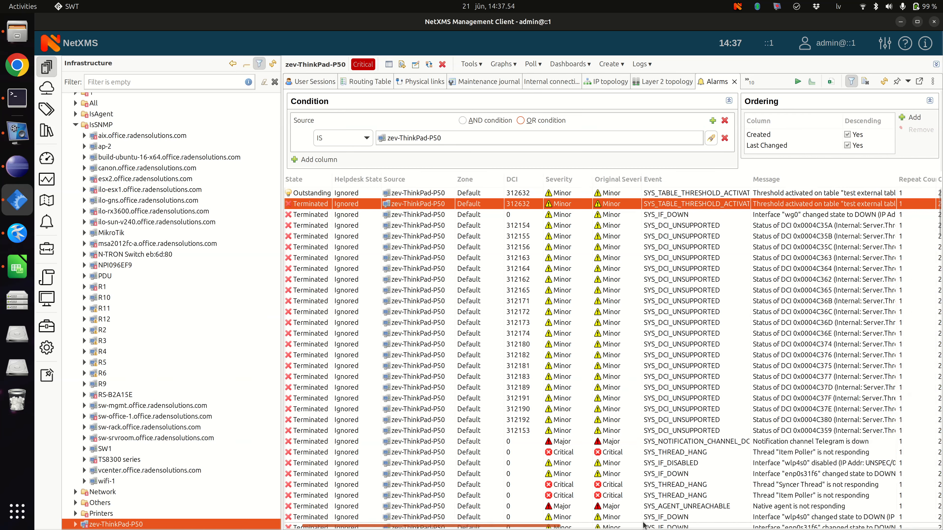
scroll(693, 264, right, 5)
drag(548, 179, 604, 177)
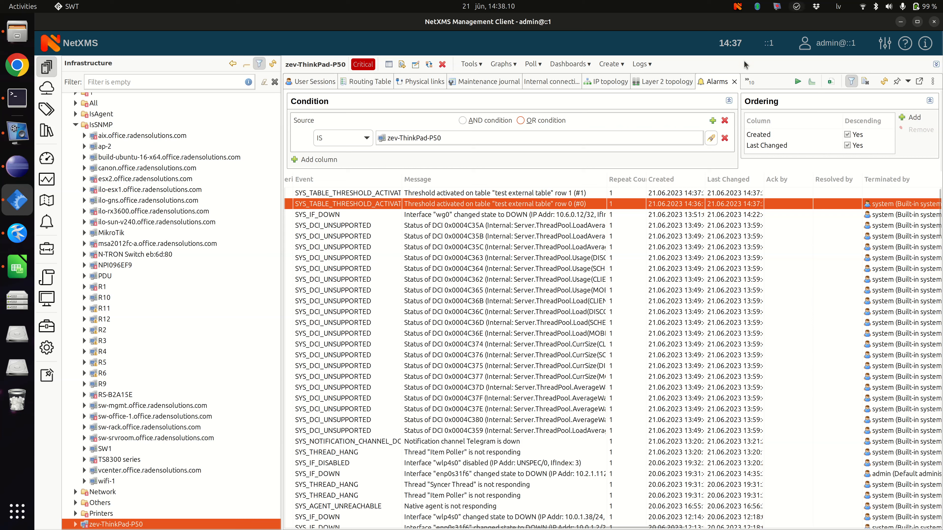
click(734, 82)
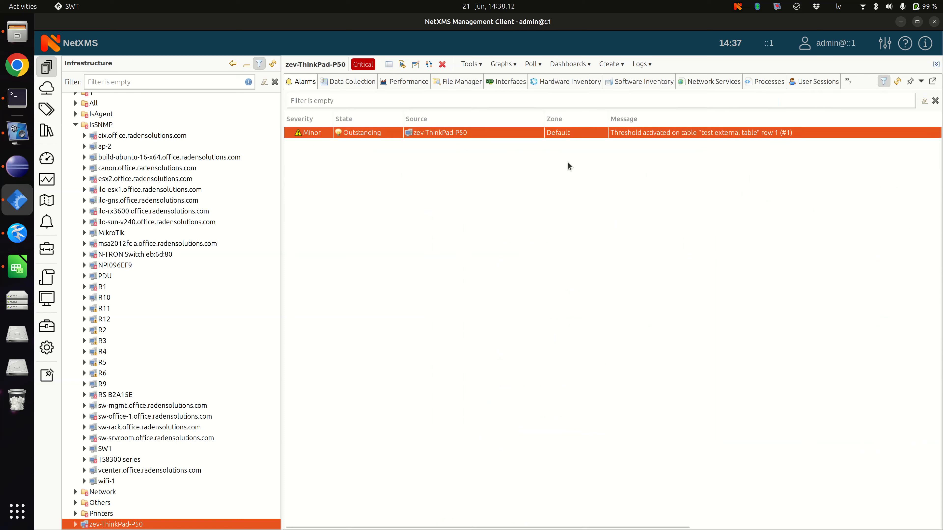
Step: Make the name column of the test external table an instance (key) column and apply the change
click(357, 82)
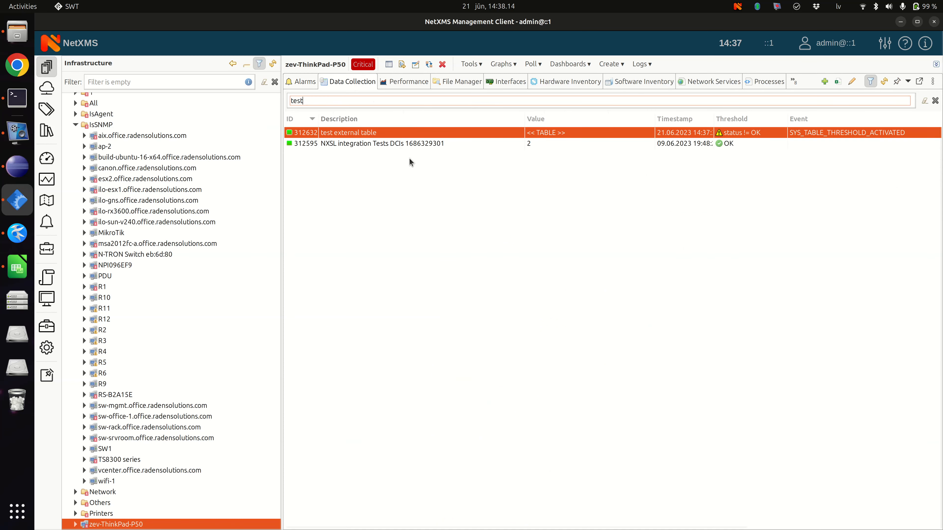
right_click(454, 136)
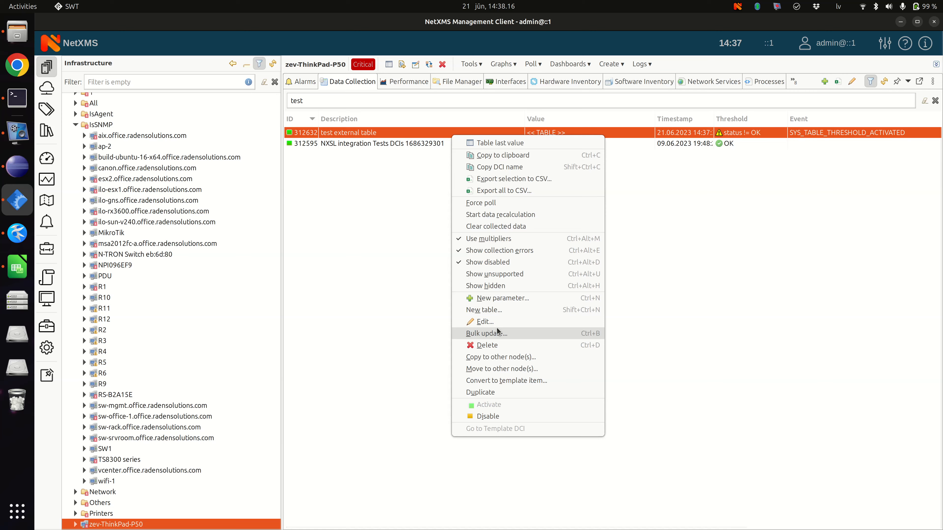
click(484, 321)
click(272, 155)
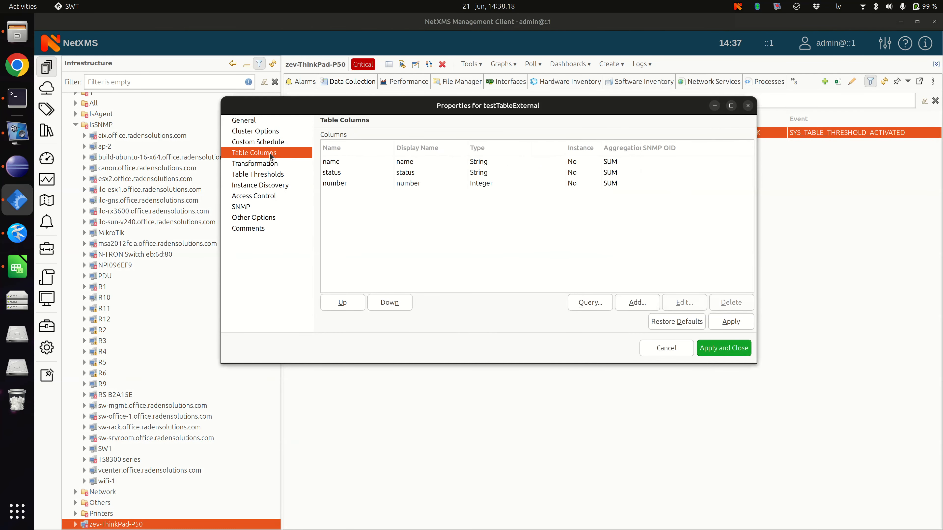
double_click(438, 160)
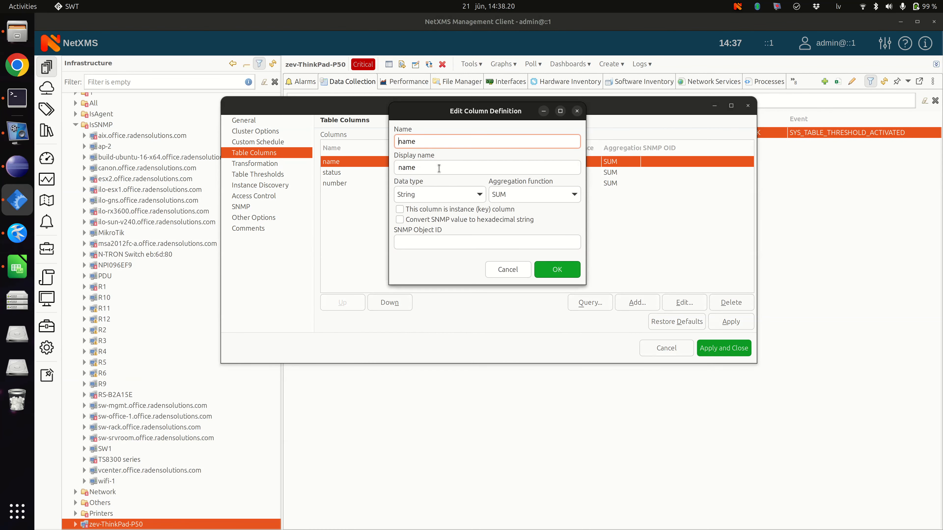
click(421, 210)
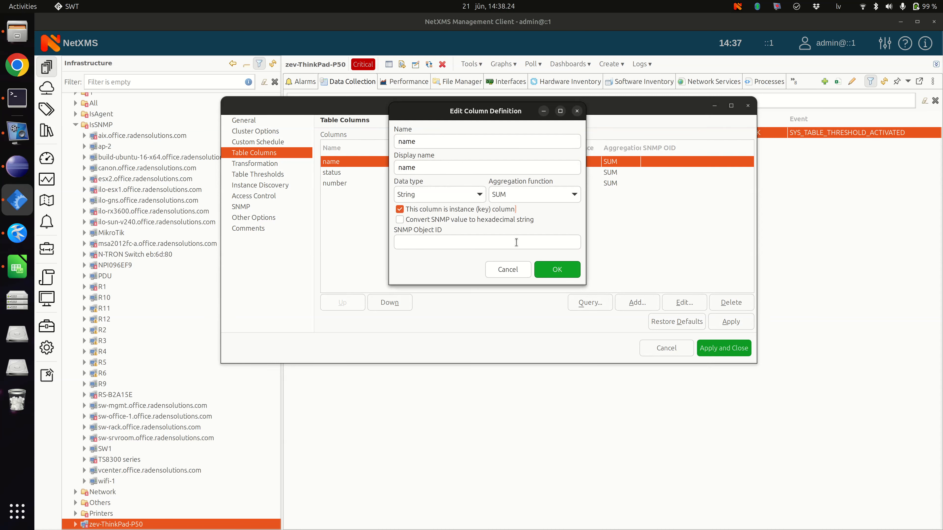
click(551, 265)
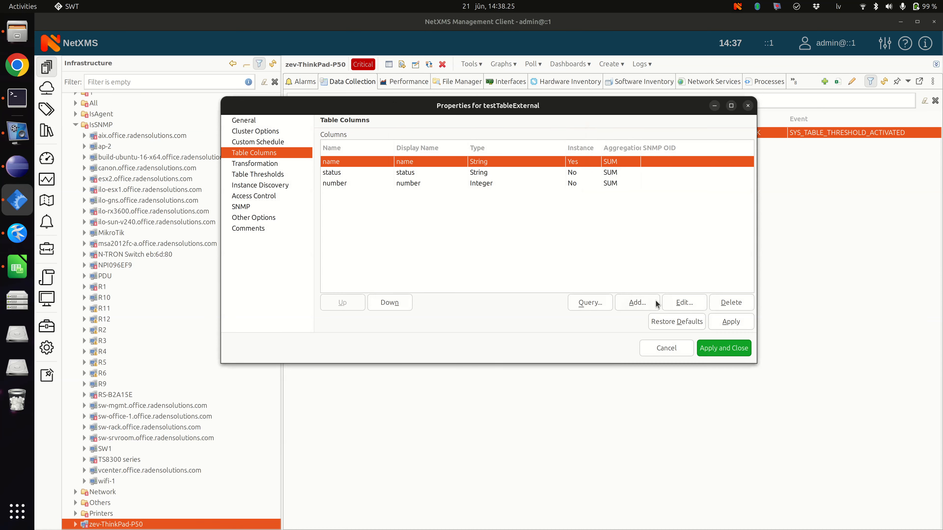
click(730, 347)
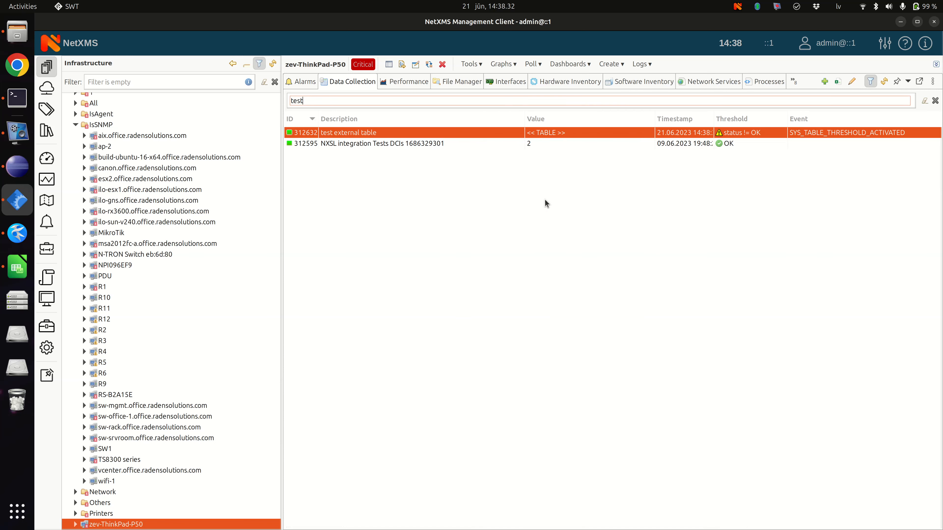
Step: Compare the row identifiers in the node's two threshold alarms and terminate the alarm for row 1 (#1)
click(305, 82)
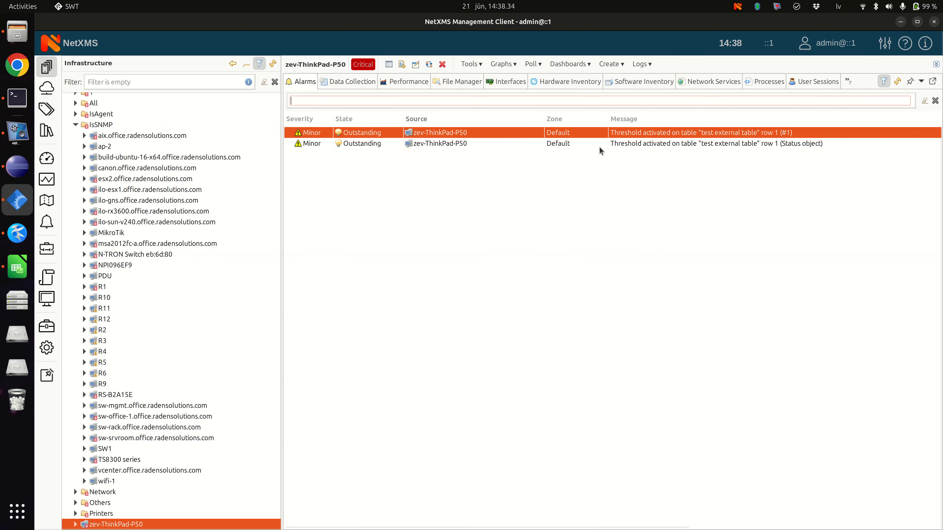
click(663, 144)
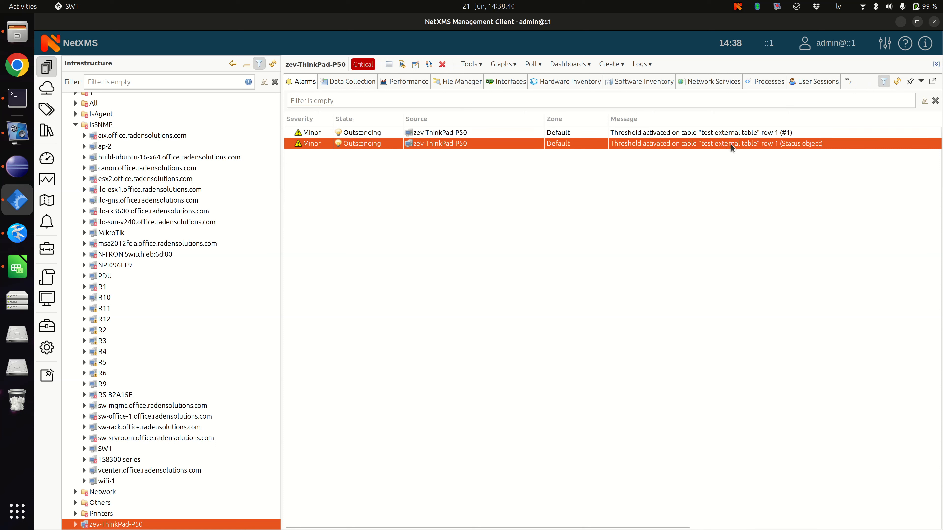
click(624, 135)
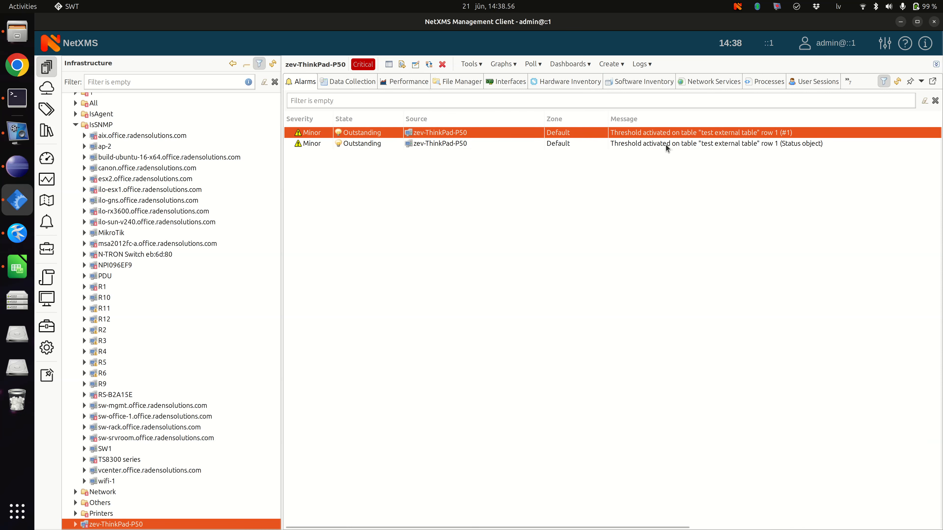
right_click(643, 134)
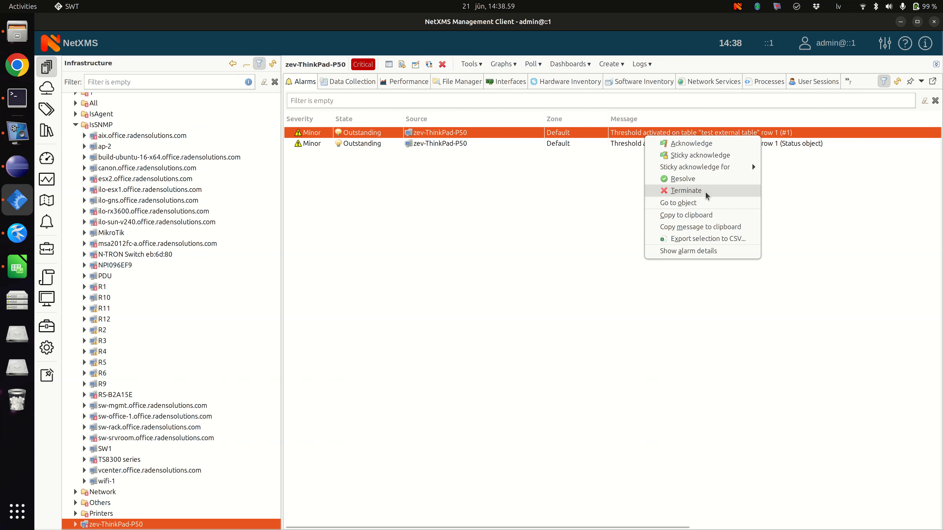
click(590, 140)
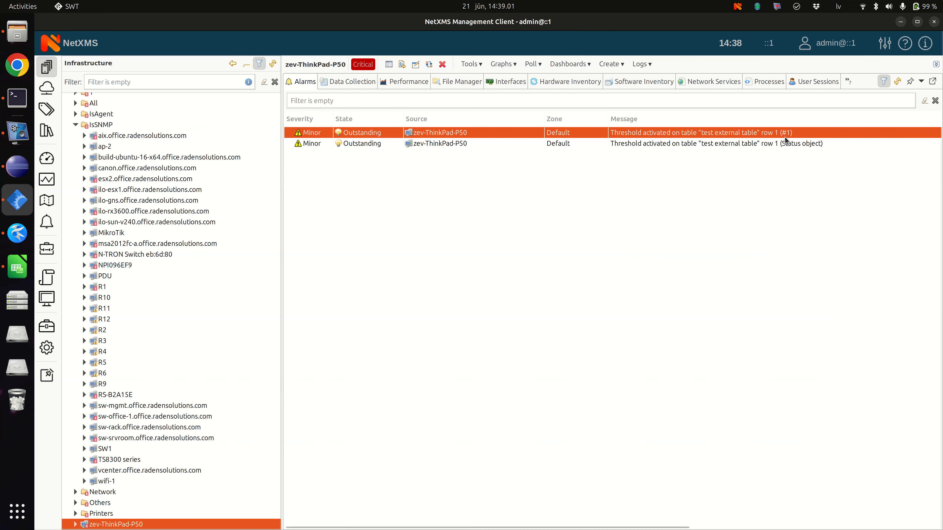
right_click(745, 132)
click(779, 190)
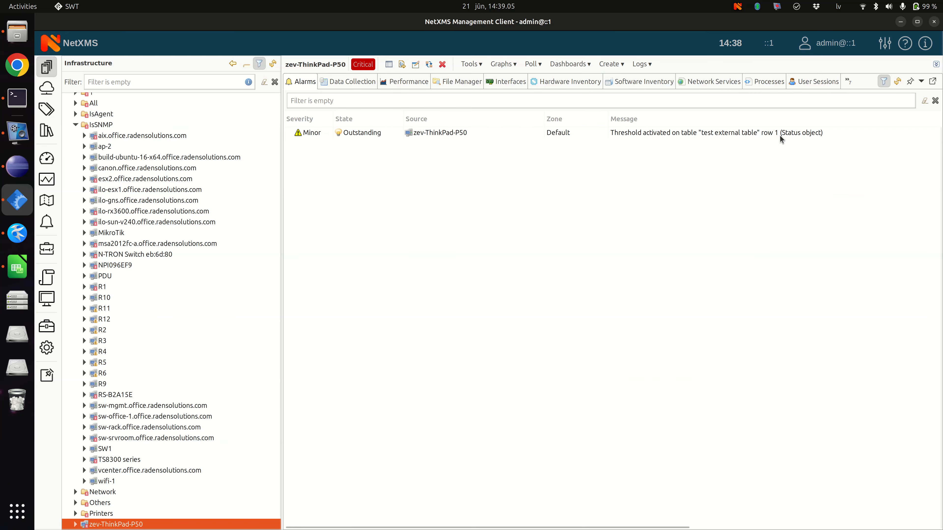
click(710, 135)
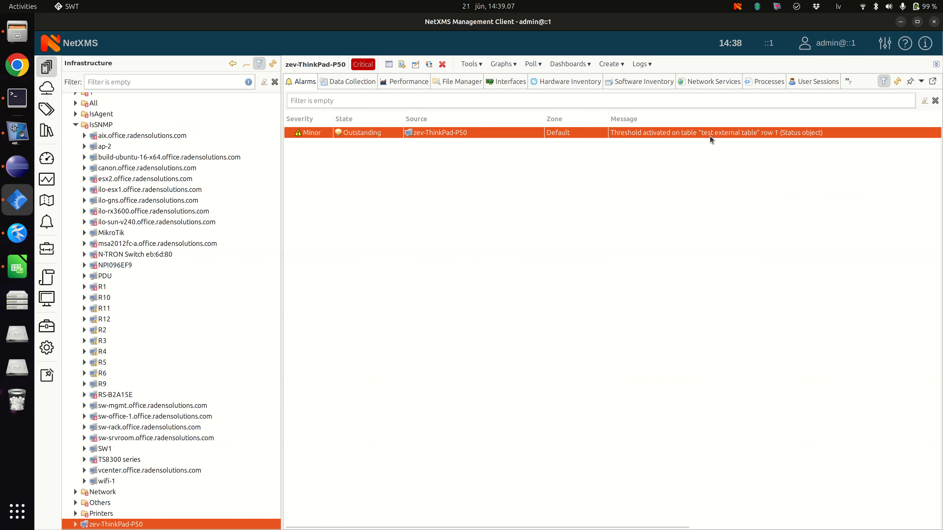
Step: Switch to Kate, make the first data rows of table-file.txt "Status object|ERROR|1" and "Status object 2|OK|2", save, and minimize the editor
click(342, 82)
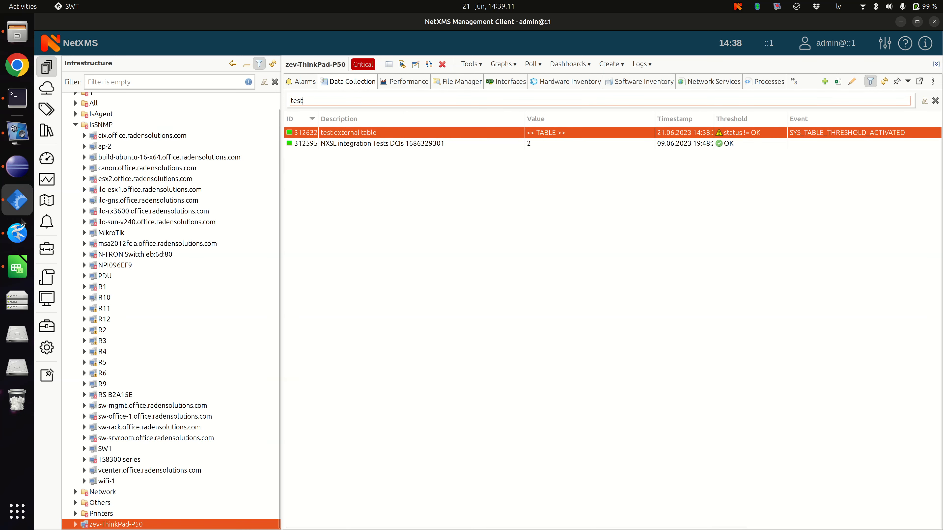
click(17, 233)
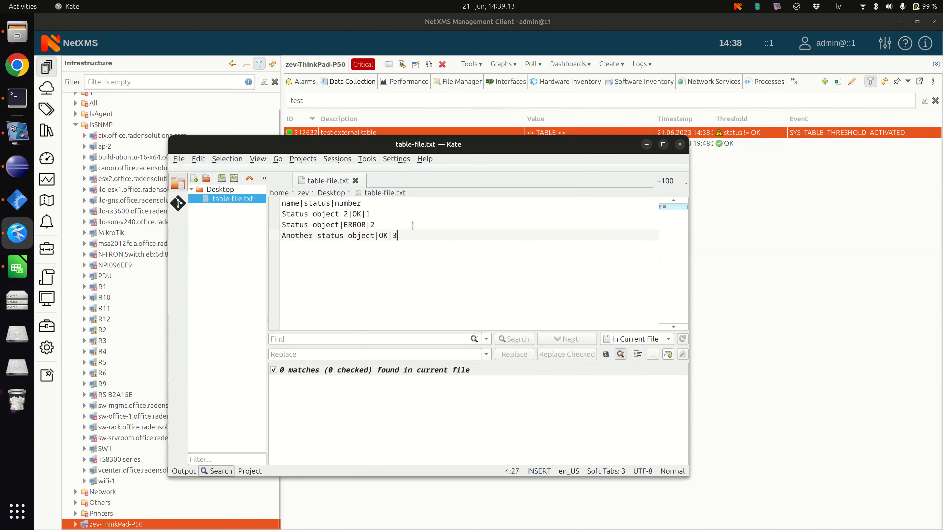
click(395, 224)
key(shift+Up)
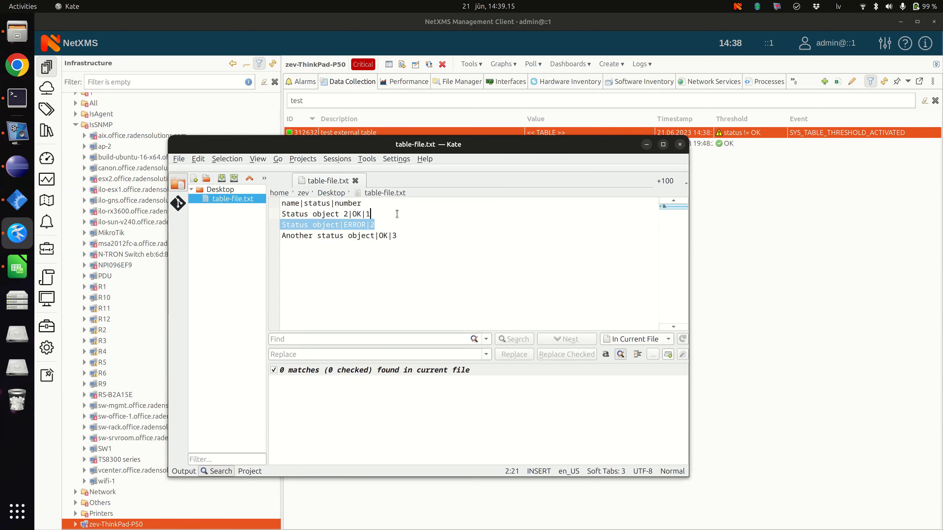
key(Delete)
key(ctrl+z)
key(BackSpace)
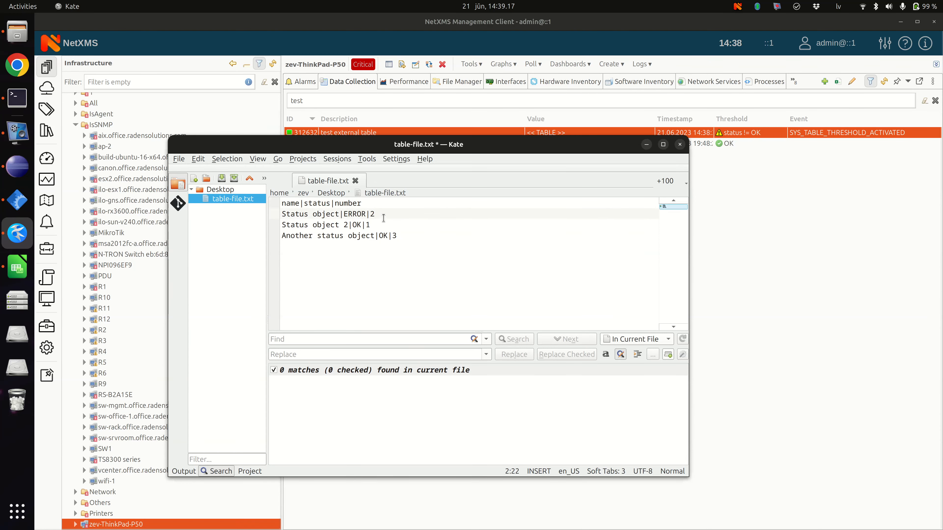
key(Down)
key(Up)
text(1)
key(Down)
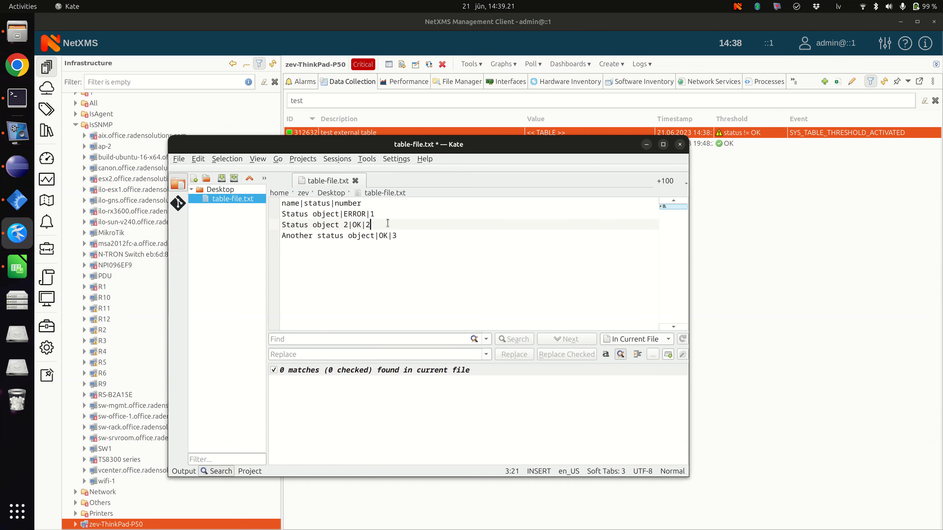
key(ctrl+s)
click(646, 145)
Step: View the test external table's last collected rows without polling it again, and close the view
right_click(467, 134)
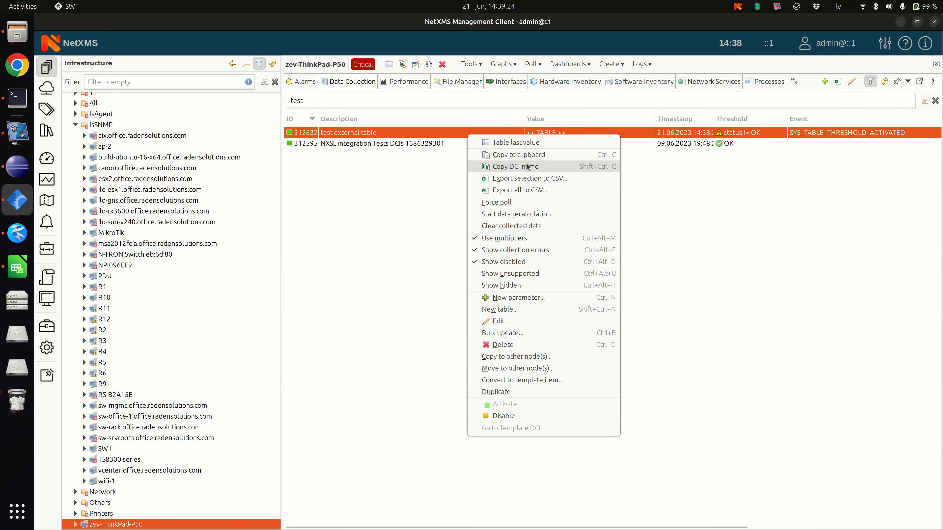
click(525, 144)
click(398, 119)
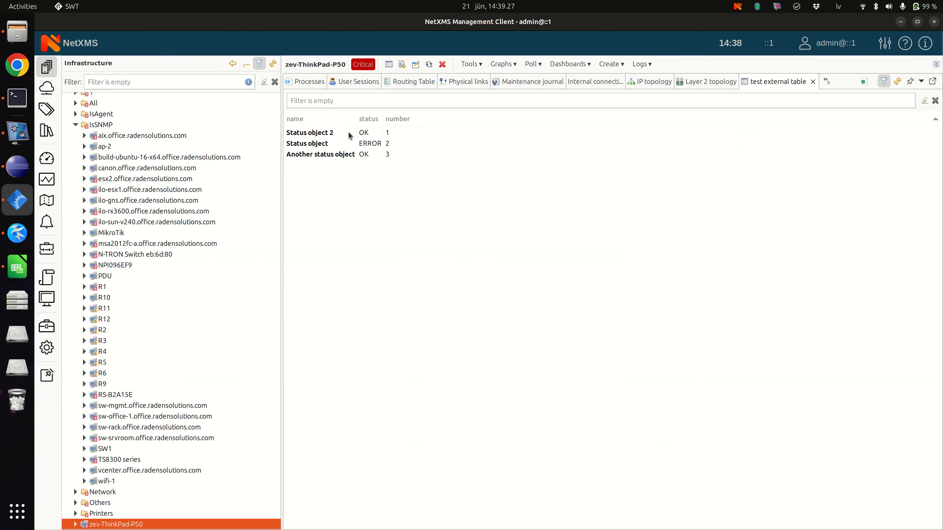
click(813, 81)
Step: Force a poll of the test external table, examine the Status object row in its last values, and close the view
right_click(420, 132)
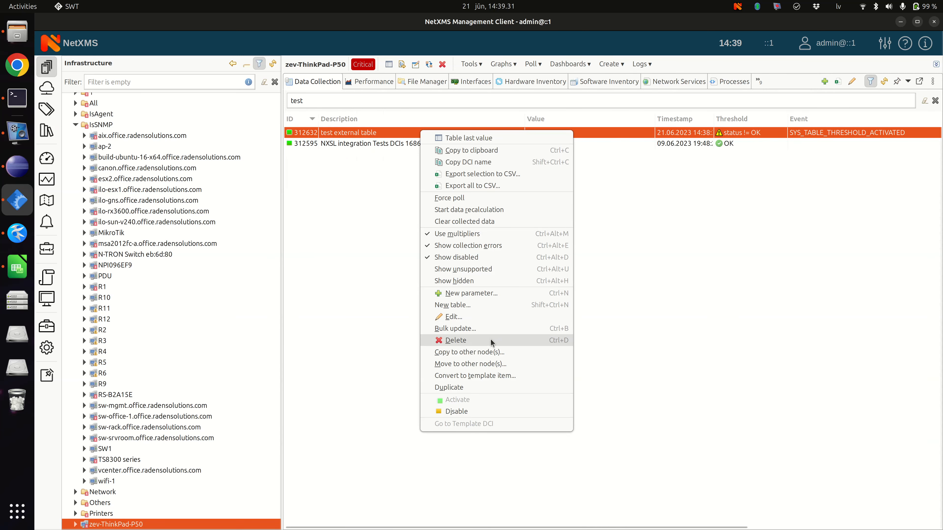
click(477, 200)
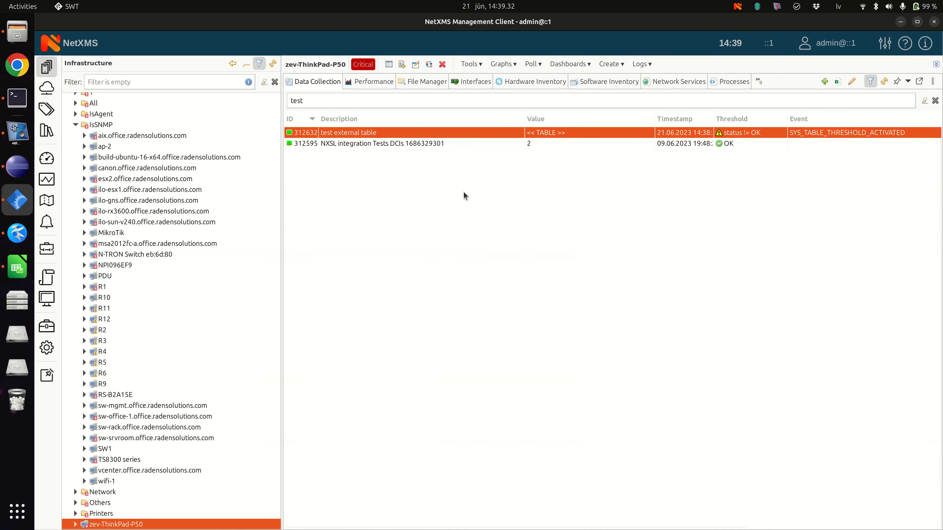
right_click(434, 133)
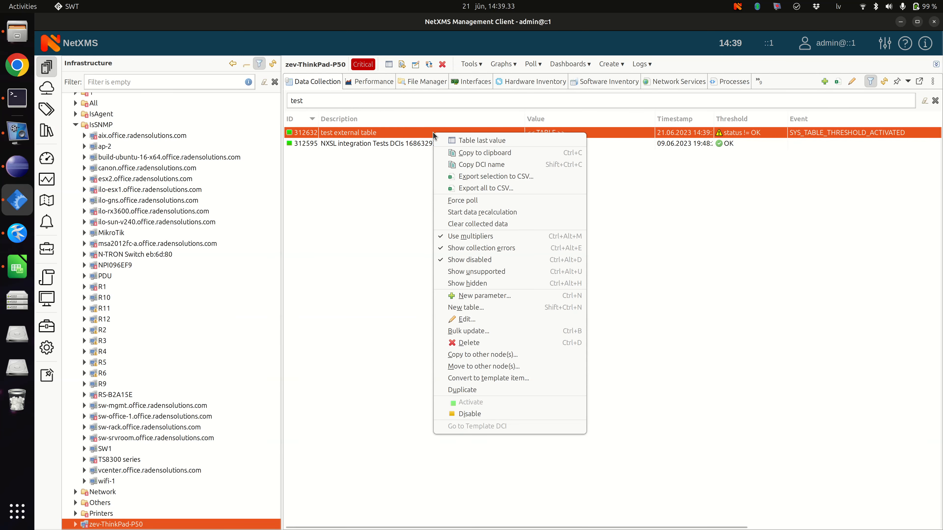
click(474, 140)
click(407, 120)
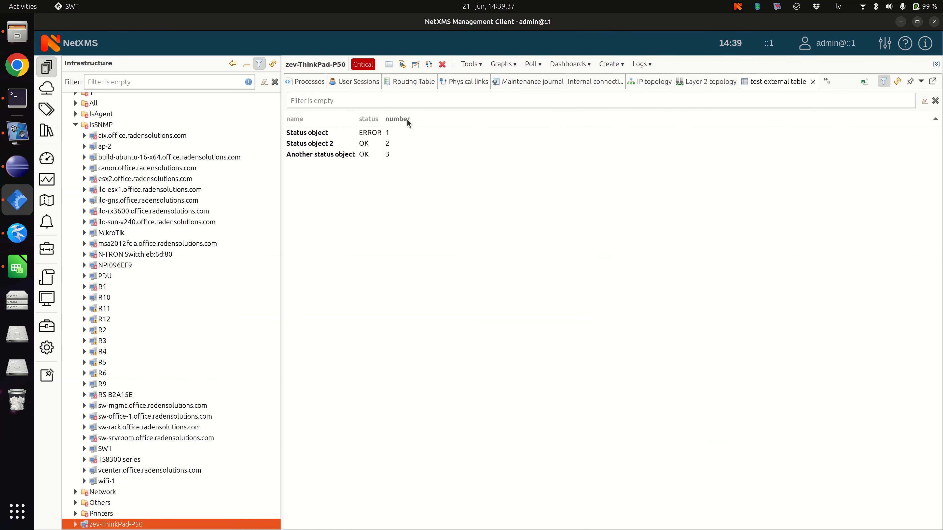
click(399, 135)
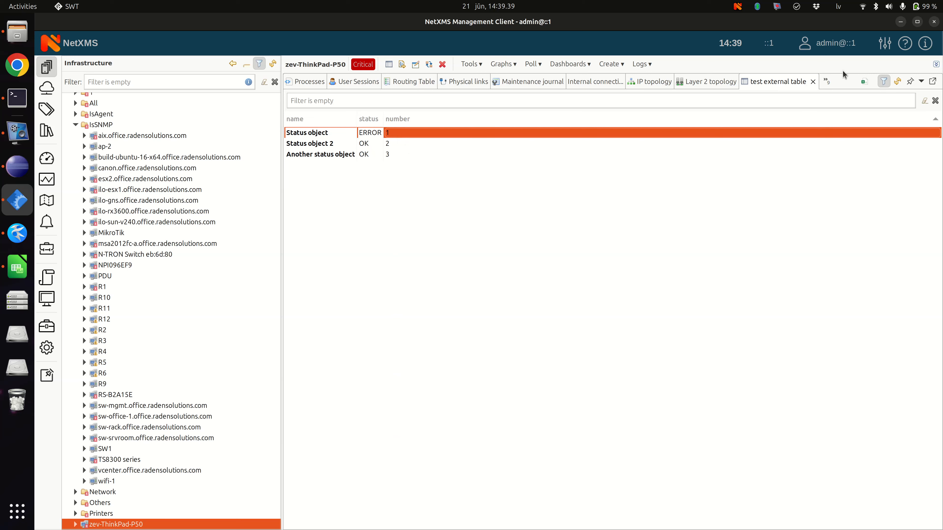
click(813, 84)
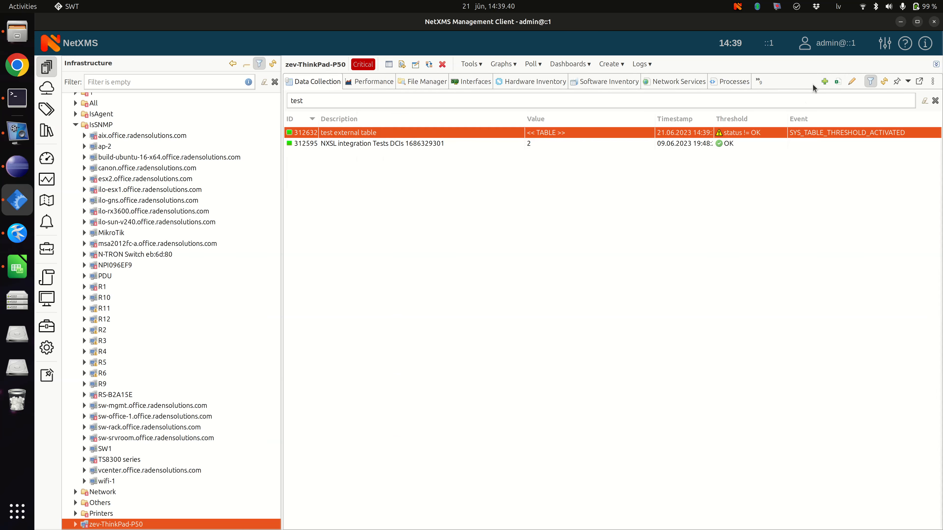
Step: Open the node's alarms and check how the threshold alarm identifies the row after the row order change
click(756, 84)
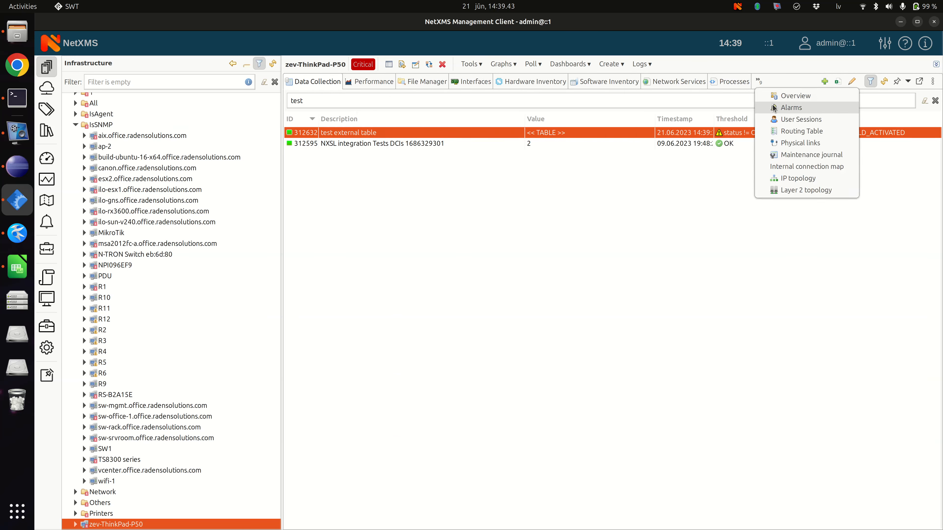
click(779, 107)
click(848, 81)
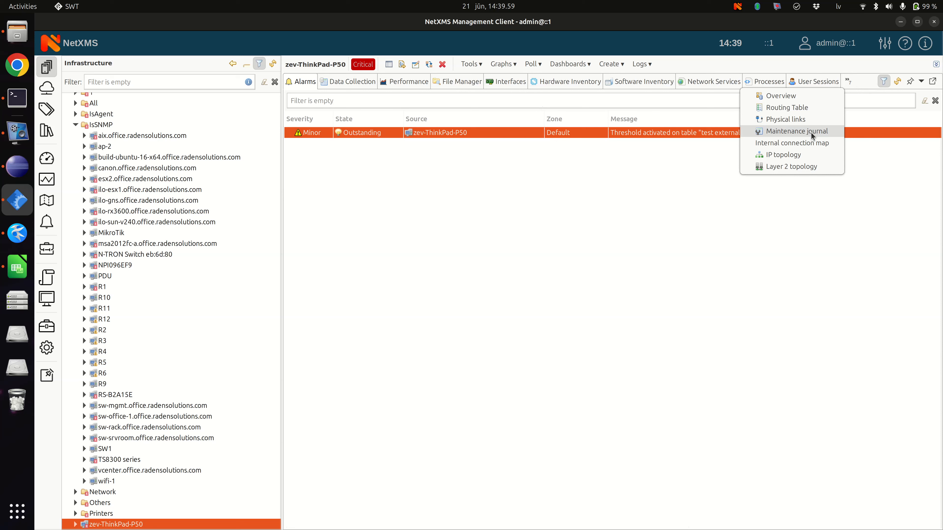
click(628, 199)
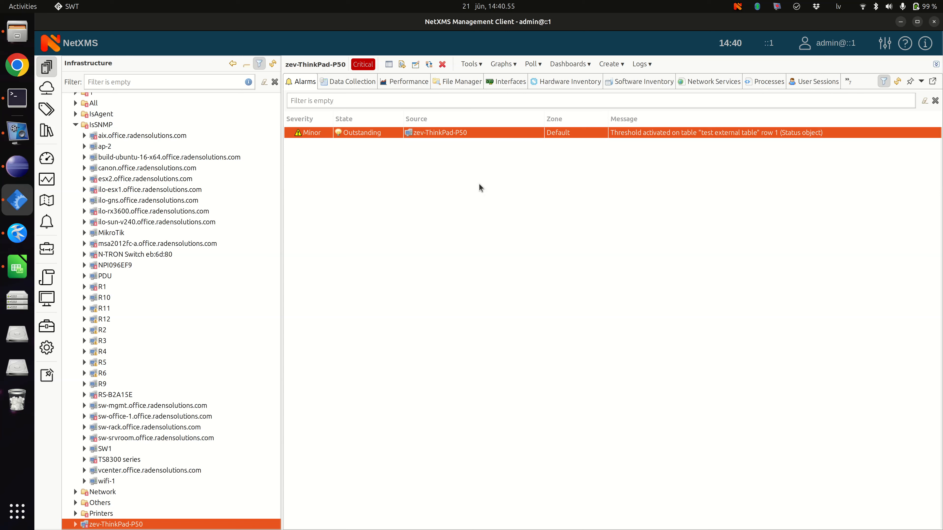
click(848, 77)
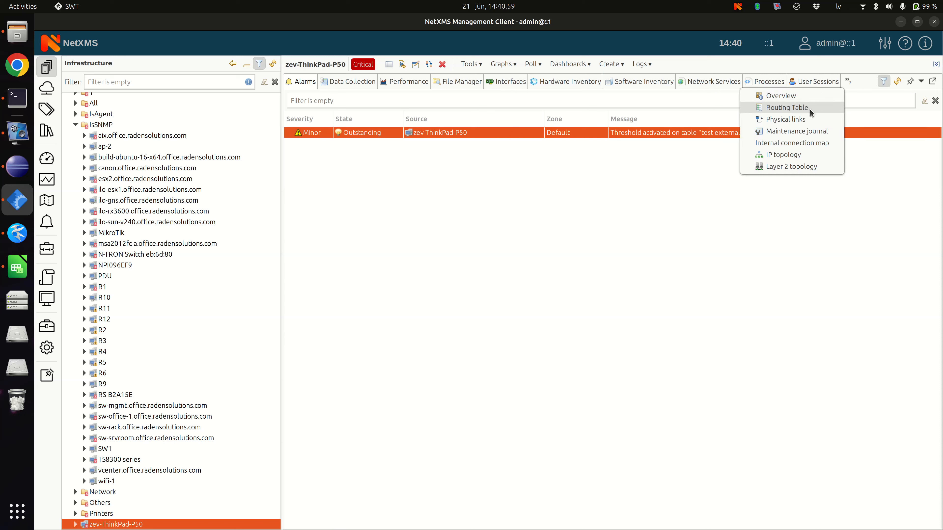
click(661, 181)
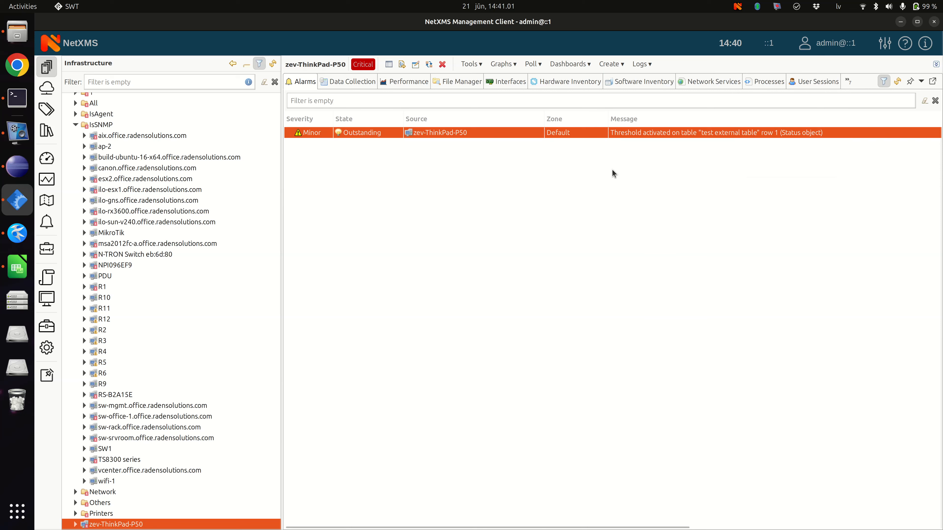
click(844, 80)
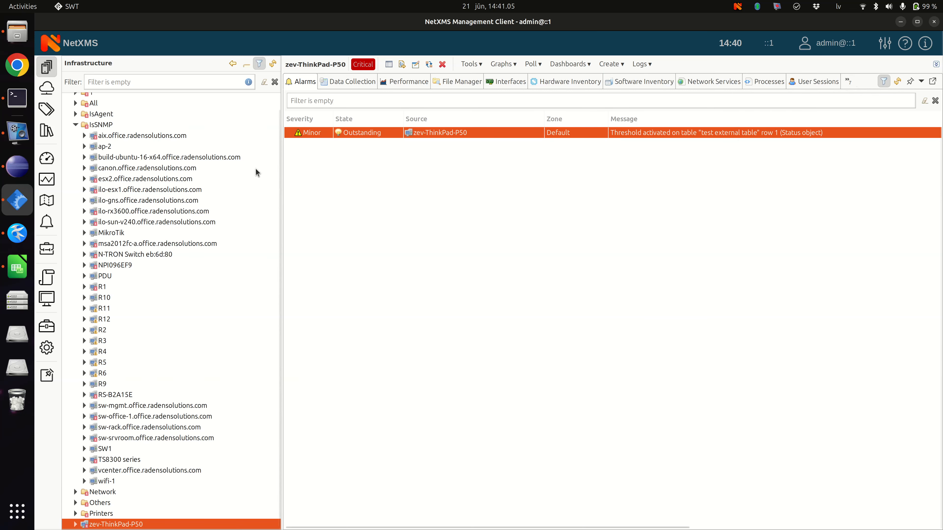
Step: Open the MIB Explorer for the build-ubuntu-16-x64.office.radensolutions.com node
click(232, 157)
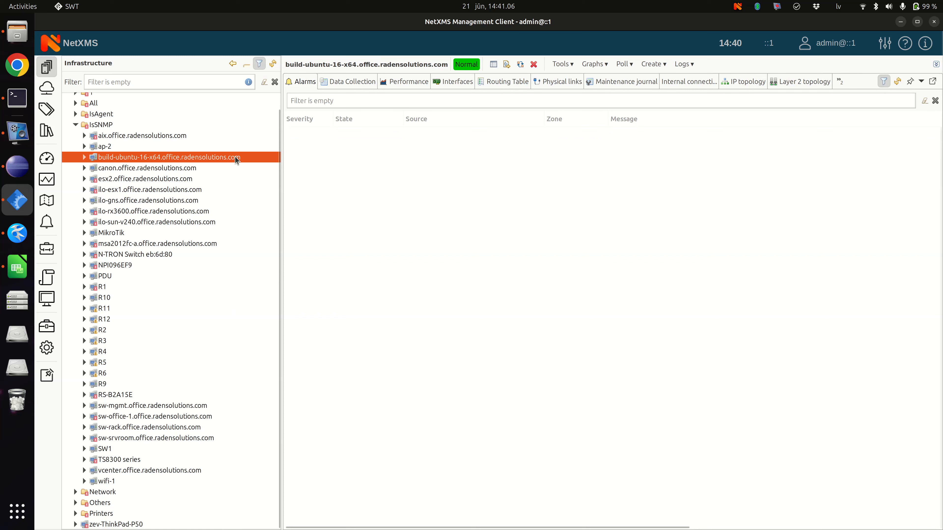
click(839, 80)
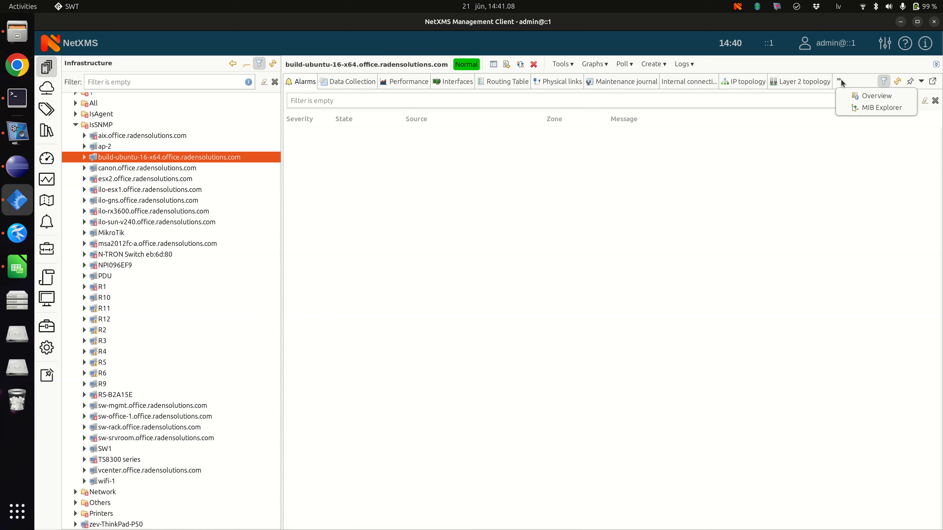
click(852, 106)
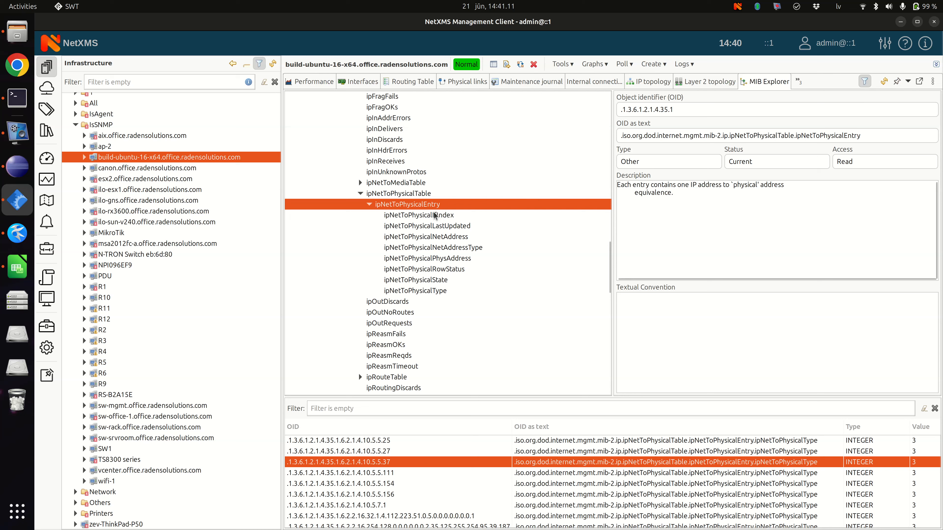
Step: Examine which actions are available for the ipNetToPhysicalIfIndex object in the MIB tree and for the highlighted walk result, without running any
right_click(425, 217)
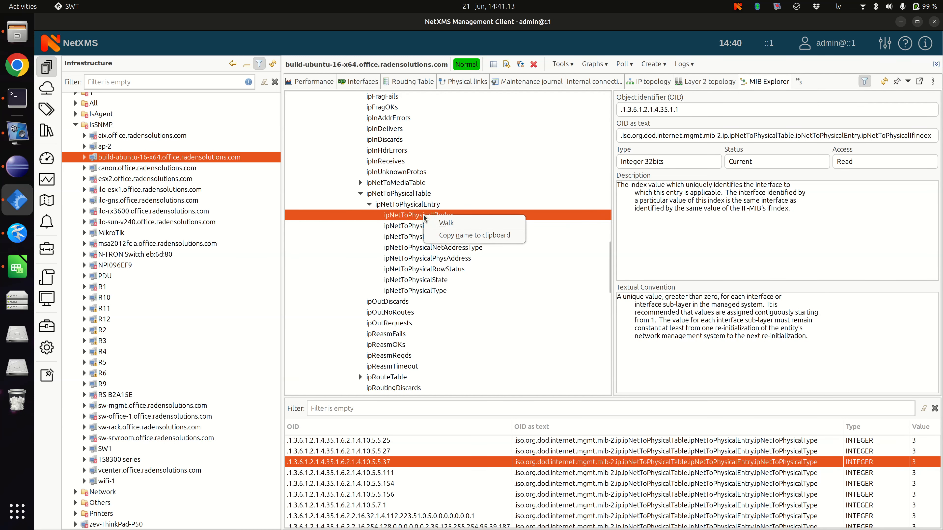
click(406, 215)
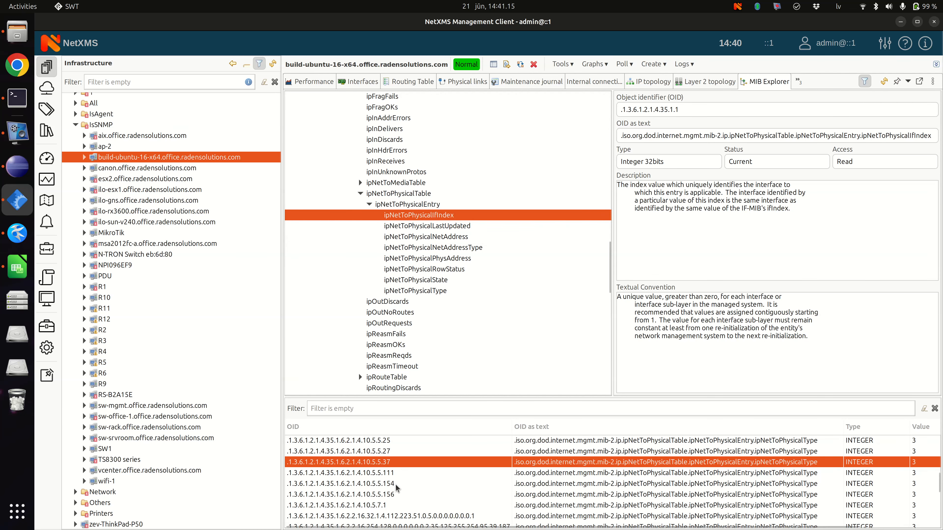
right_click(394, 467)
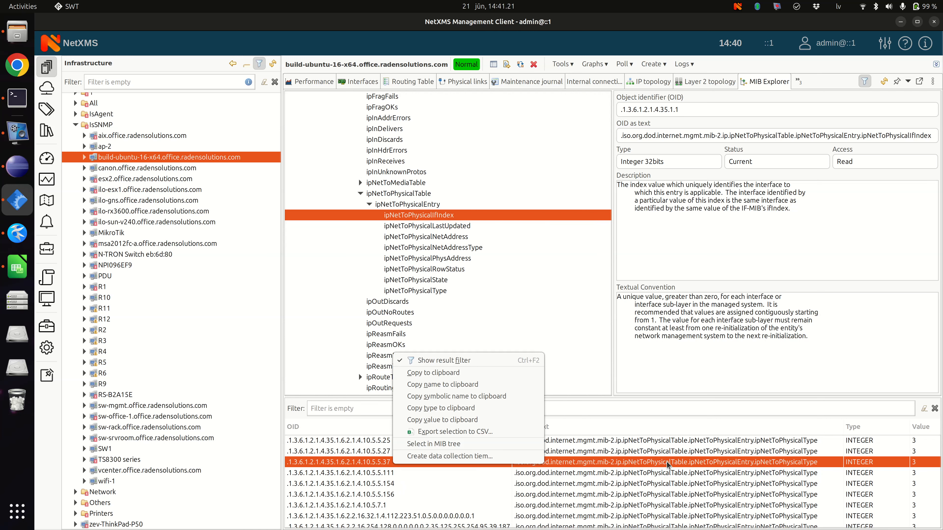
click(429, 205)
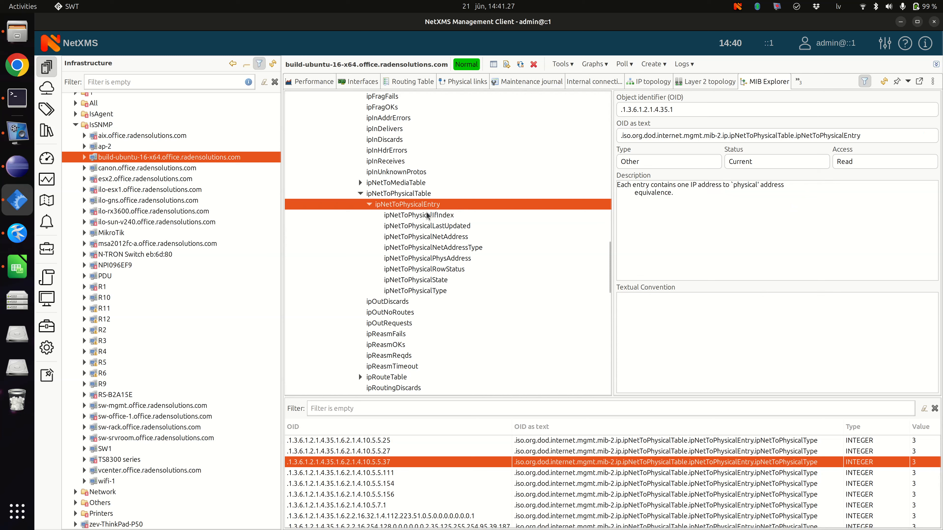
click(435, 218)
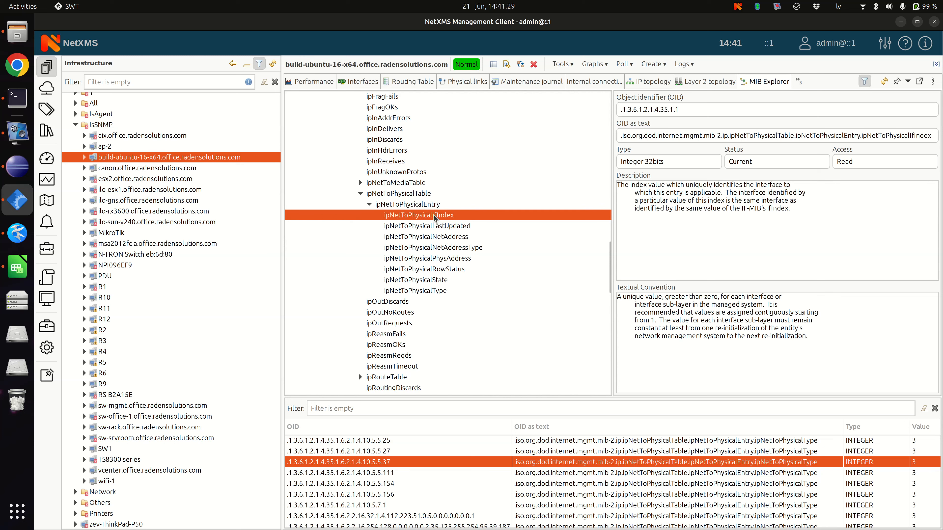
right_click(435, 217)
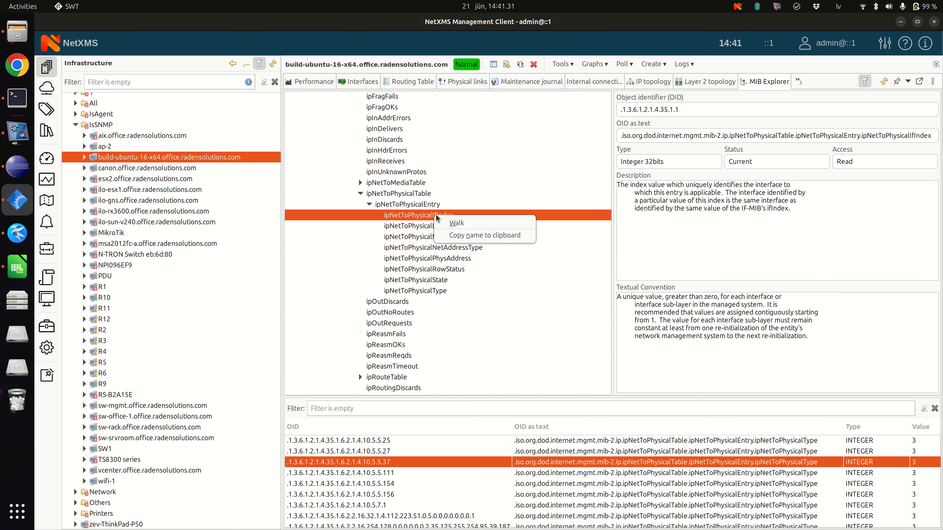
click(410, 215)
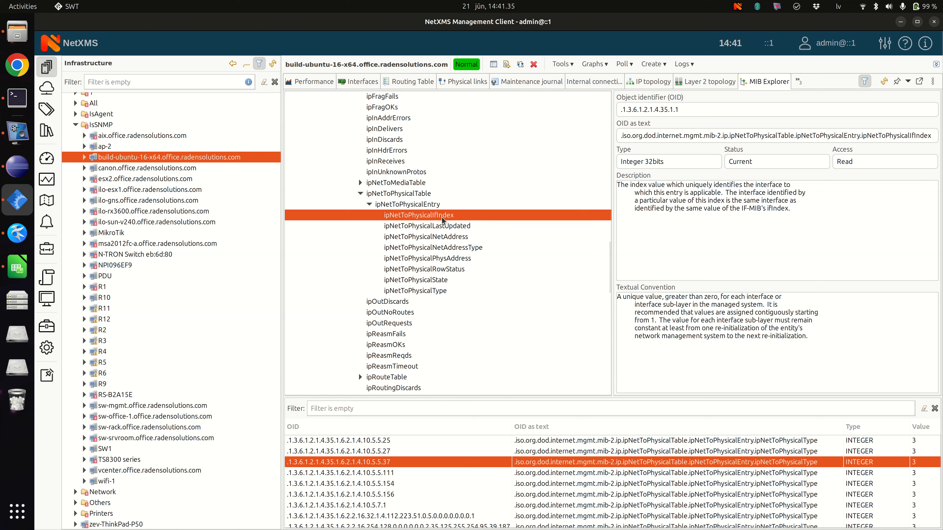
Step: Walk ipNetToPhysicalLastUpdated under ipNetToPhysicalEntry and review the actions available for that object
right_click(438, 225)
click(455, 235)
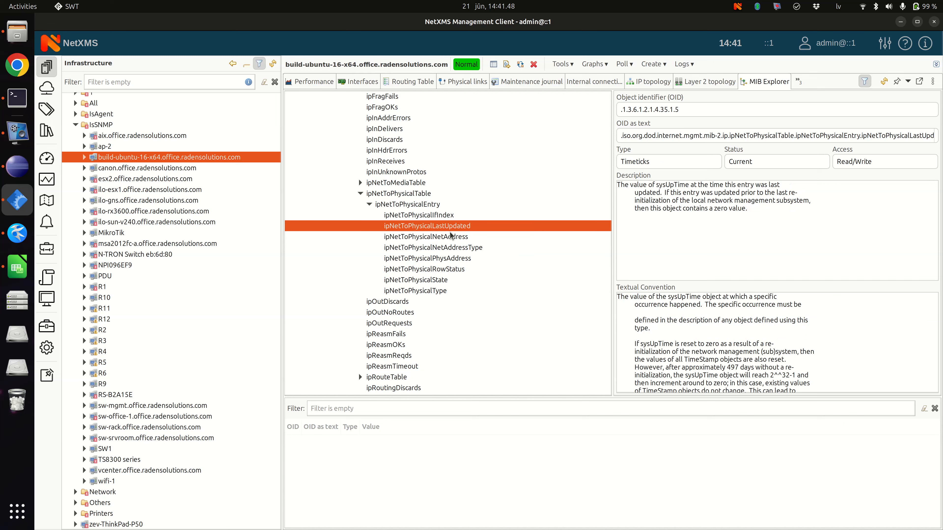
right_click(441, 224)
click(425, 226)
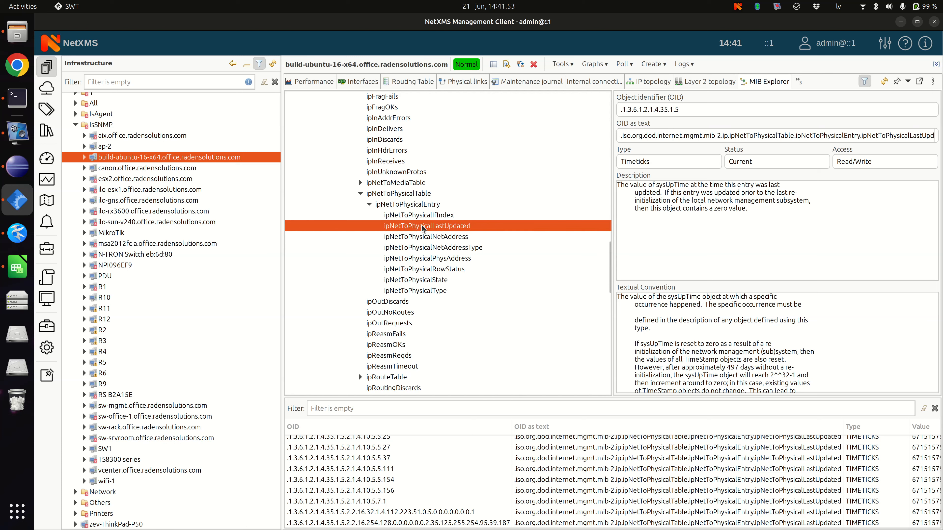
right_click(438, 231)
click(433, 231)
Step: Go back to the upper levels of the MIB tree and select the dod node under org
scroll(476, 280, up, 20)
click(333, 151)
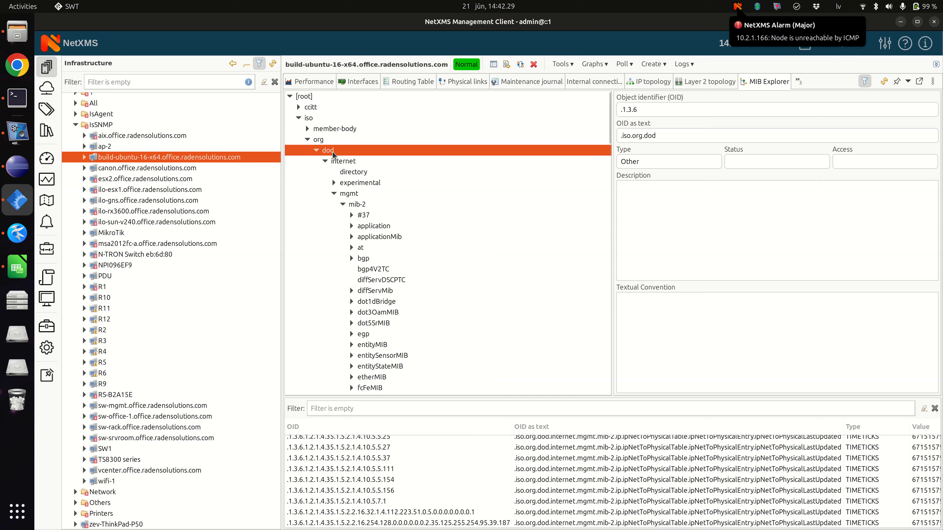
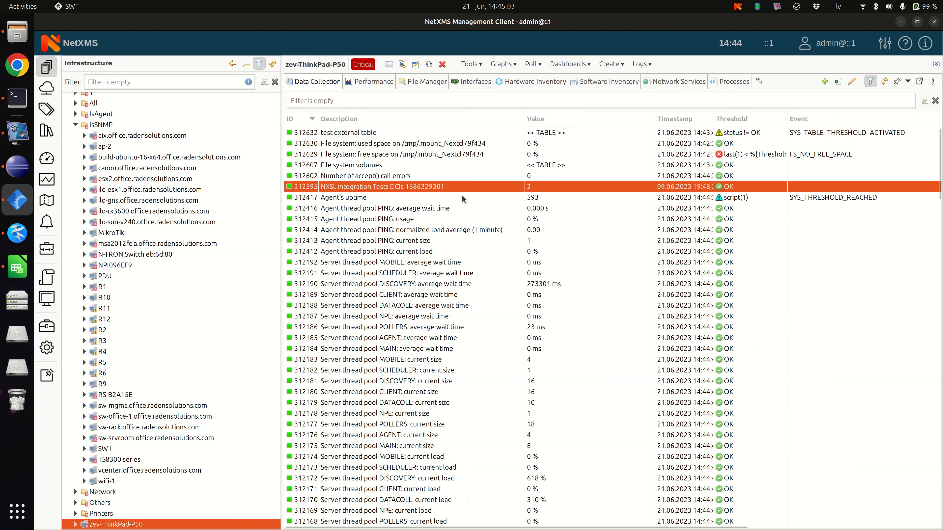
Step: View the line chart of the Agent's uptime item on zev-ThinkPad-P50 and close it
click(450, 200)
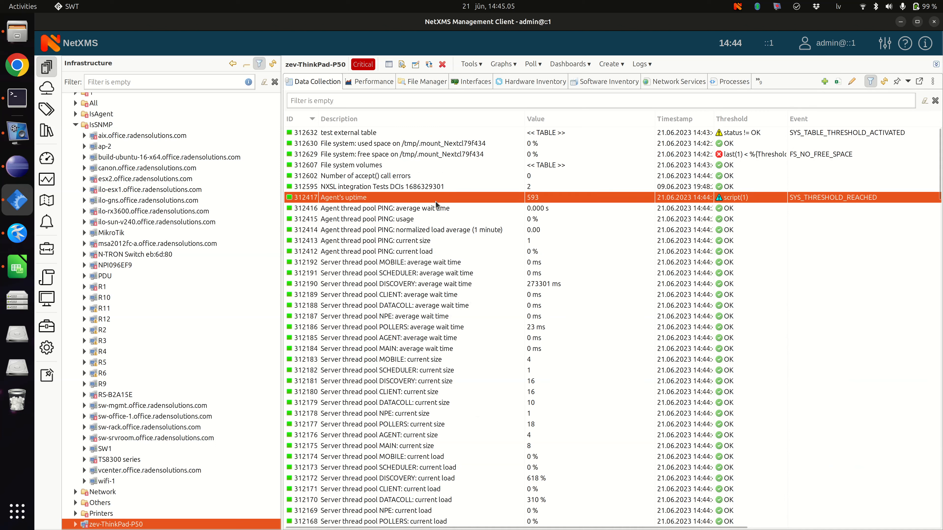
double_click(349, 201)
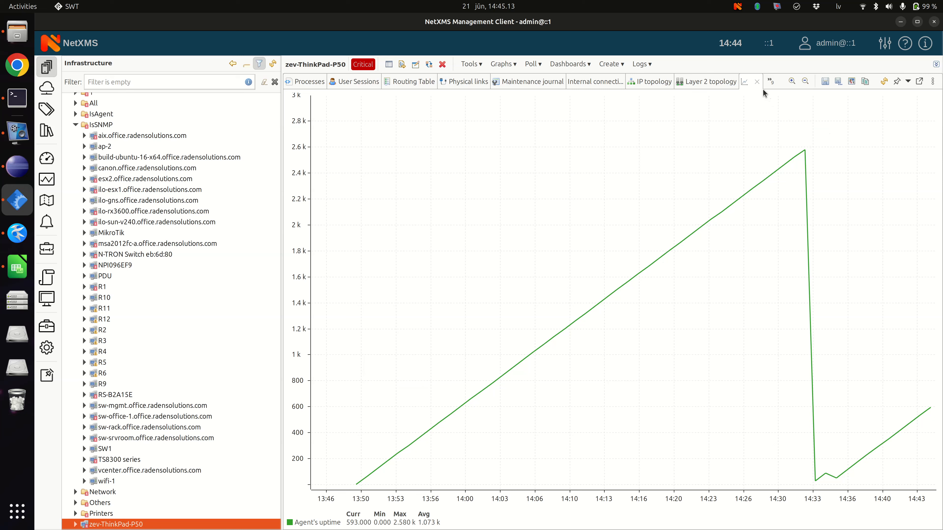
click(769, 86)
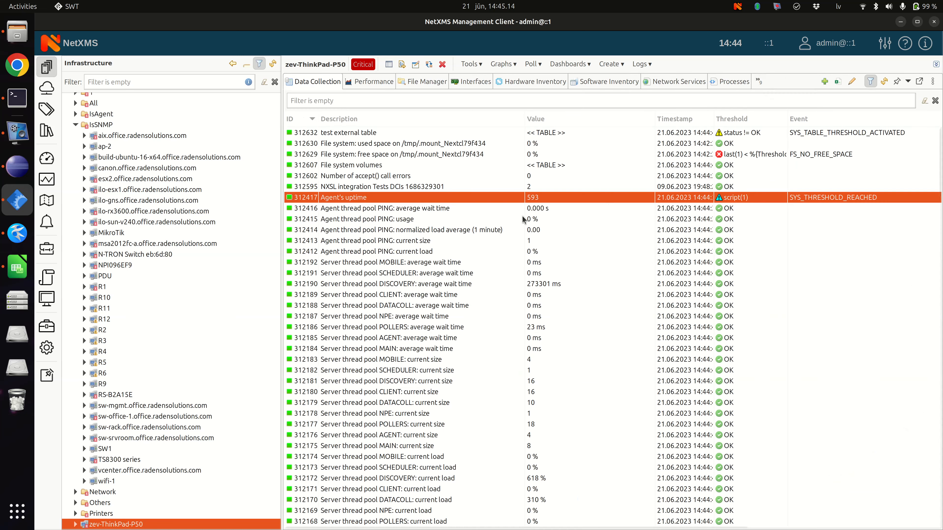
Step: Open the Agent's uptime item for editing and bring up the script of its script-based threshold in the script editor
right_click(363, 202)
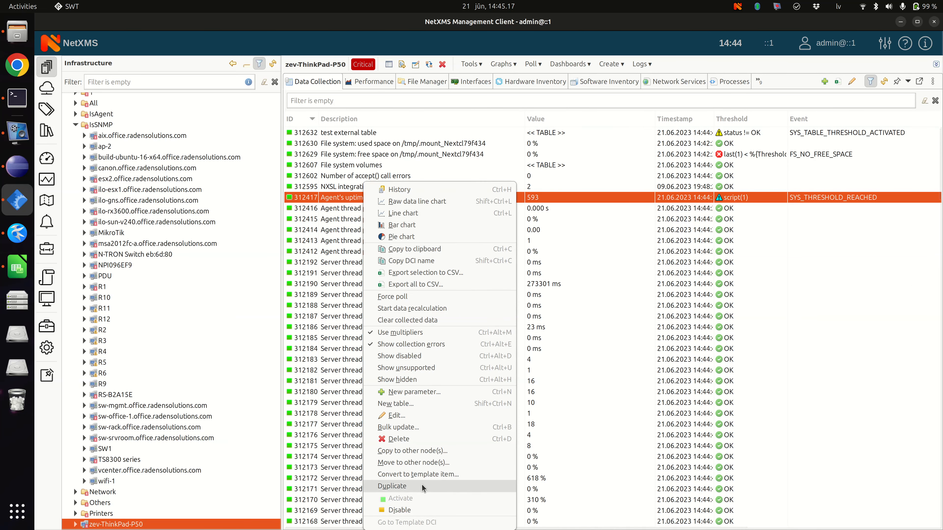
click(423, 415)
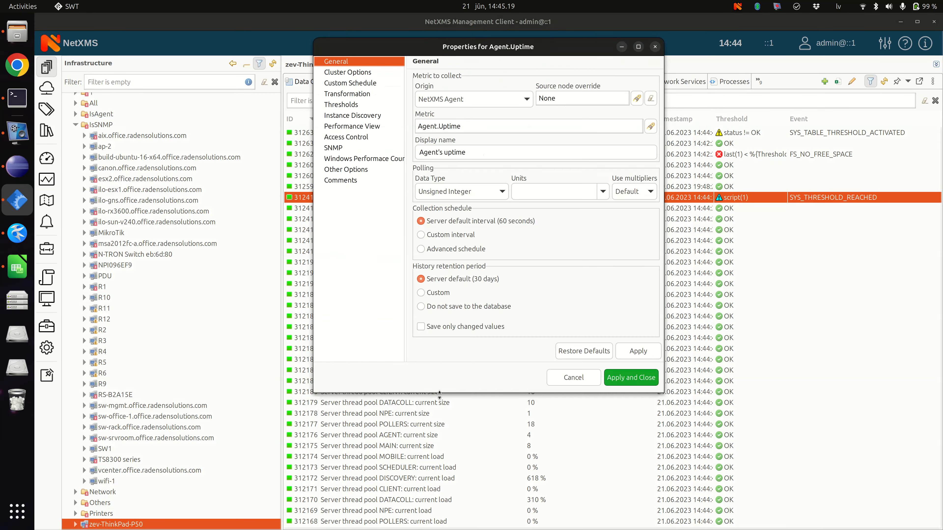
click(353, 115)
click(340, 104)
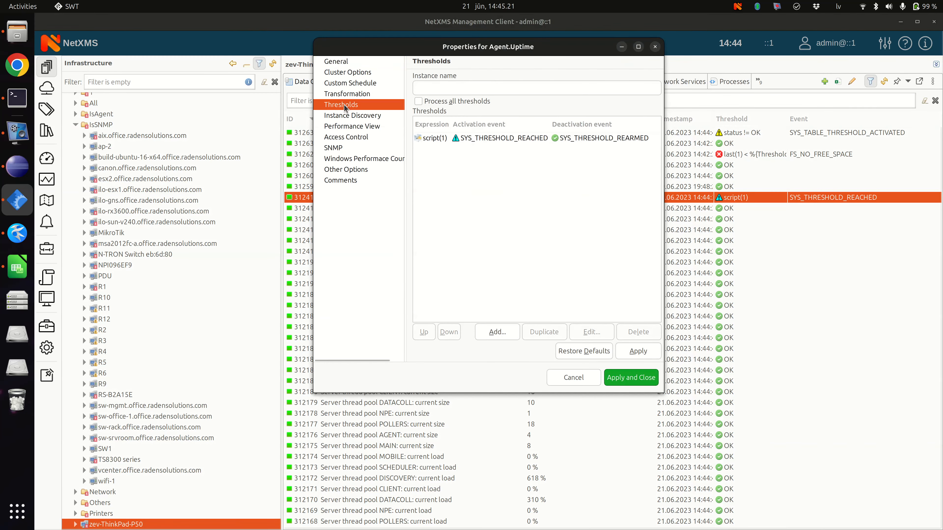
double_click(552, 139)
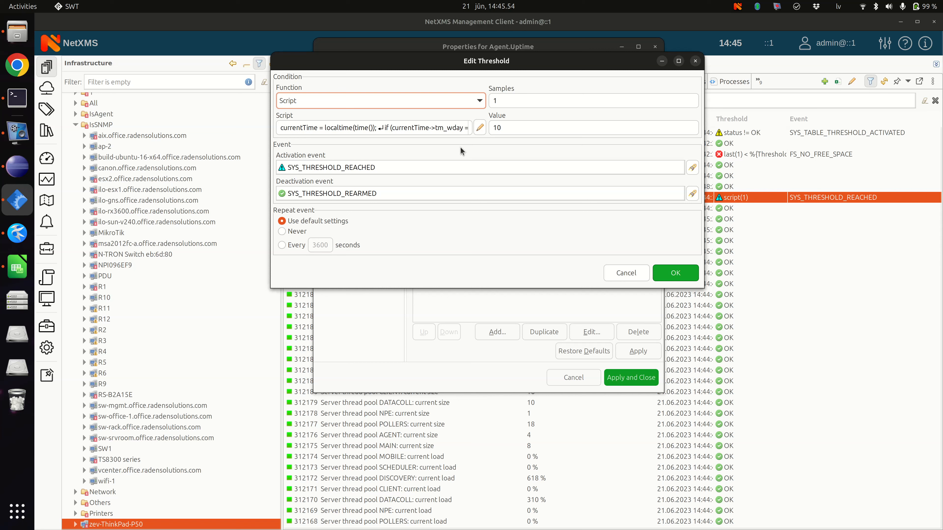
click(479, 128)
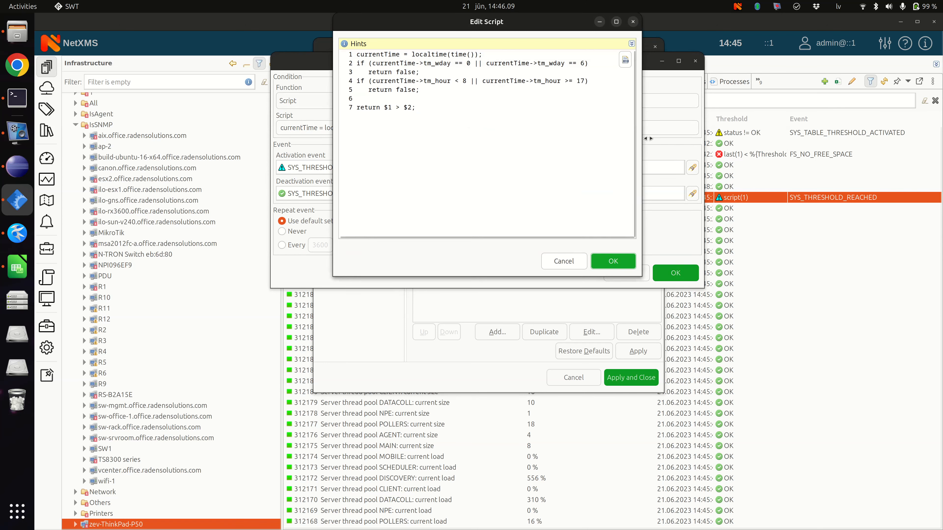
Step: Examine the script's localtime assignment and the tm_wday condition with its return statement
drag(356, 54, 476, 57)
click(369, 57)
drag(372, 63, 450, 65)
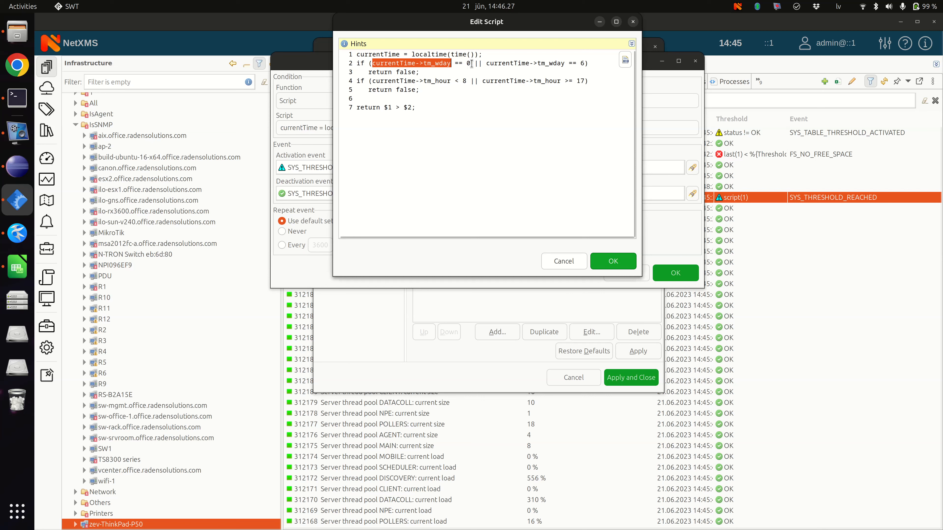
double_click(583, 63)
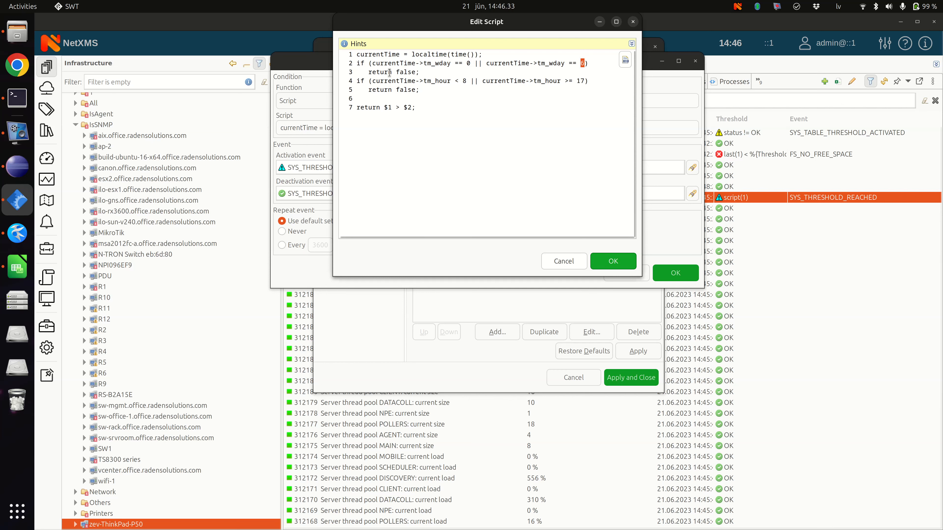
double_click(369, 72)
drag(411, 74, 429, 75)
Step: Change the first hour comparison in line 4 of the threshold script to currentTime->tm_hour <= 8
click(458, 80)
text(=)
double_click(405, 90)
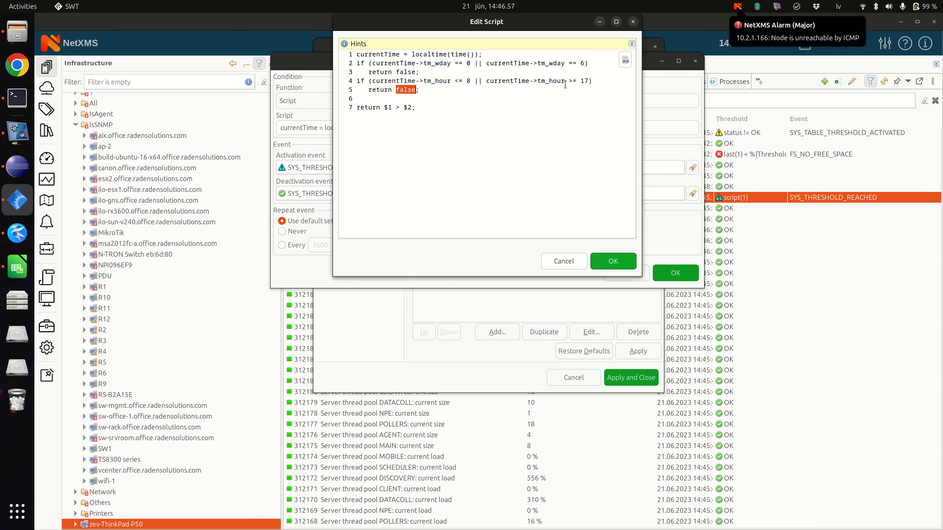
Step: Examine the hour limits in the tm_hour condition and the final return expression comparing $1 with $2
click(462, 81)
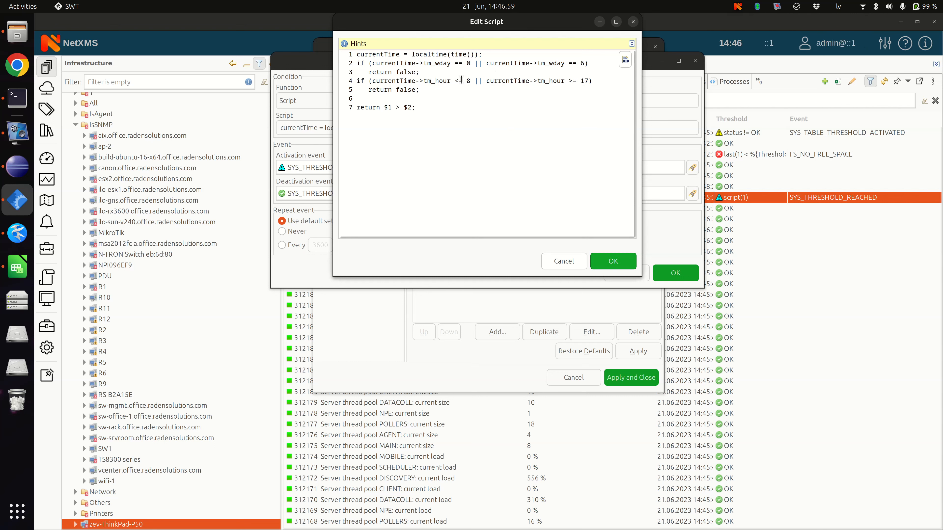
double_click(468, 80)
double_click(587, 80)
click(470, 86)
double_click(470, 82)
drag(579, 81, 588, 81)
drag(518, 92, 345, 79)
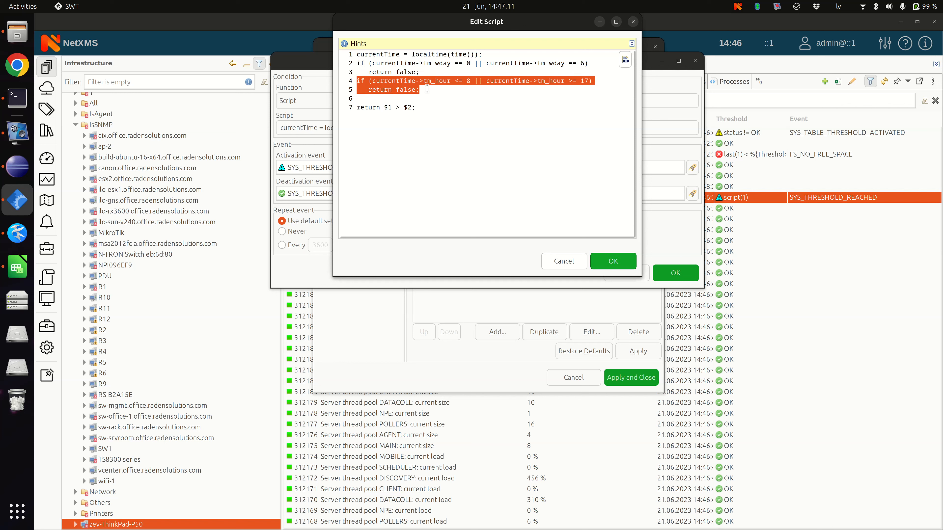
drag(384, 108, 412, 108)
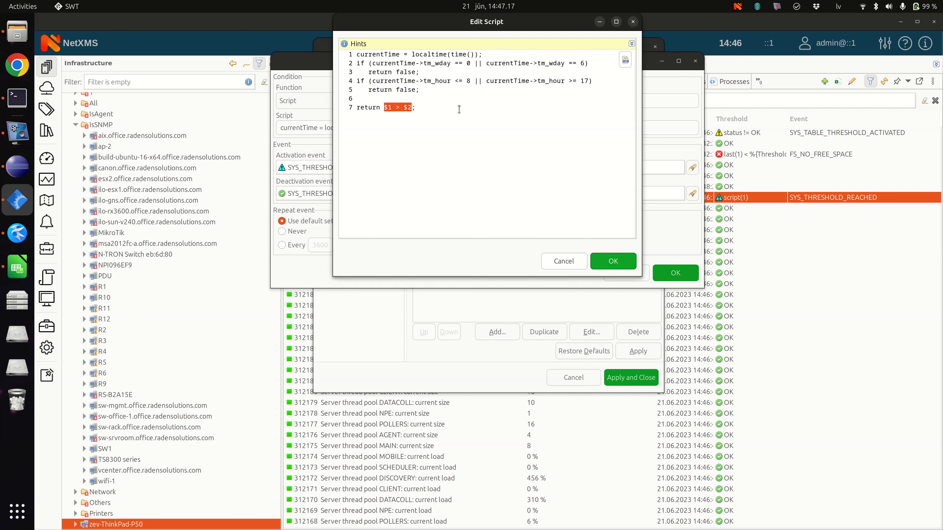
Step: Expand the script hints, move the script editor clear of the threshold settings, and review the $1 and $2 variable descriptions
click(631, 44)
drag(539, 30, 291, 57)
click(220, 214)
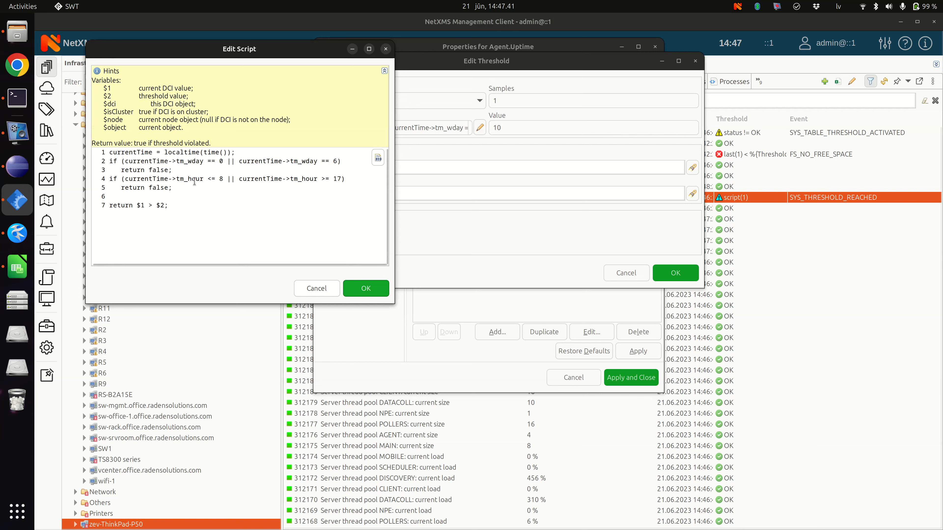
drag(104, 89, 190, 89)
click(168, 97)
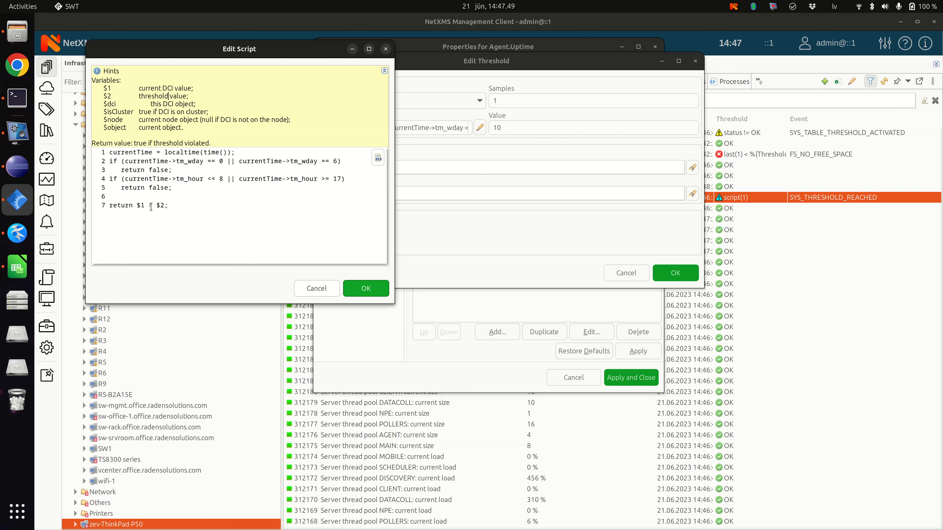
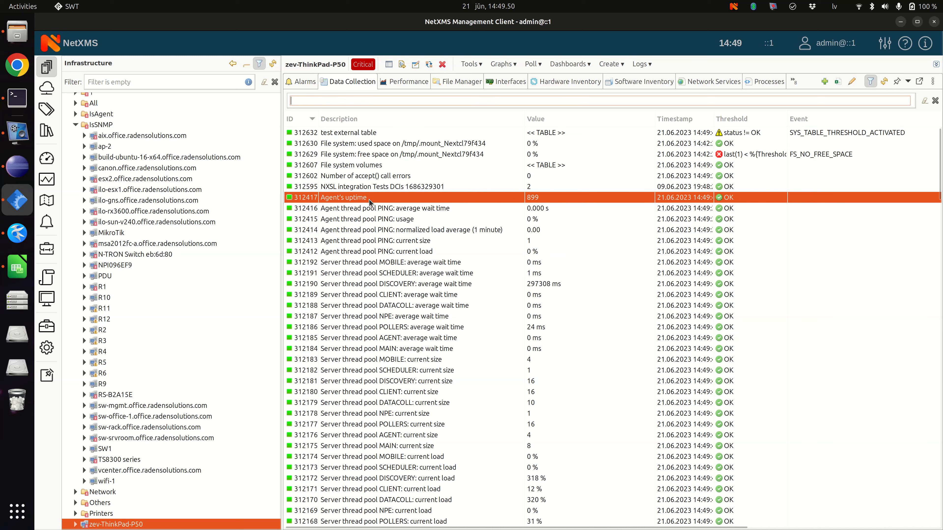
Step: Edit the script threshold in the properties of the Agent's uptime item, save it, and refresh the node's collected values
right_click(369, 199)
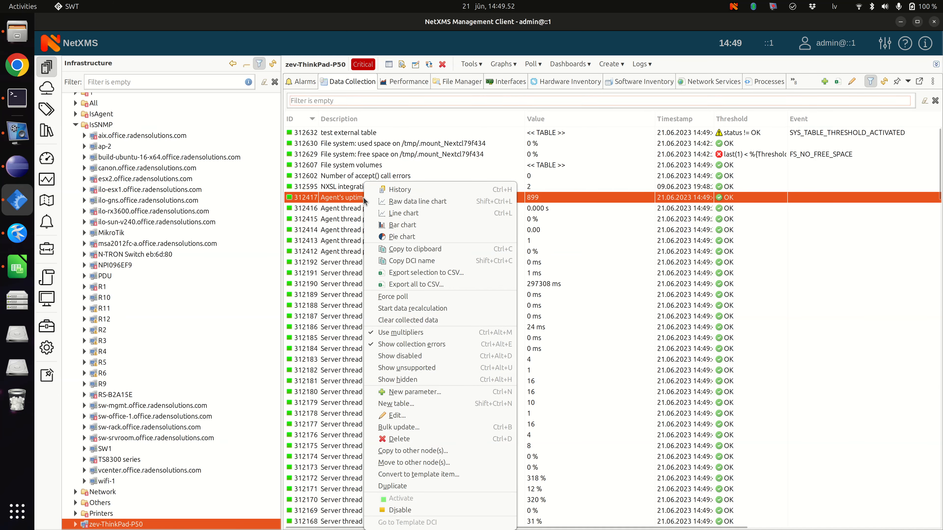
click(404, 415)
drag(510, 108, 323, 127)
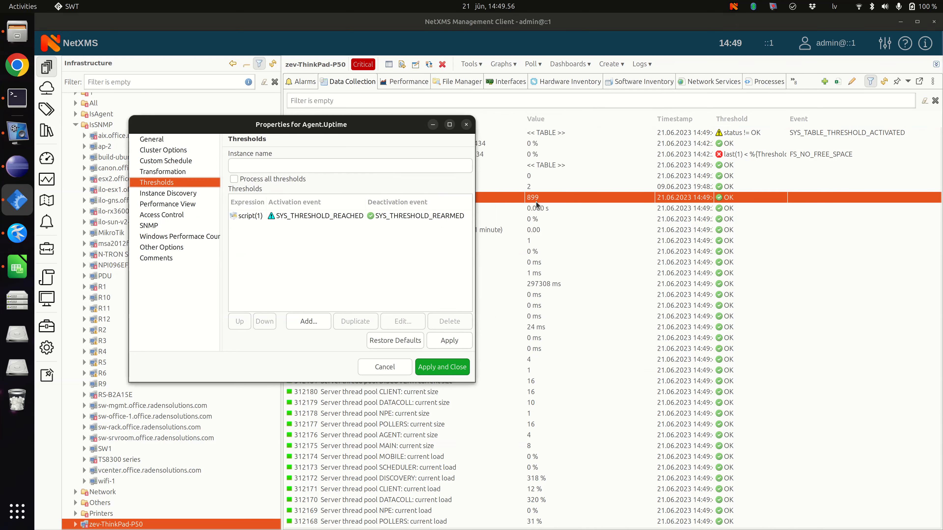
double_click(400, 219)
click(313, 160)
click(488, 307)
click(443, 367)
click(304, 81)
click(339, 82)
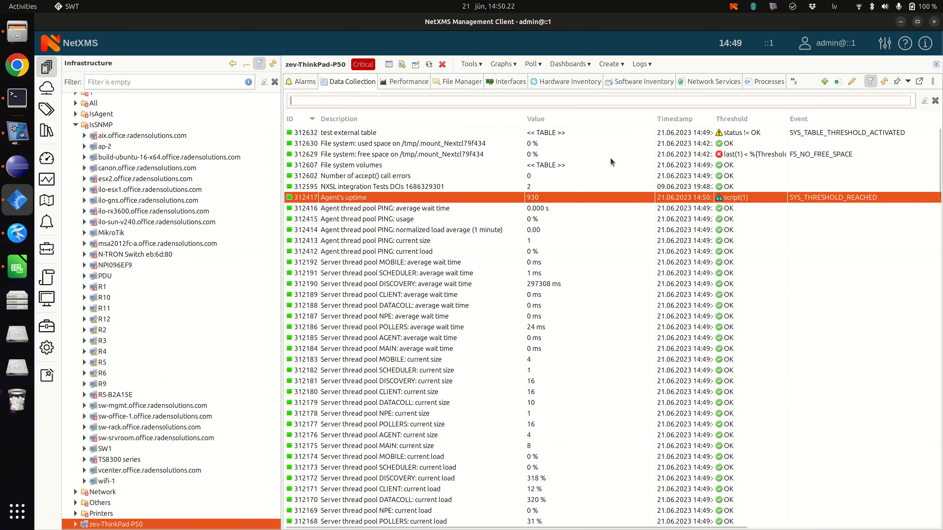
Step: Open the event log for node zev-ThinkPad-P50 and run its query
click(636, 65)
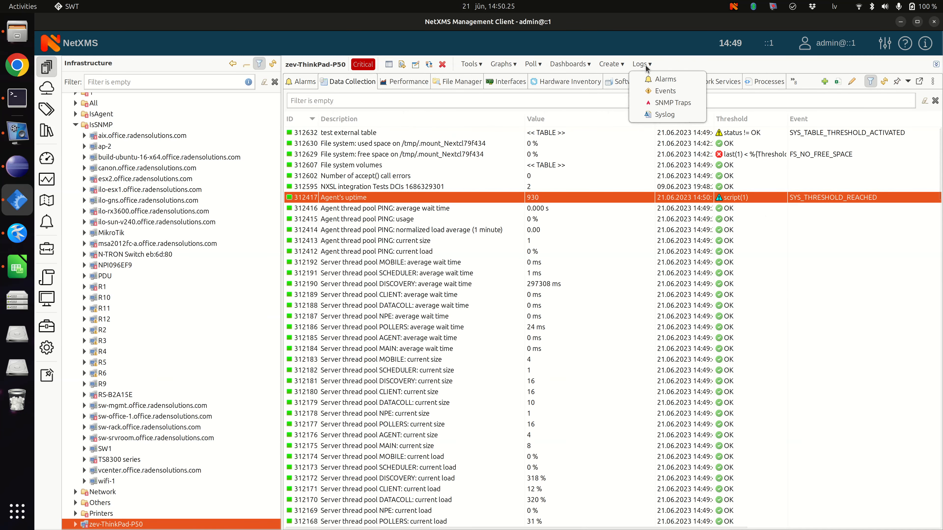
click(671, 97)
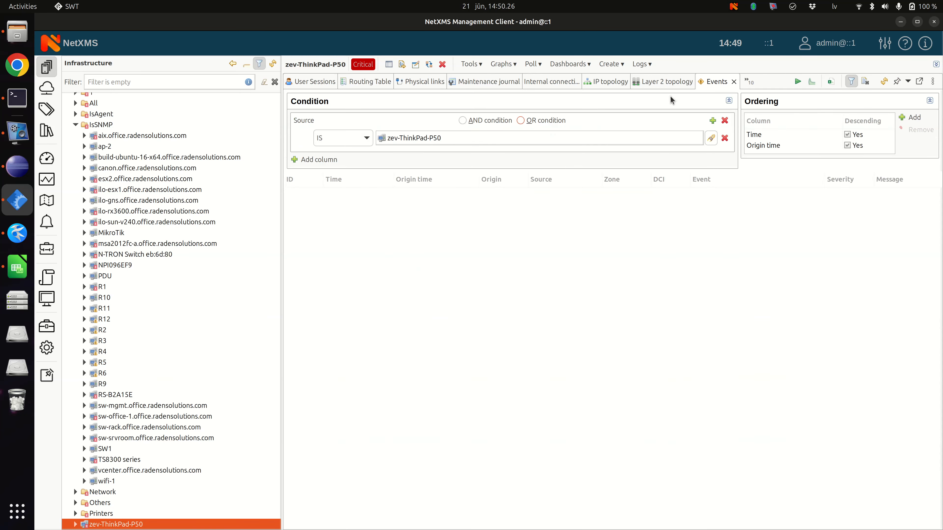
click(795, 83)
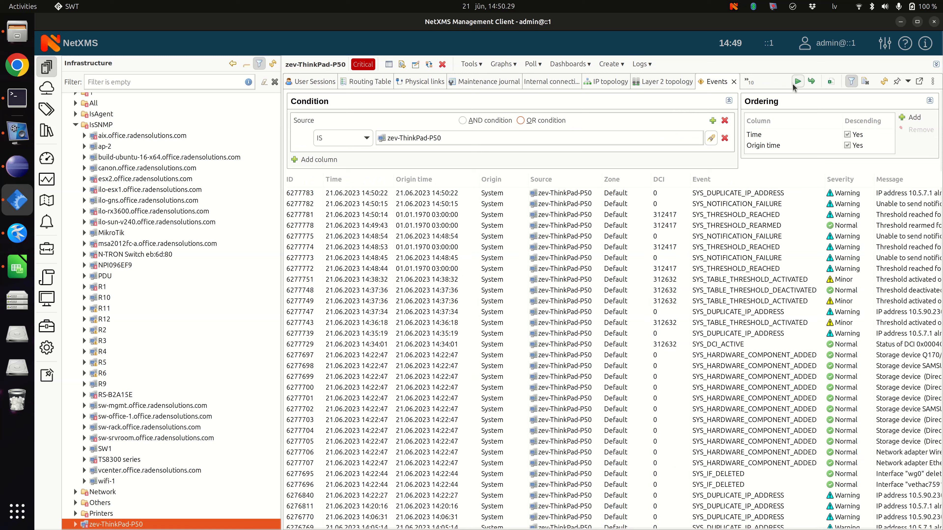
Step: Examine the messages of the SYS_THRESHOLD_REACHED events for Agent's uptime, and close the event log
click(751, 207)
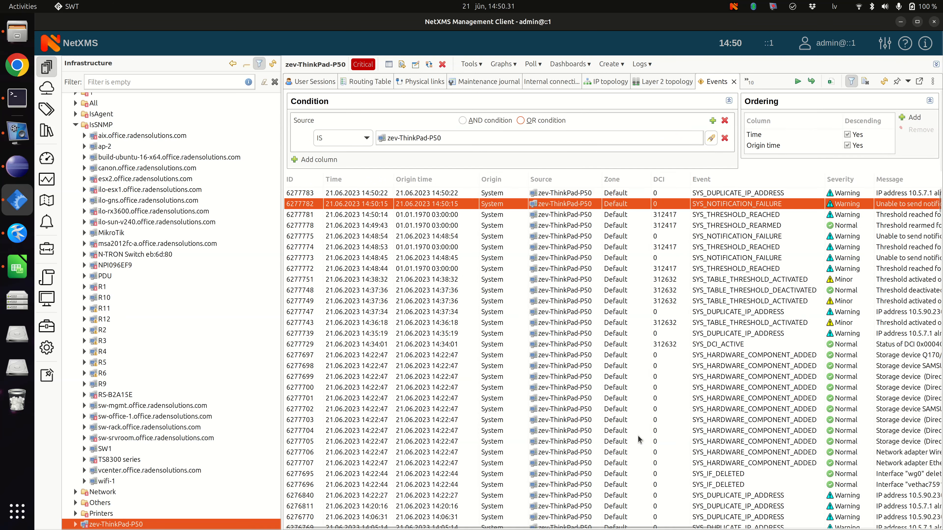
scroll(644, 456, right, 5)
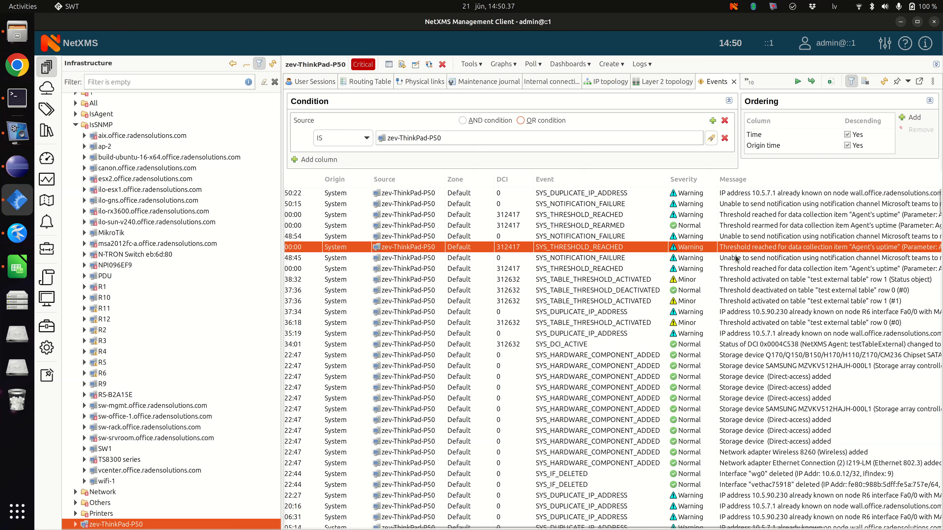
click(850, 270)
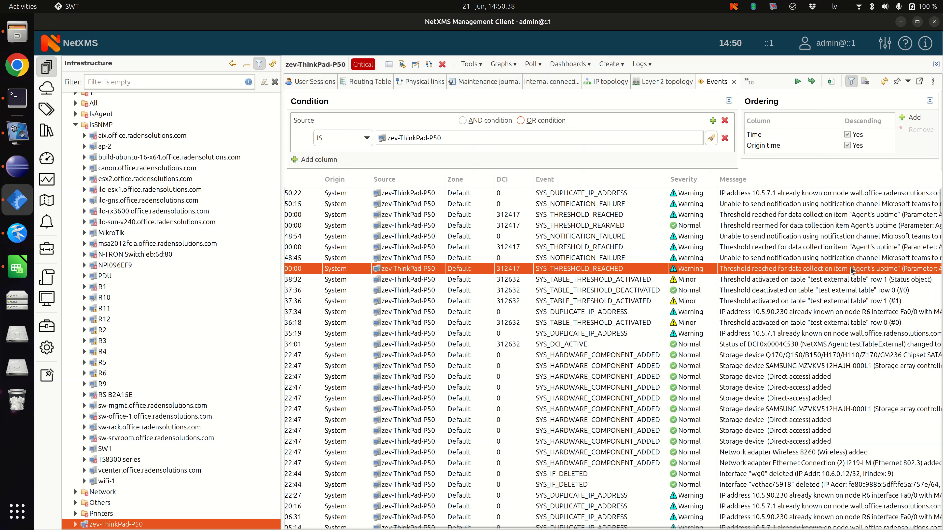
click(850, 248)
click(848, 217)
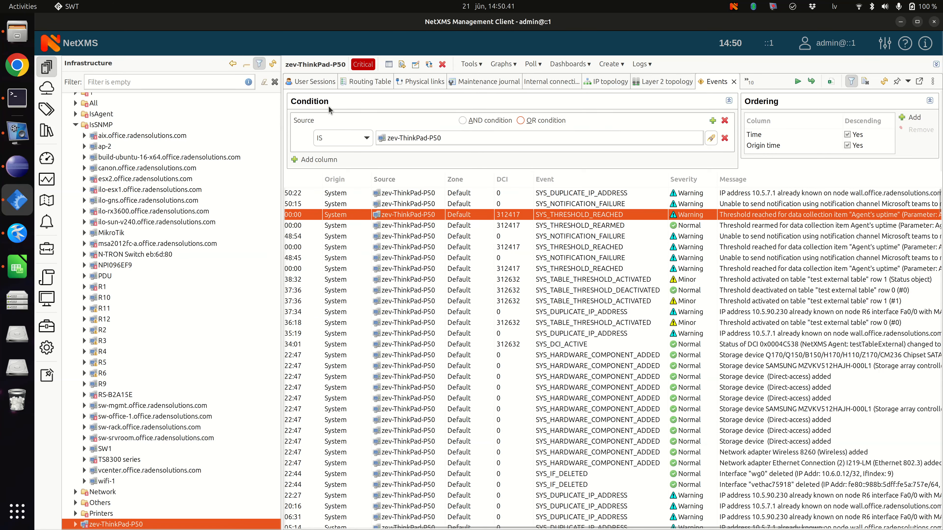
click(733, 82)
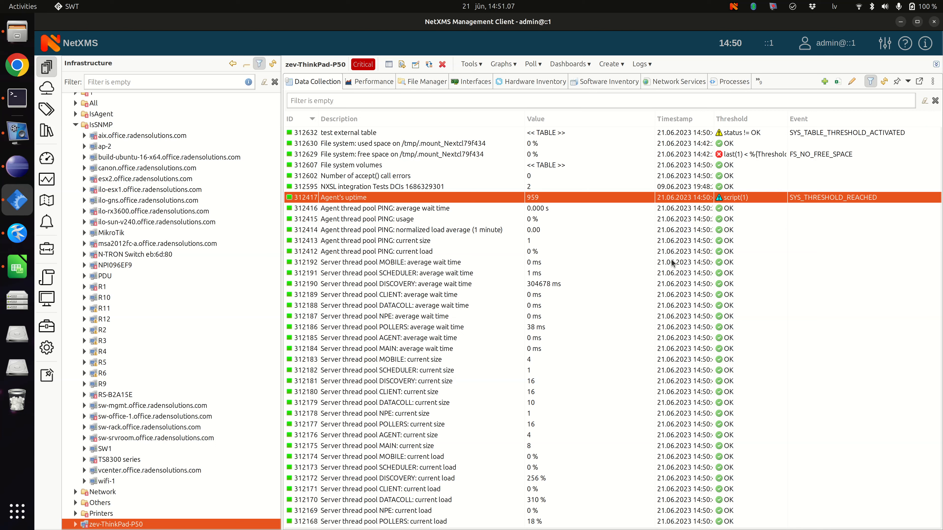
Step: Find the event processing policy by filtering the configuration for "even", and expand rule 1 to check its events
click(46, 347)
click(129, 82)
text(even)
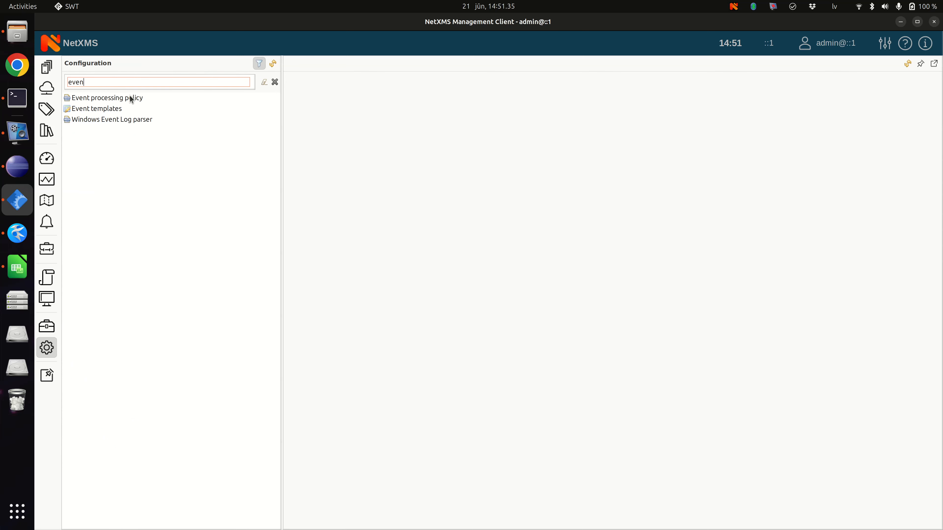
click(128, 98)
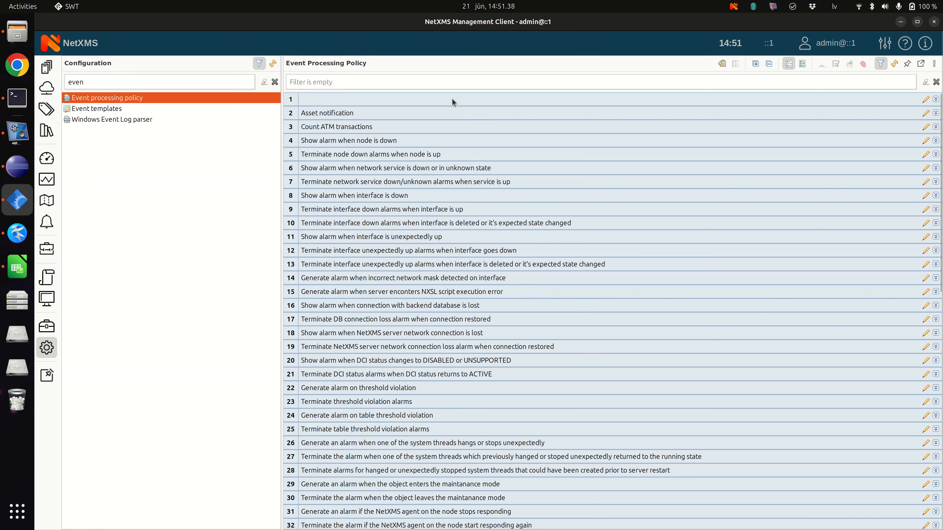
double_click(451, 102)
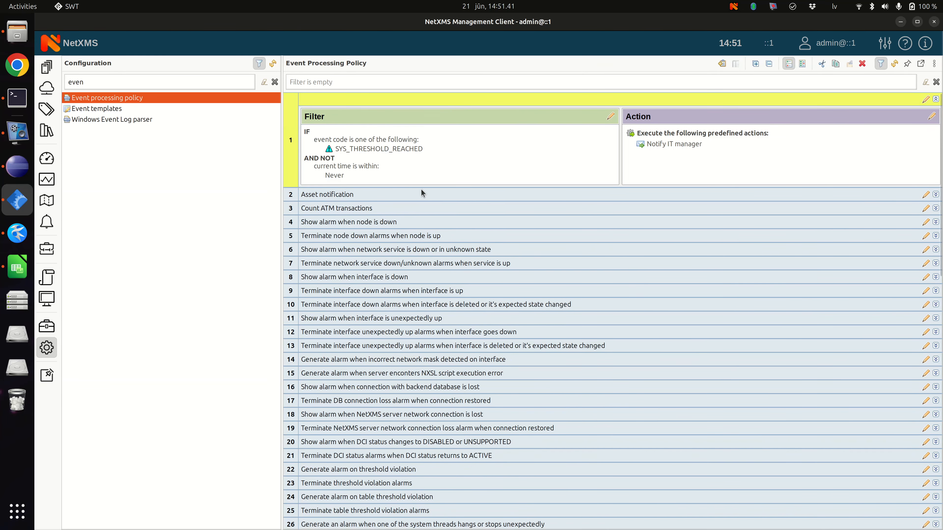
double_click(402, 147)
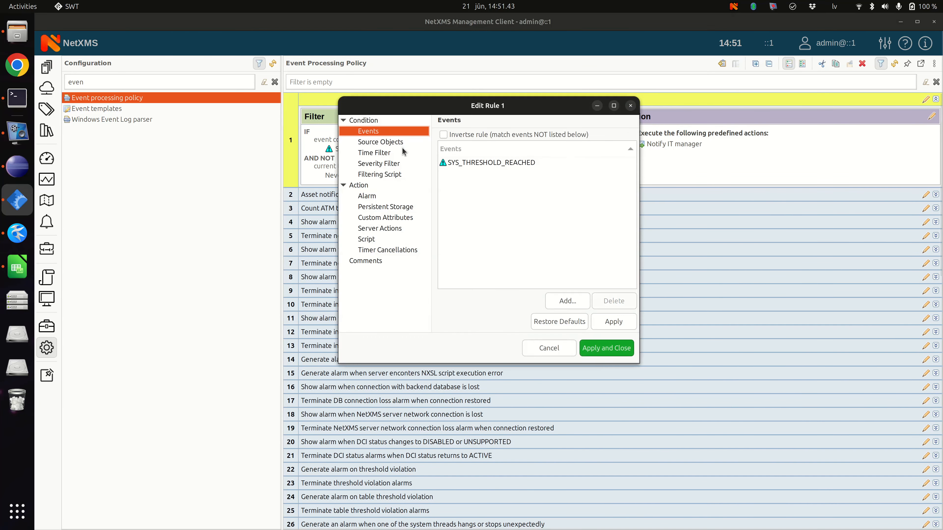
click(631, 106)
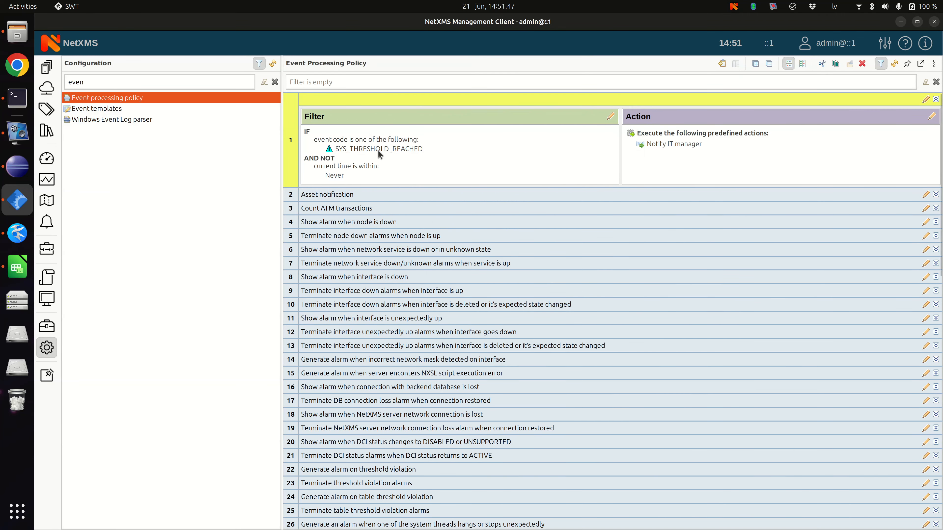
Step: Set the alarm action of rule 1 to create a new alarm with the message %m
double_click(685, 144)
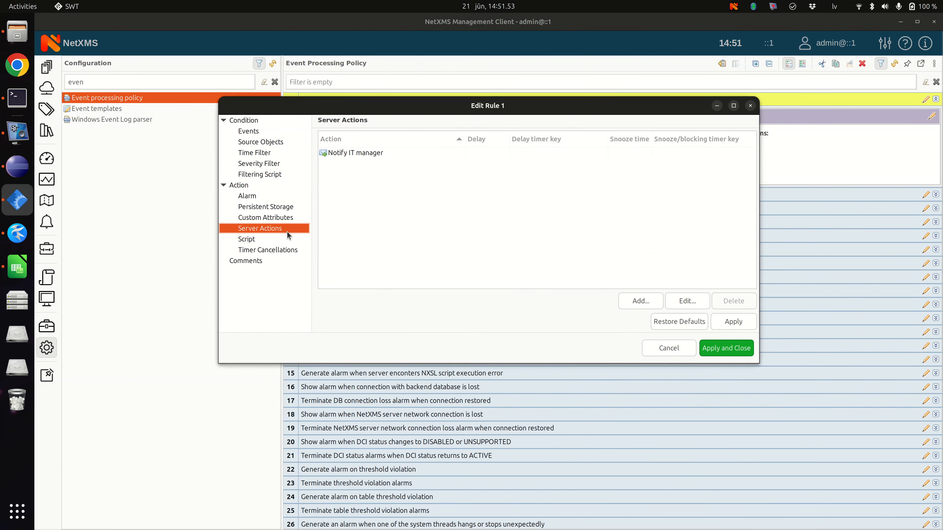
click(260, 197)
click(359, 146)
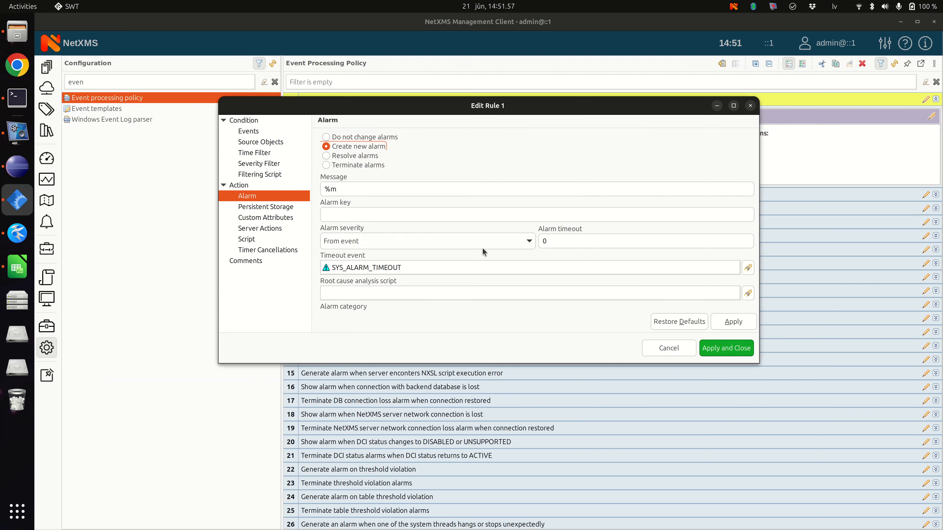
click(345, 187)
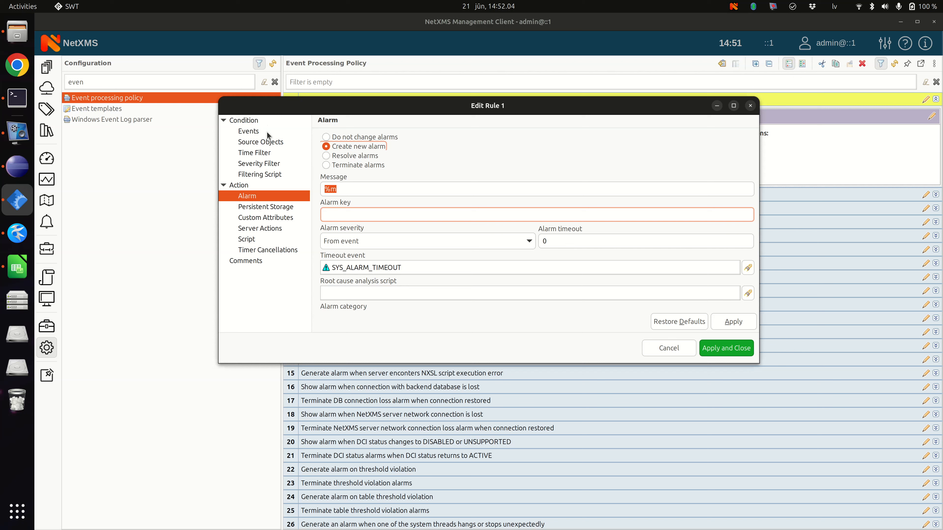
Step: Delete the Never time frame from rule 1's time filter
click(254, 154)
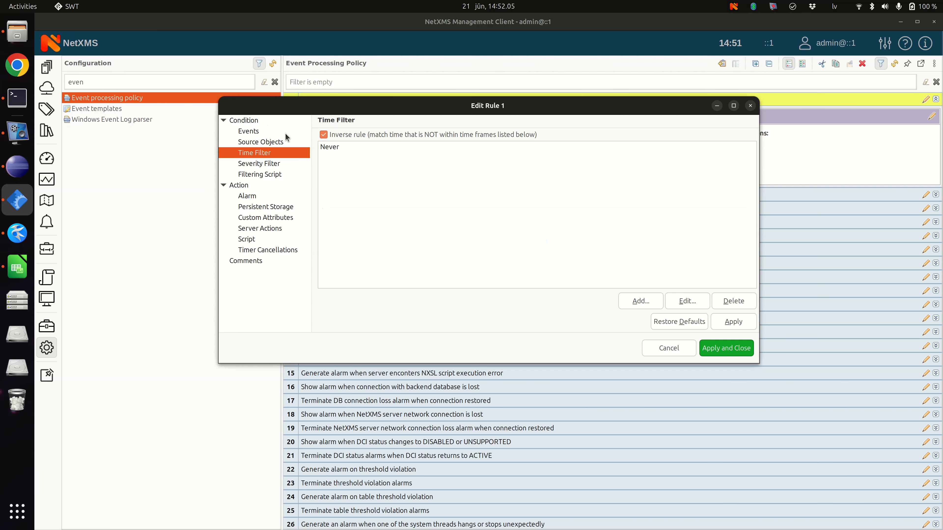
drag(419, 109, 402, 240)
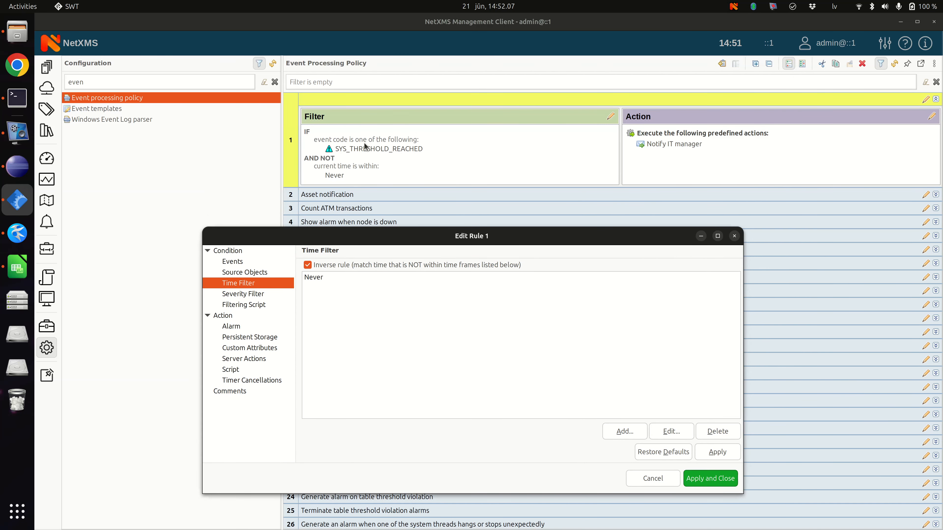
click(313, 277)
click(717, 431)
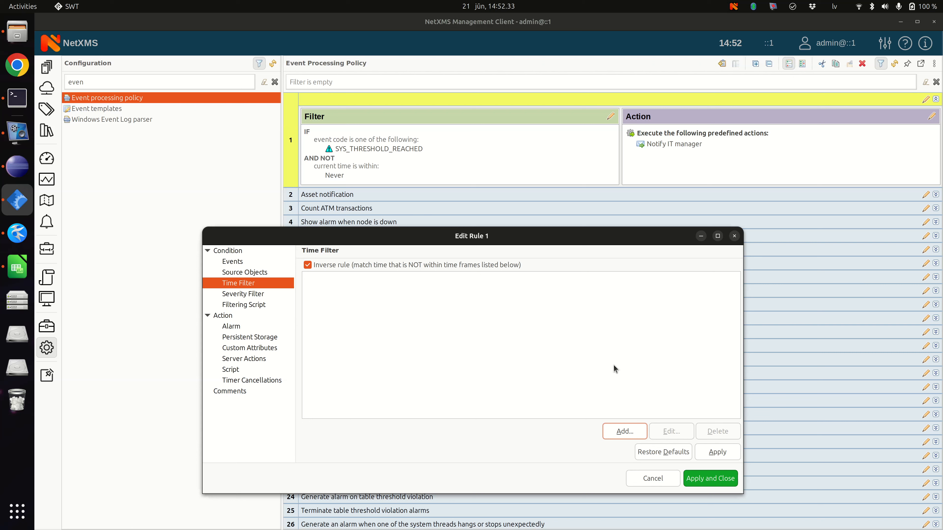
Step: Add a time frame to rule 1's time filter with a start time of 8:00 AM
click(625, 431)
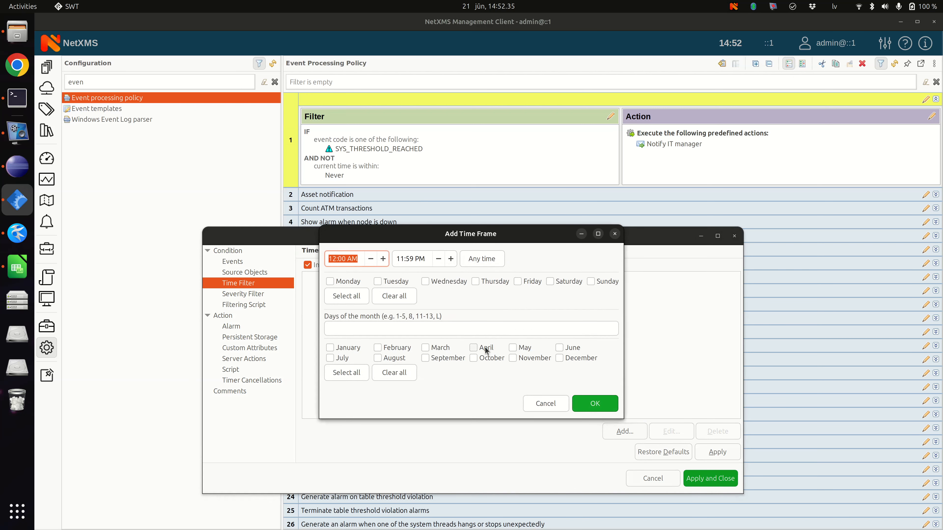
click(341, 257)
drag(329, 260, 333, 260)
click(336, 258)
double_click(336, 259)
text(2)
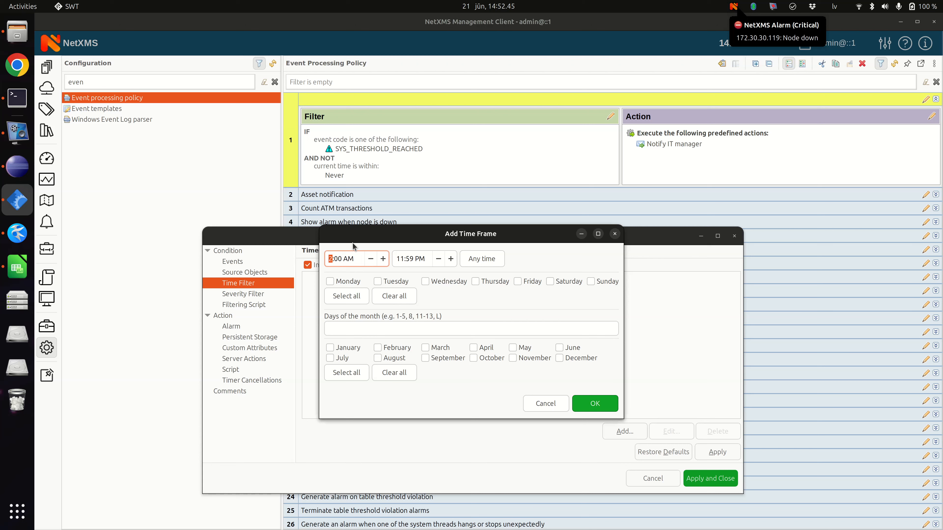
text(8)
Step: Set the end time of the new time frame to 5:00 PM (17:00)
click(402, 257)
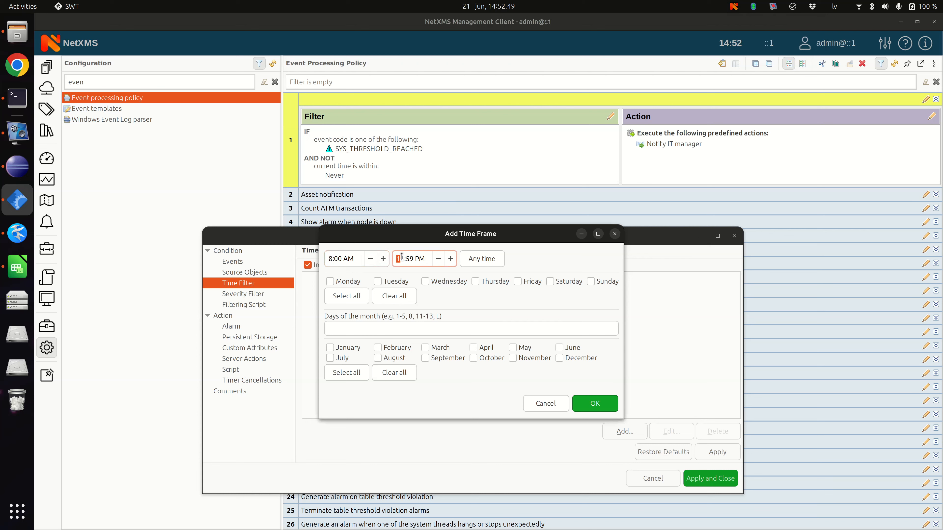
text(1700)
key(BackSpace)
key(BackSpace)
key(Right)
text(00)
click(398, 262)
text(5)
key(BackSpace)
text(5)
Step: Limit the time frame to Monday-Friday, days 1-31 and all months, and apply the changes to rule 1
click(346, 296)
click(551, 282)
click(590, 281)
click(471, 329)
text(1-31)
click(346, 372)
click(595, 404)
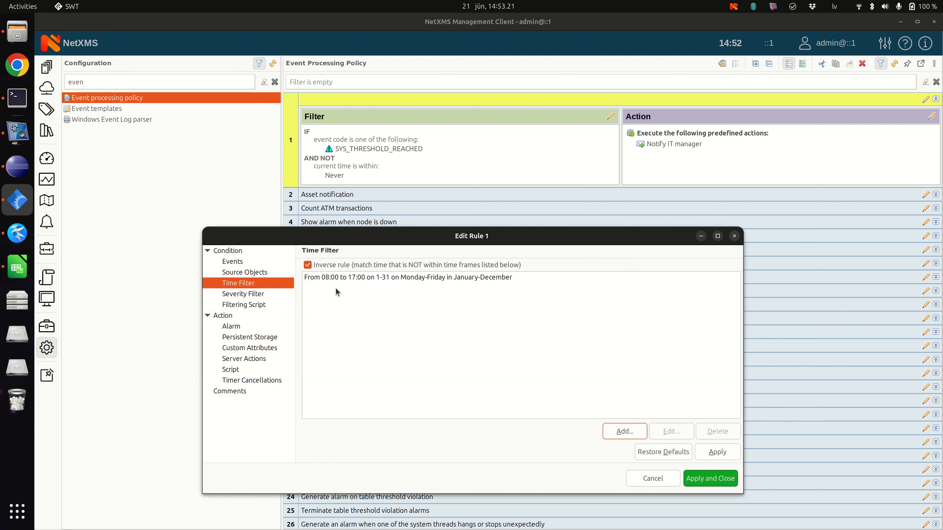
click(710, 479)
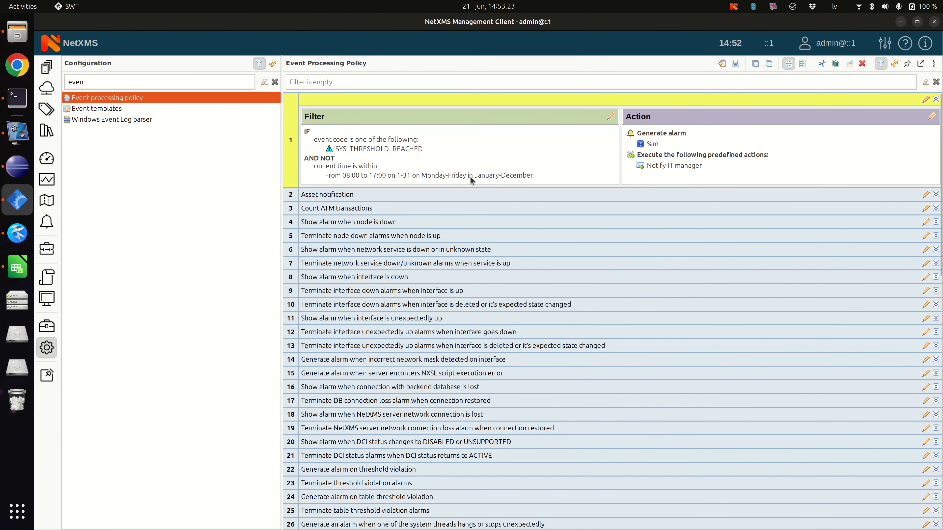